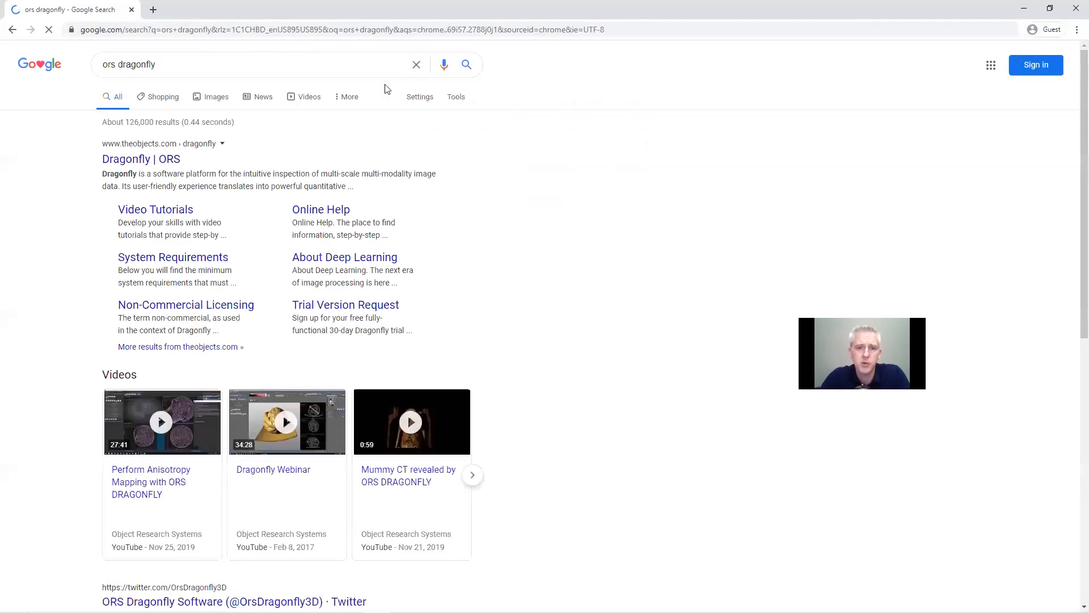
Open the Dragonfly site from the search results and look through its Sample Datasets page
click(128, 162)
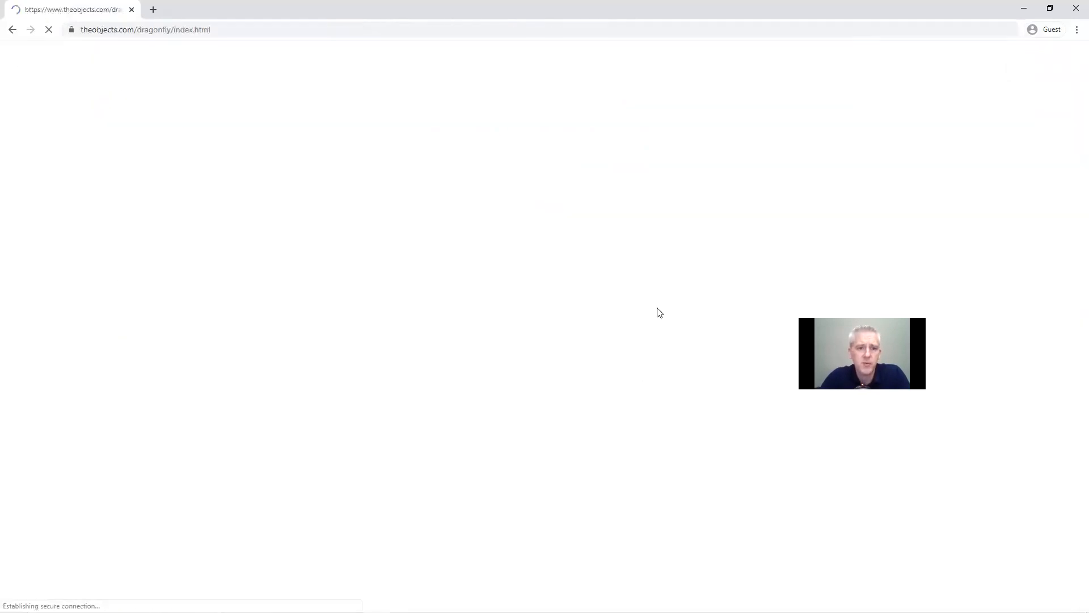
mouse_move(690, 112)
mouse_move(620, 103)
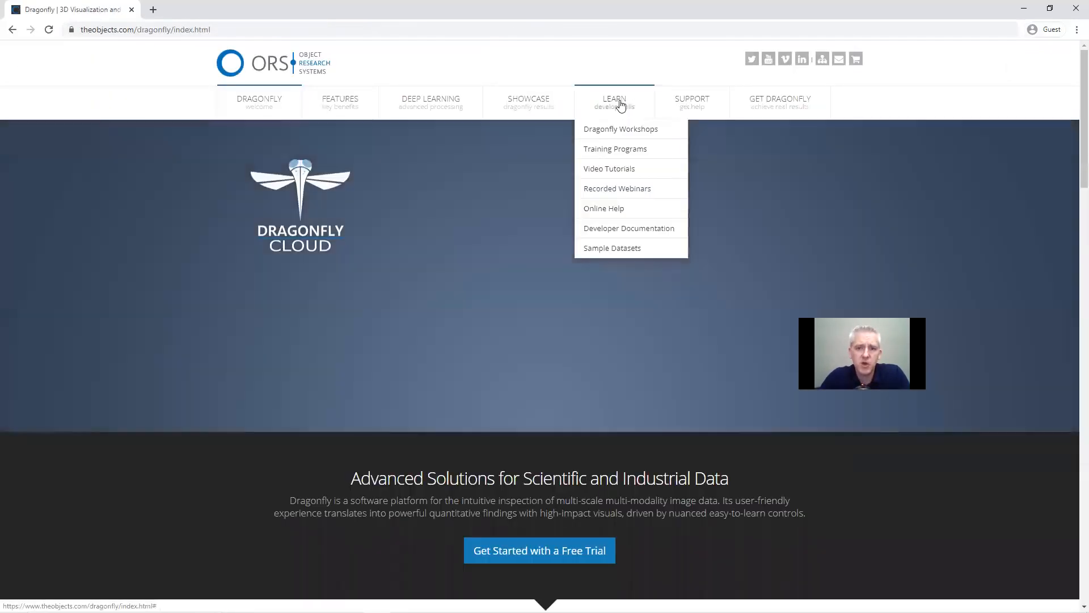
click(623, 248)
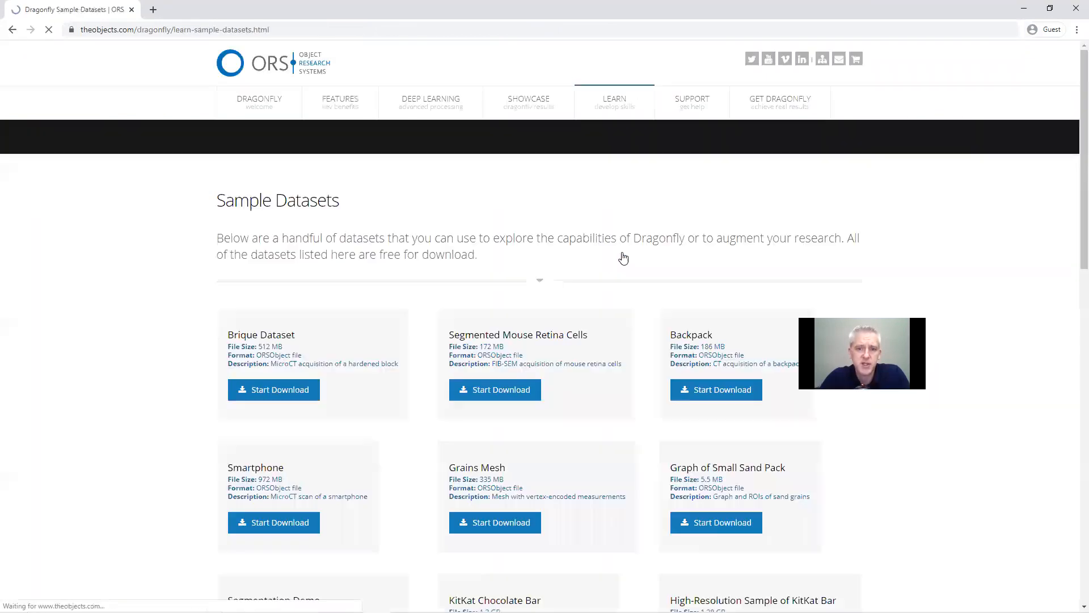
scroll(582, 194, down, 6)
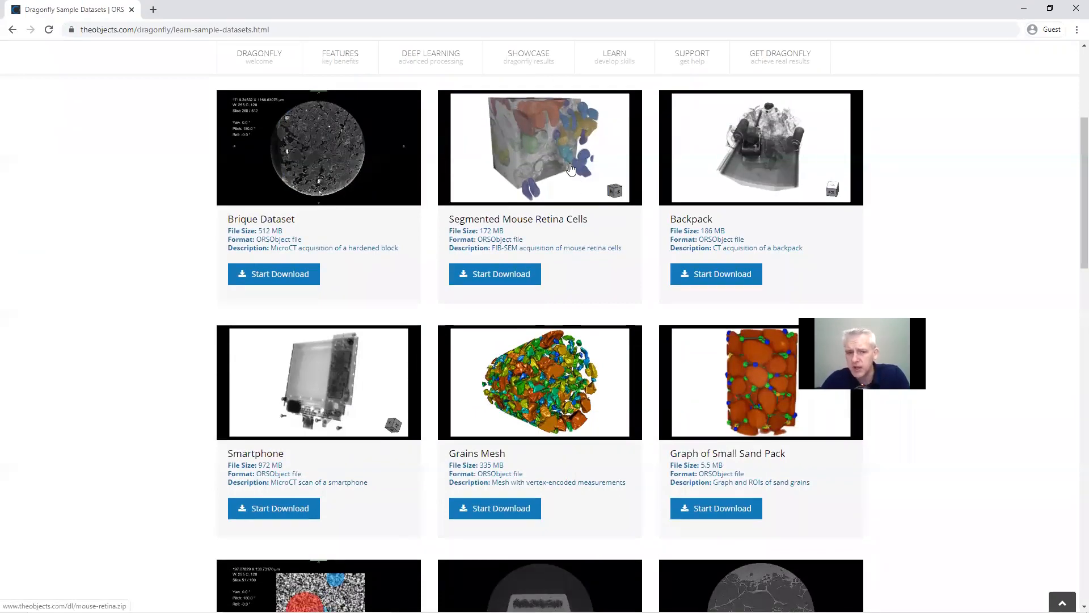
Search for "isbi 2013" in a new browser tab and look through the SNEMI3D neurite segmentation challenge page
click(153, 9)
text(i)
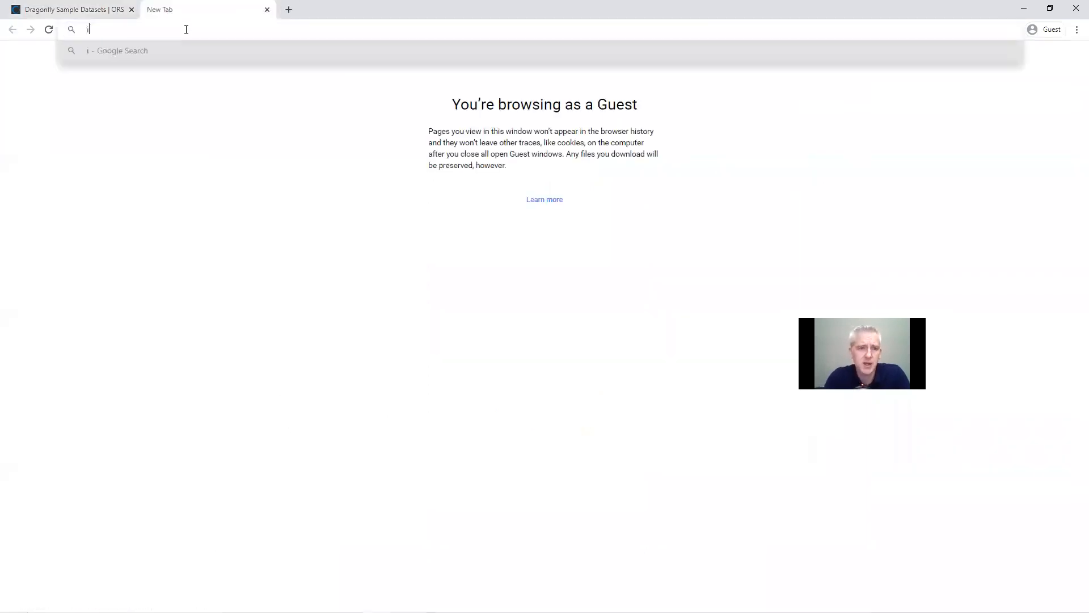
text(sbi 2013)
key(Return)
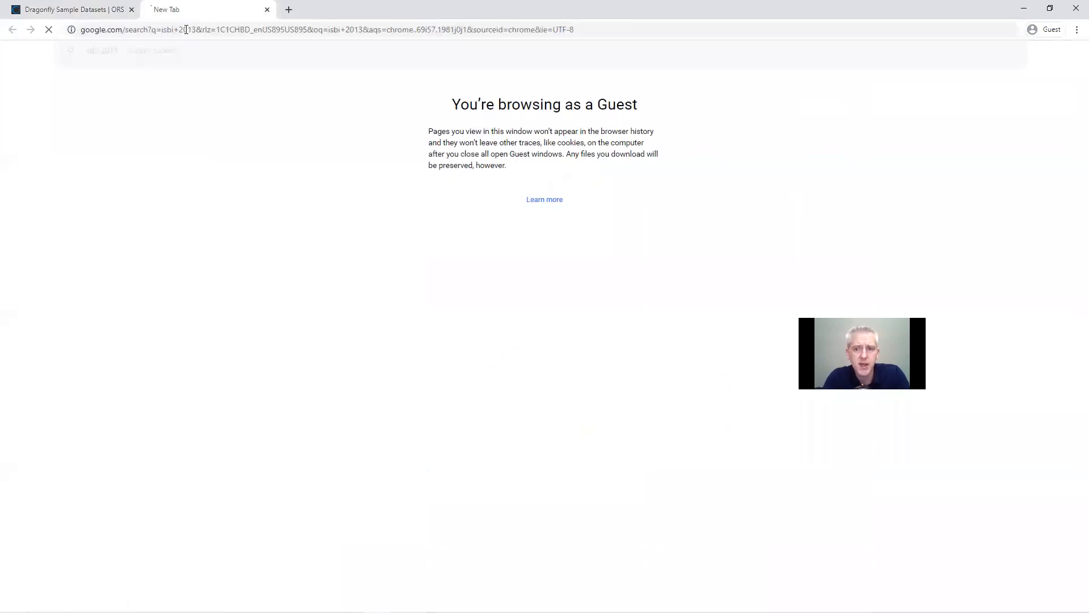
click(164, 159)
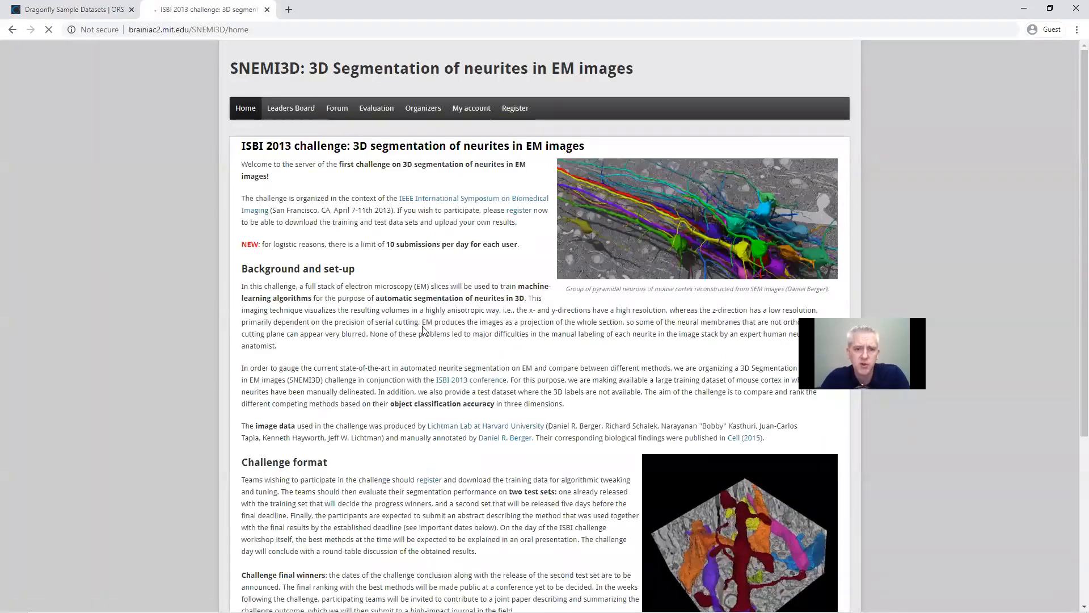
scroll(429, 353, down, 5)
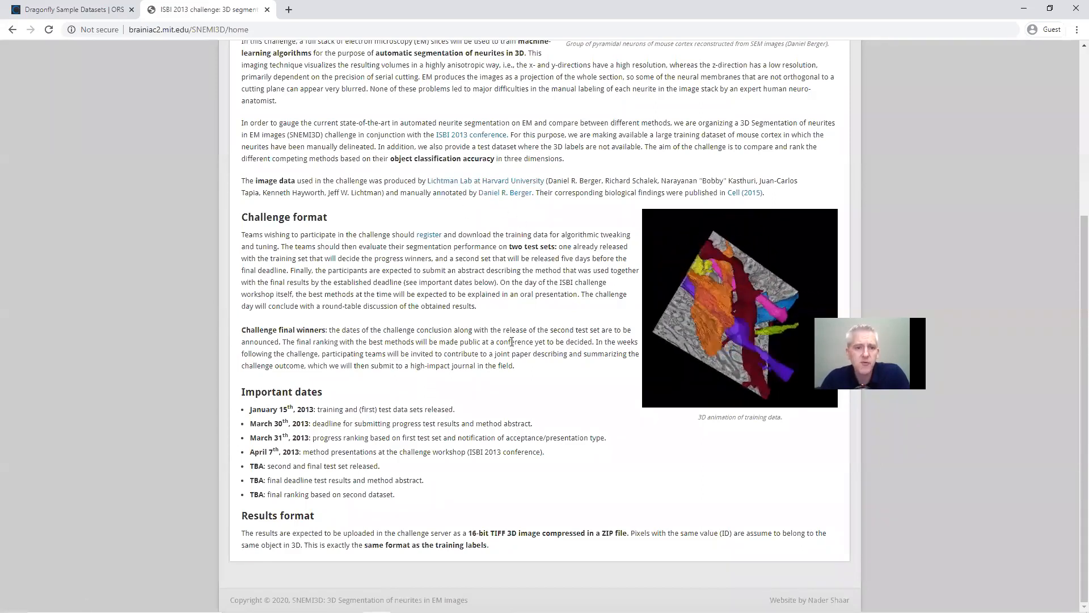
scroll(528, 266, up, 5)
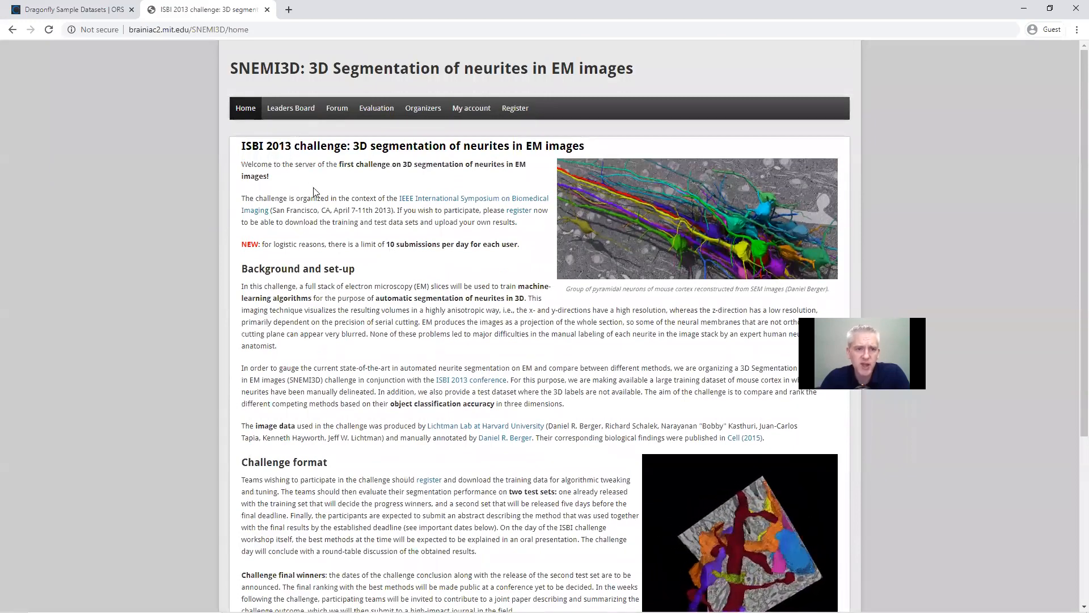
Switch to Dragonfly and open the mouse retina ORSObject file for import
key(alt+Tab)
key(alt+Tab)
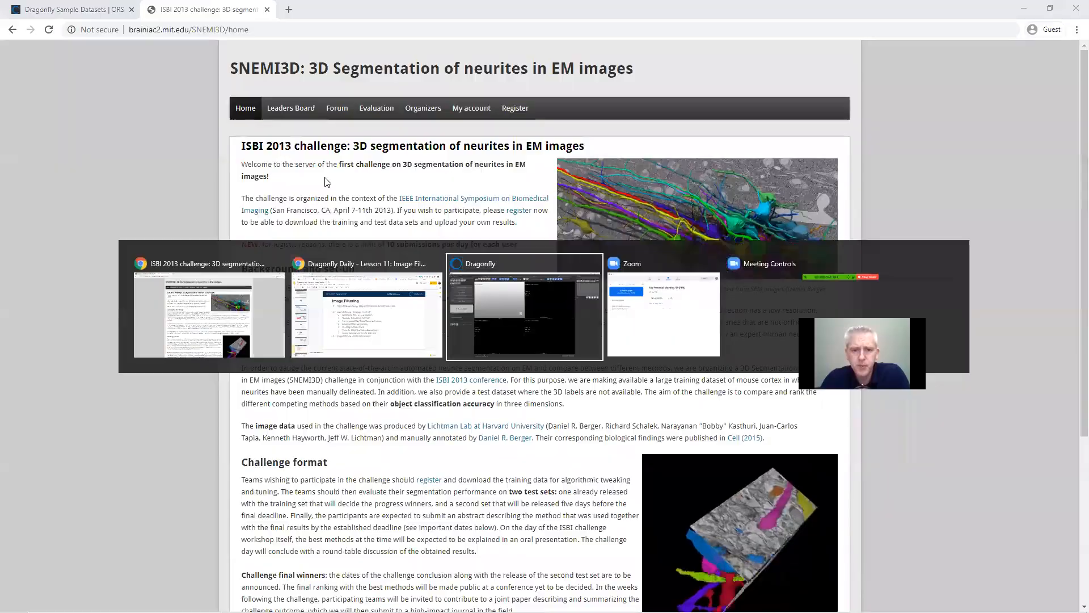
click(1051, 180)
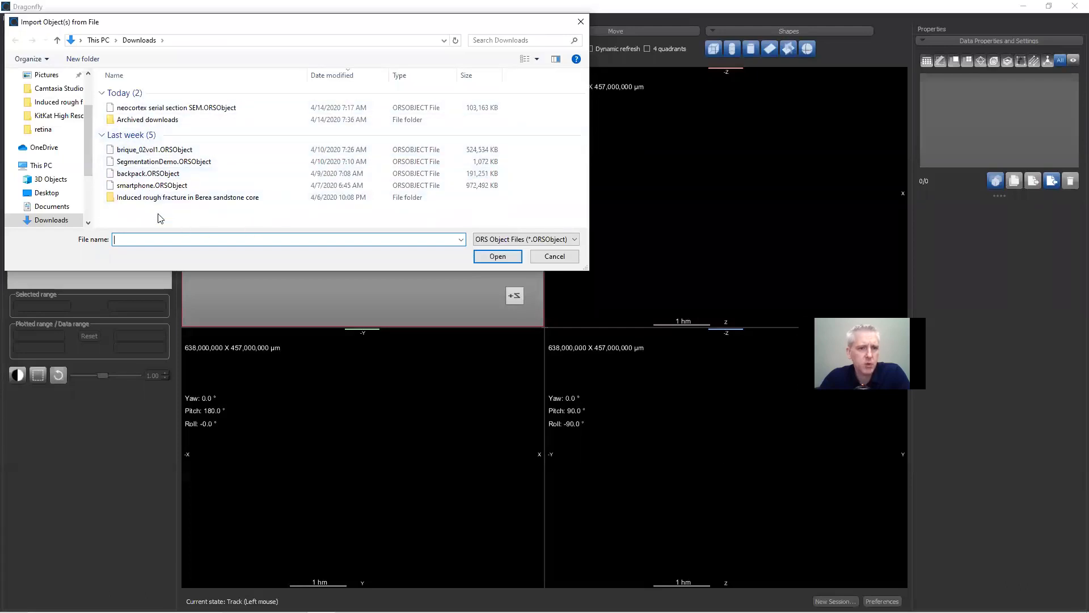
click(501, 239)
click(501, 239)
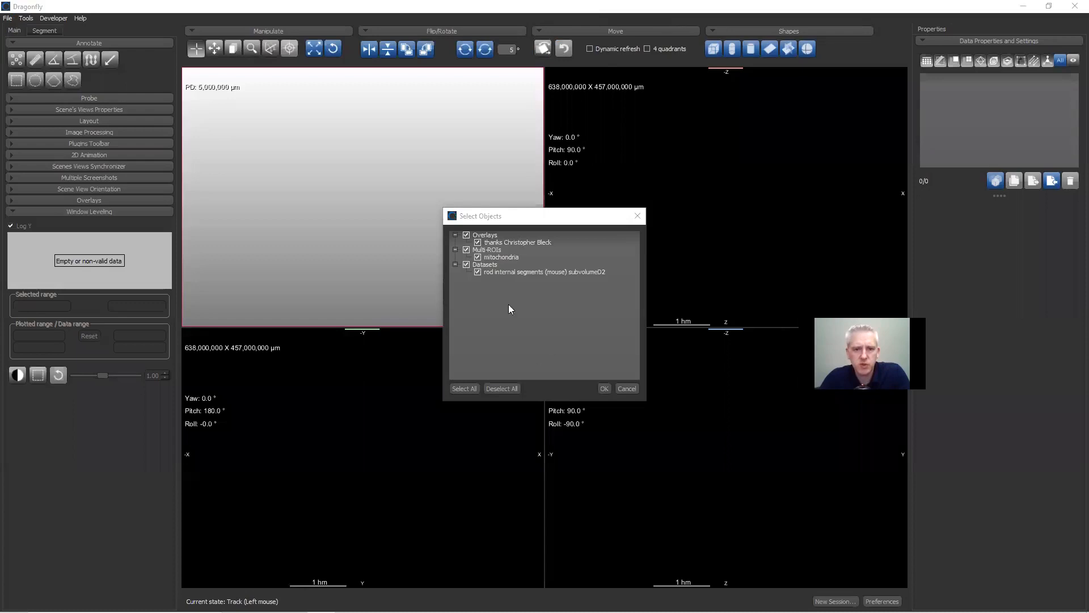
Import the overlay and the rod internal segments (mouse) subvolumeD2 dataset, excluding the mitochondria multi-ROI
click(481, 244)
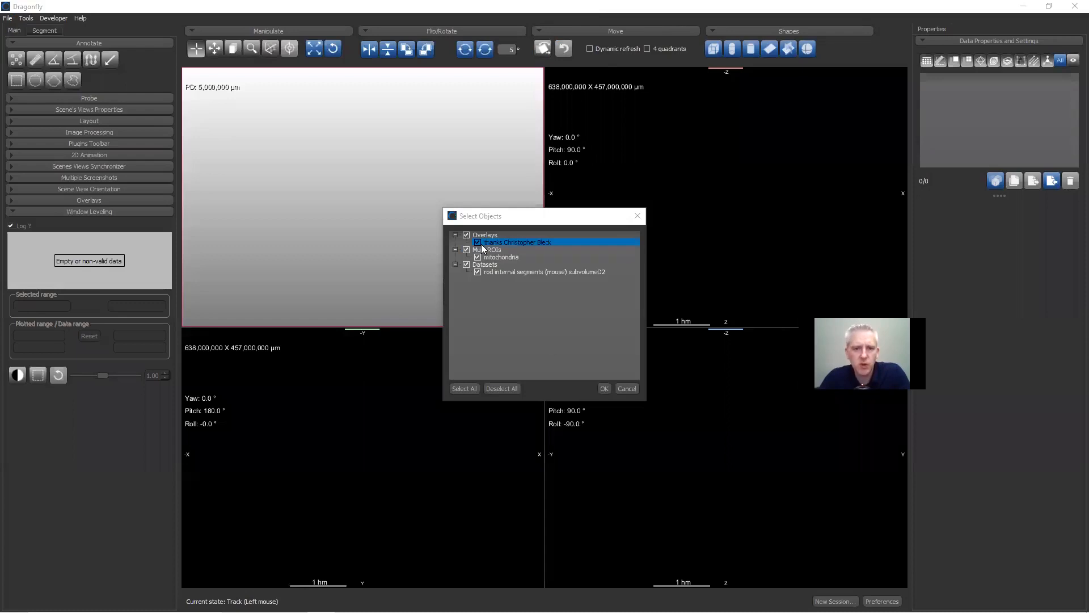
click(466, 250)
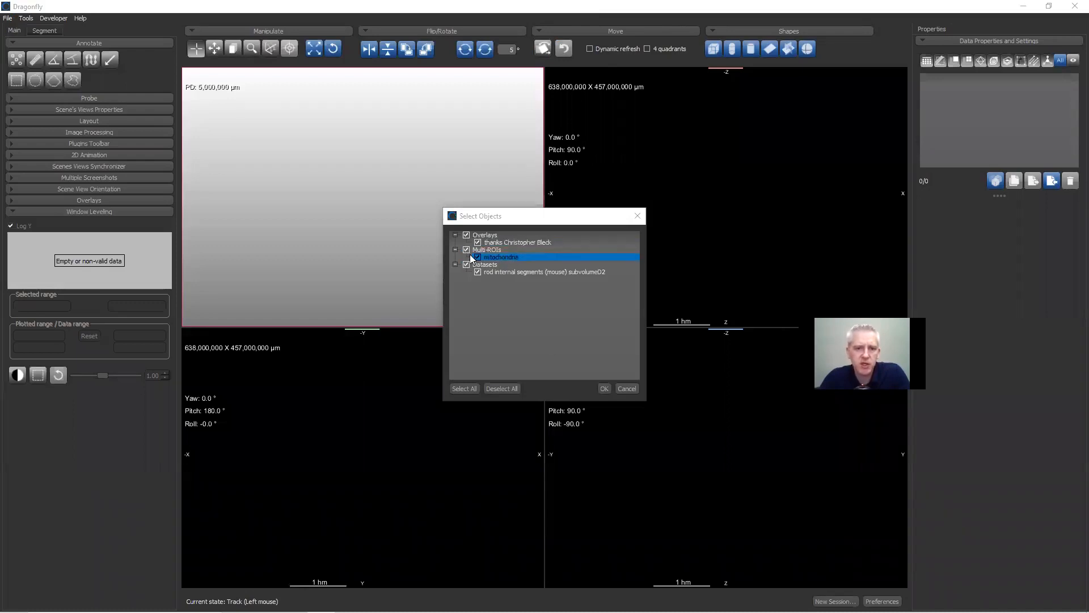
click(539, 265)
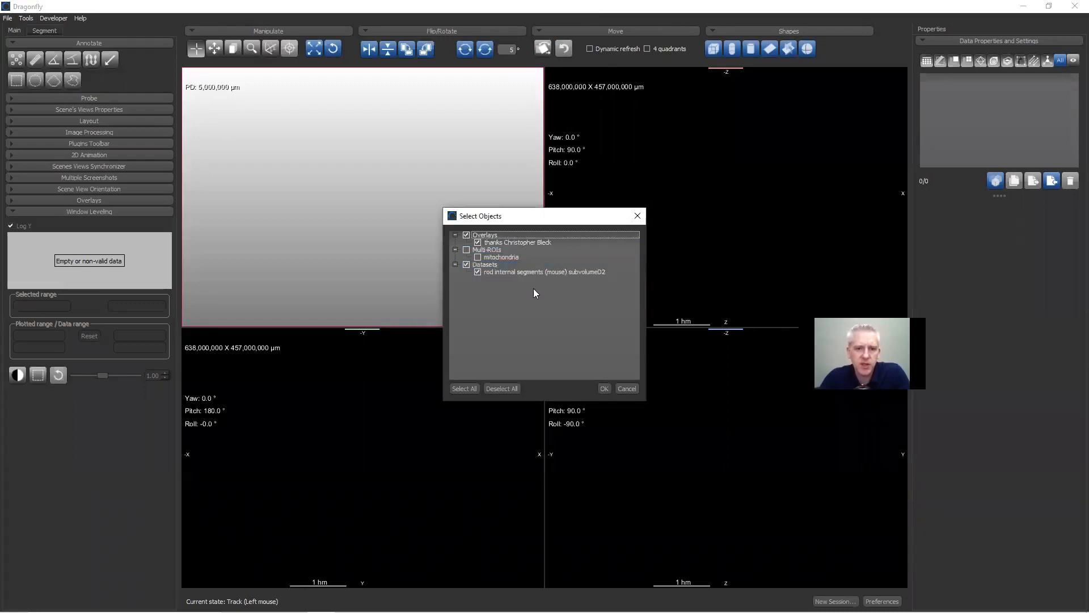
click(601, 386)
Maximize the slice view of the dataset and show the acknowledgement overlay
double_click(484, 408)
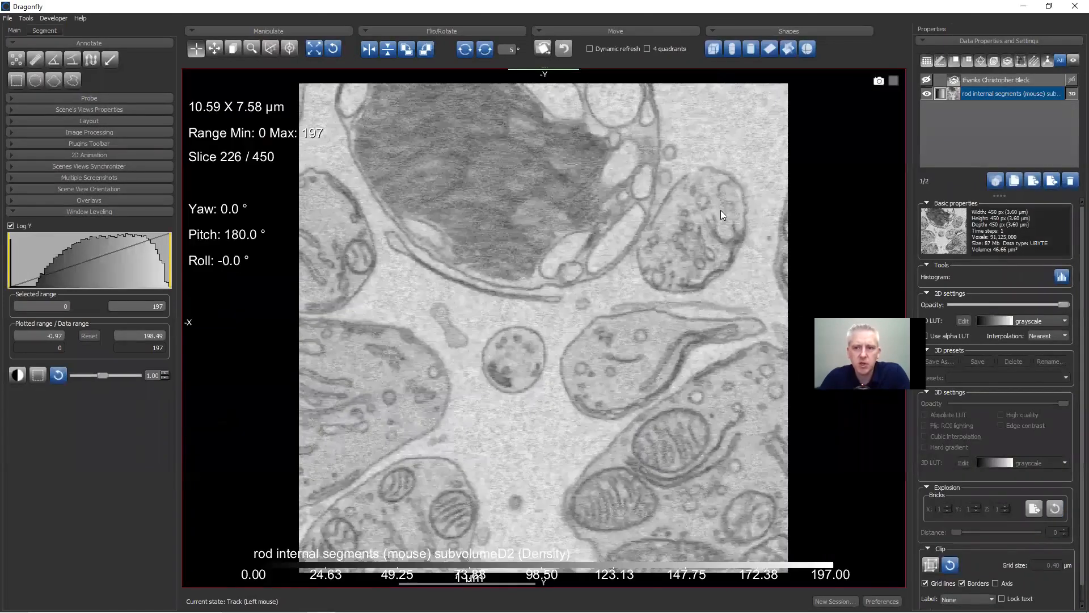
click(927, 80)
scroll(767, 172, up, 2)
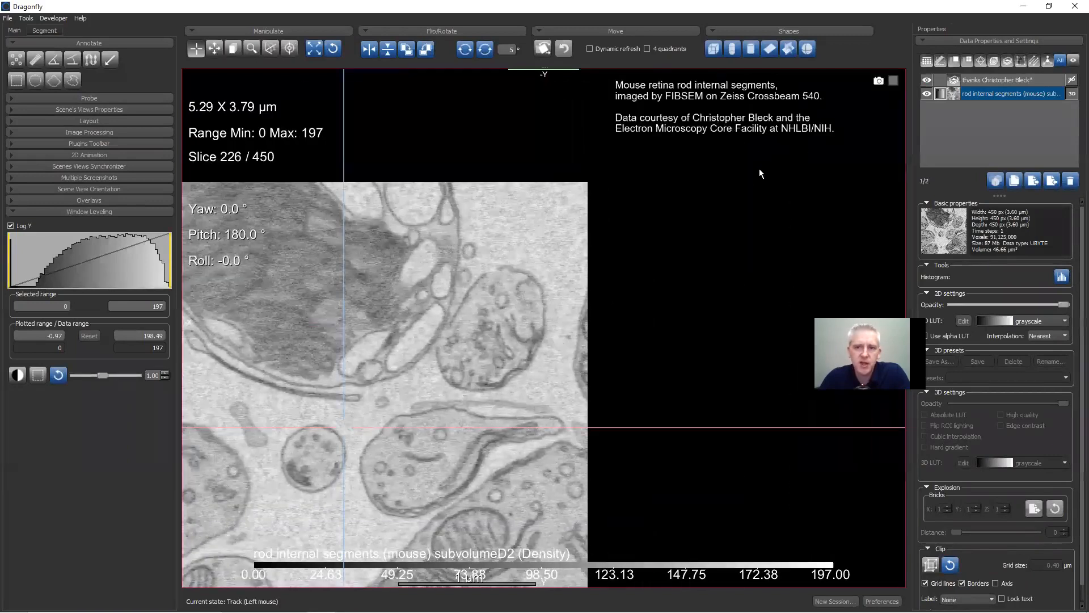
middle_drag(516, 261, 693, 139)
middle_drag(662, 260, 664, 271)
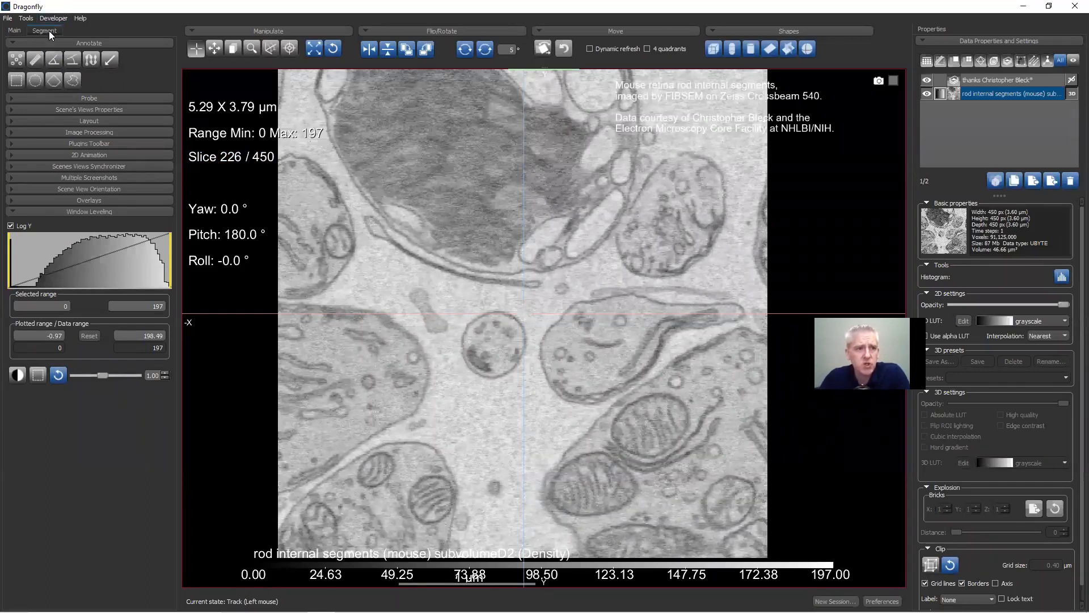
Open the Image Processing Toolbox and make its operations dialog taller
click(25, 18)
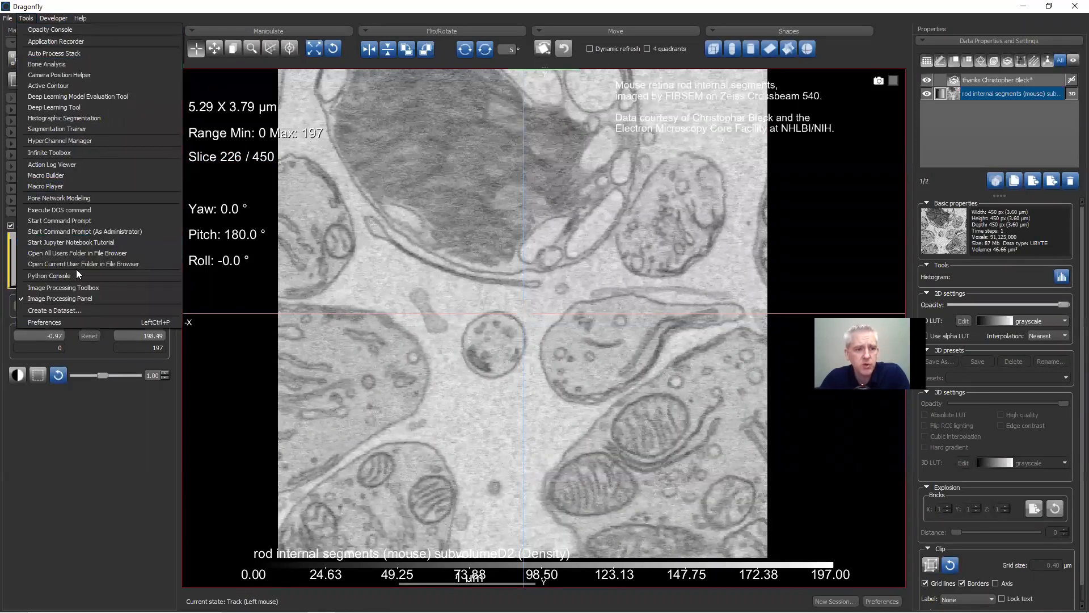
click(73, 287)
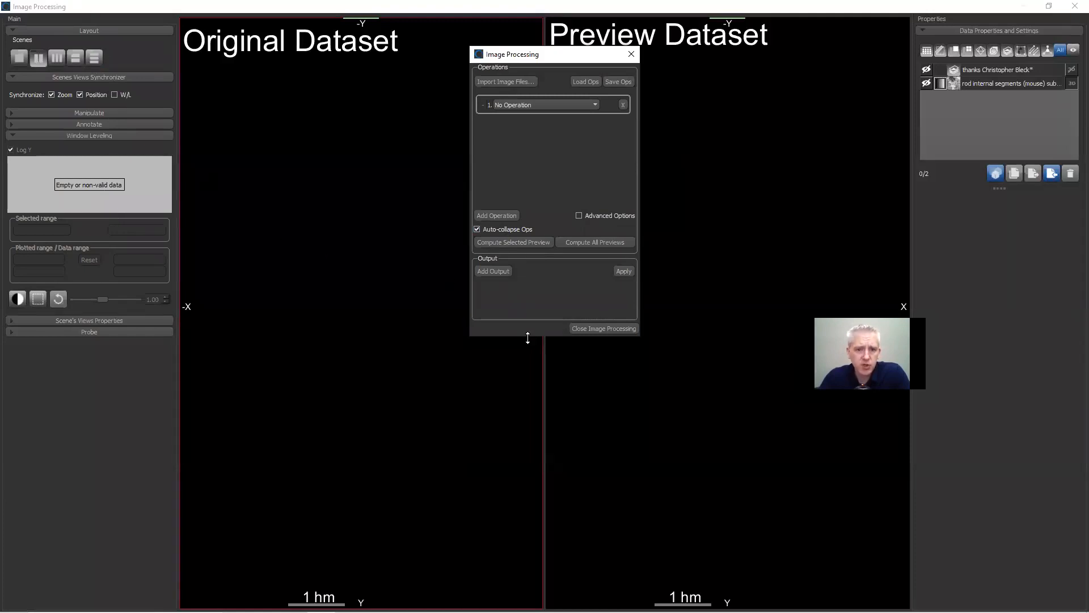
drag(528, 338, 550, 489)
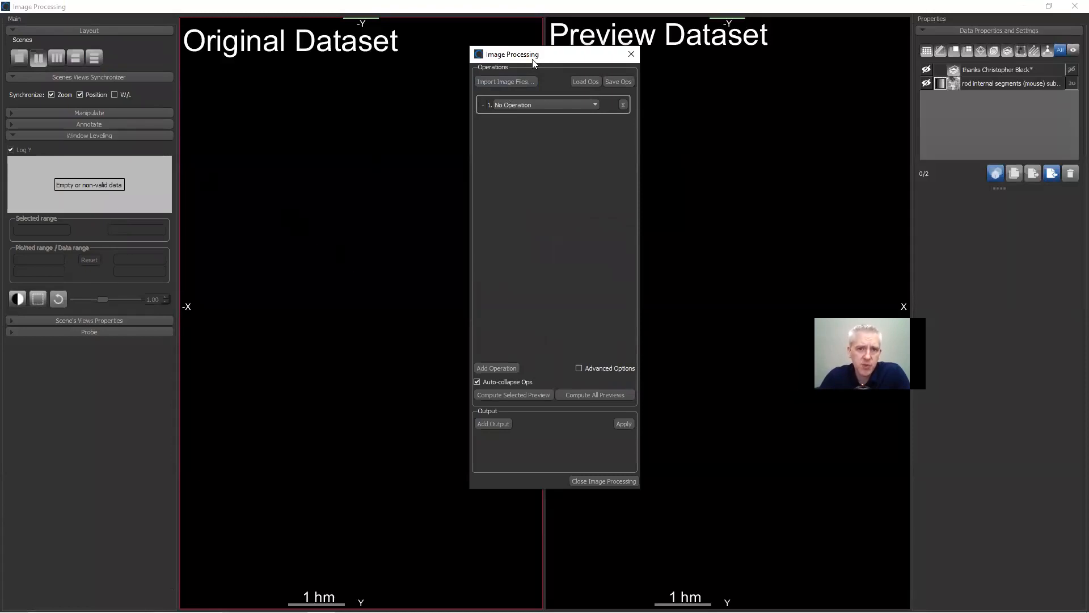
click(557, 105)
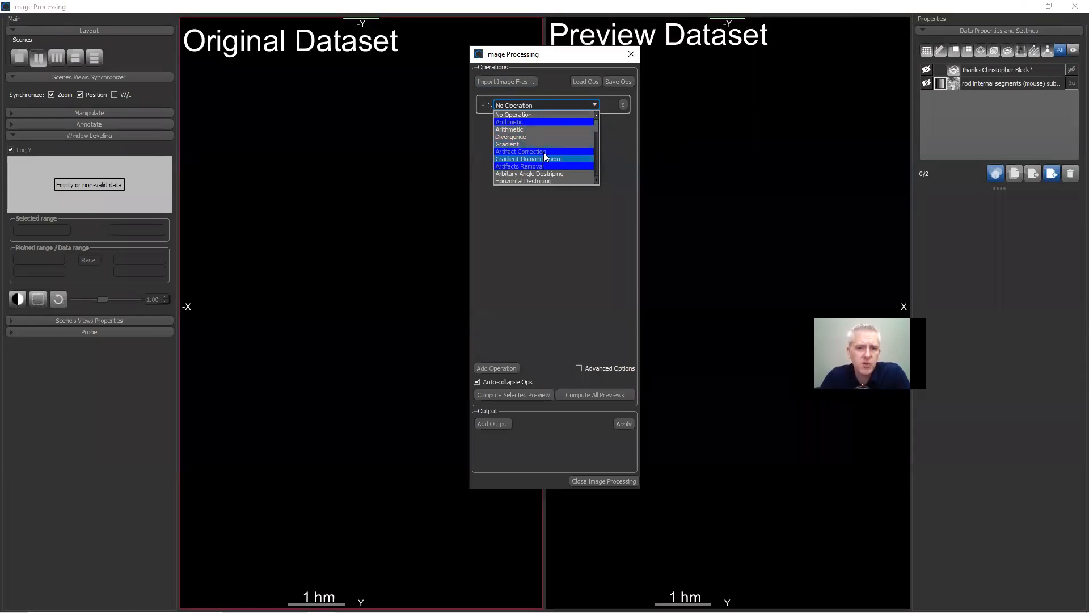
scroll(576, 161, down, 2)
scroll(573, 158, down, 2)
scroll(573, 160, down, 2)
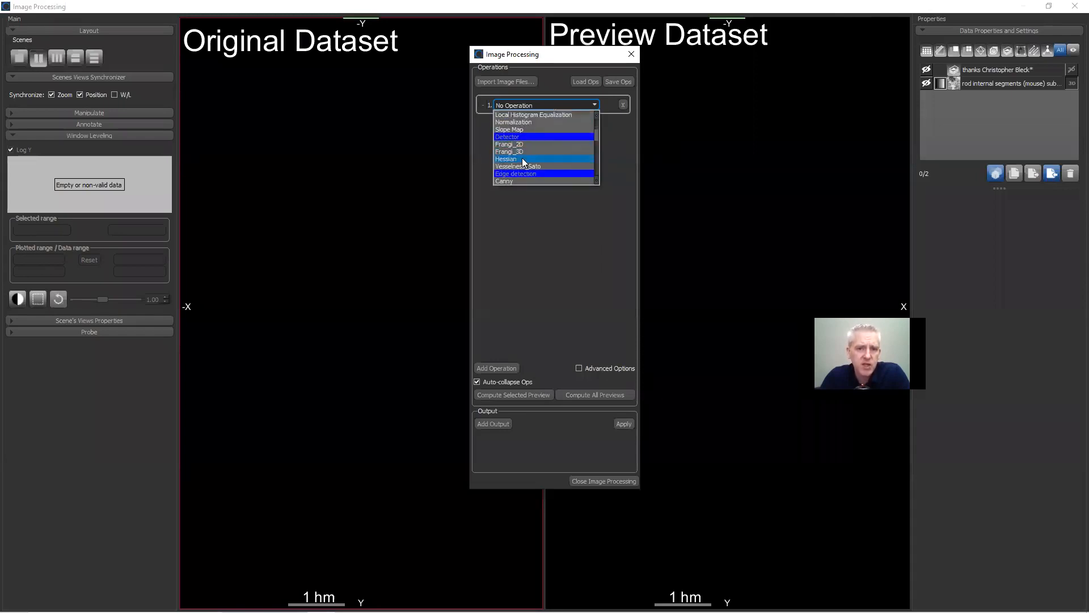
click(622, 144)
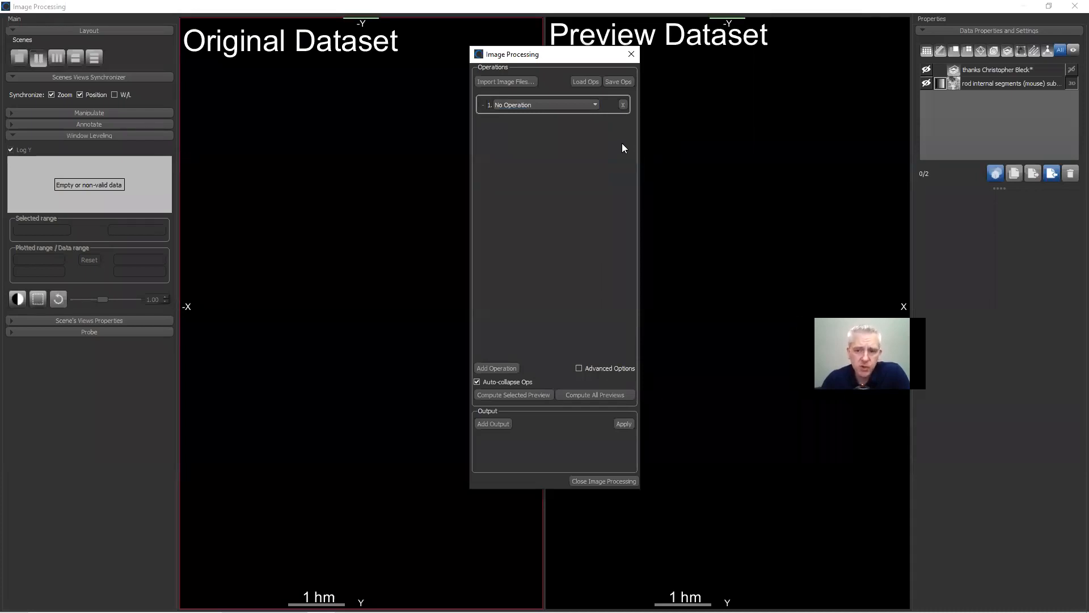
Set the first image processing operation to the Gaussian smoothing filter
click(553, 105)
scroll(554, 150, down, 5)
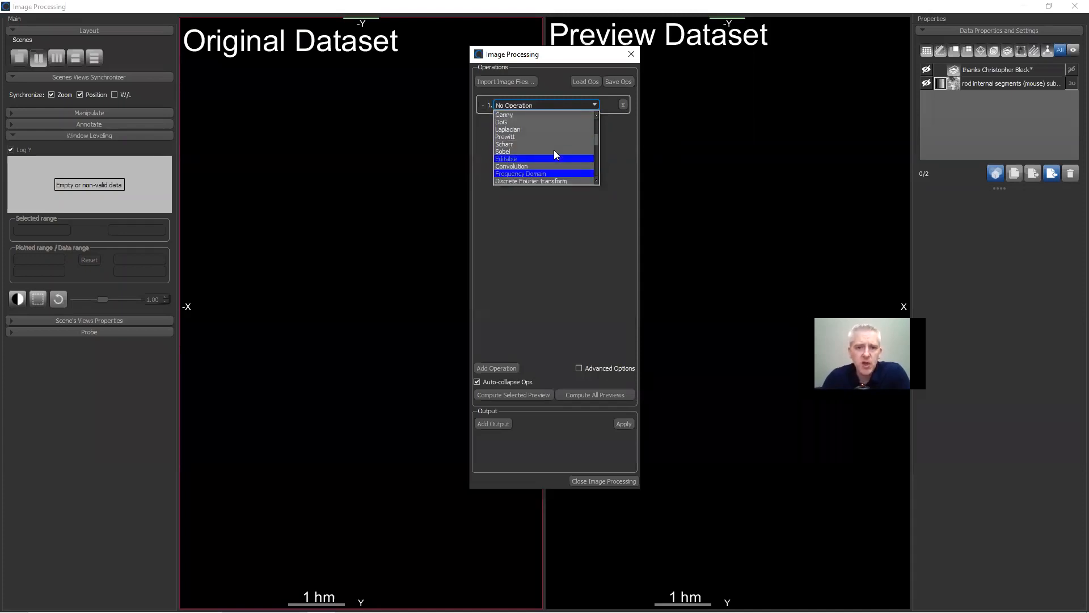
scroll(554, 153, down, 3)
scroll(554, 149, down, 3)
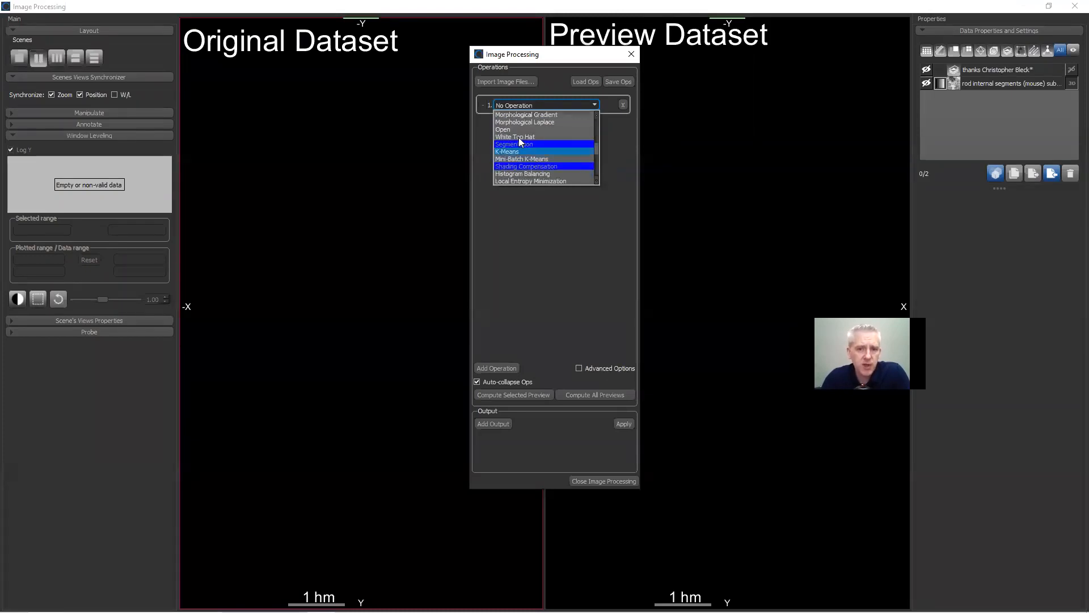
scroll(534, 168, down, 1)
scroll(540, 156, down, 1)
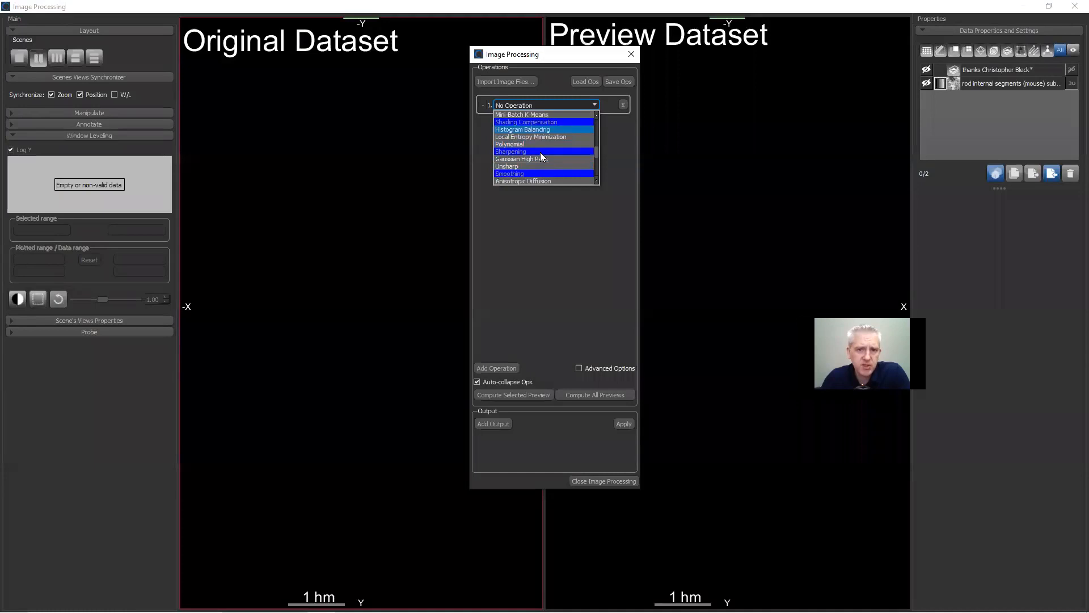
scroll(533, 157, down, 2)
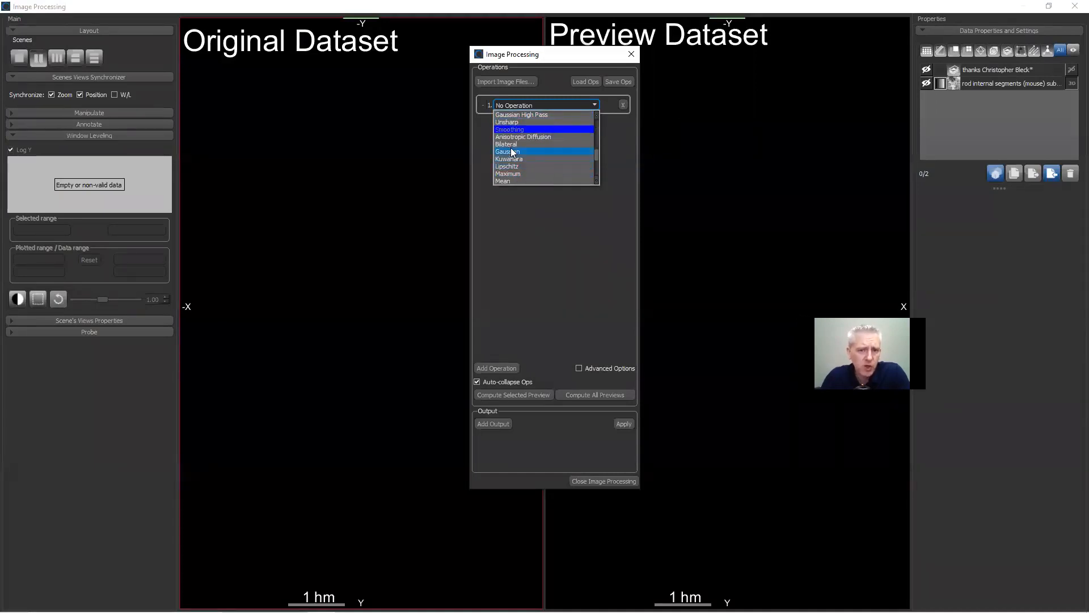
click(513, 152)
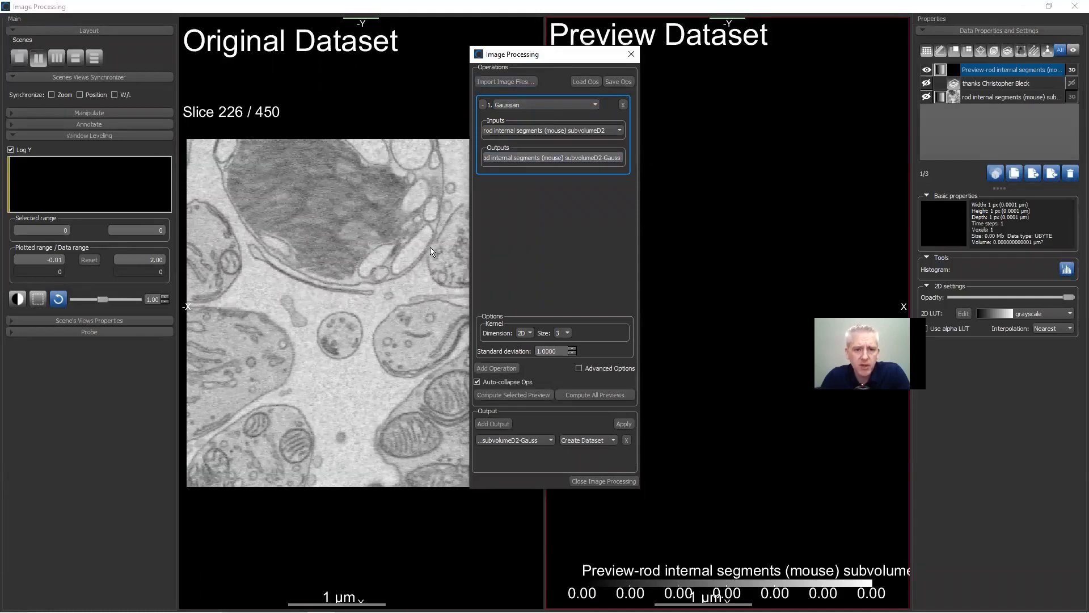
Check the Gaussian operation's input and output datasets and examine the original dataset's noise at pixel level
click(520, 129)
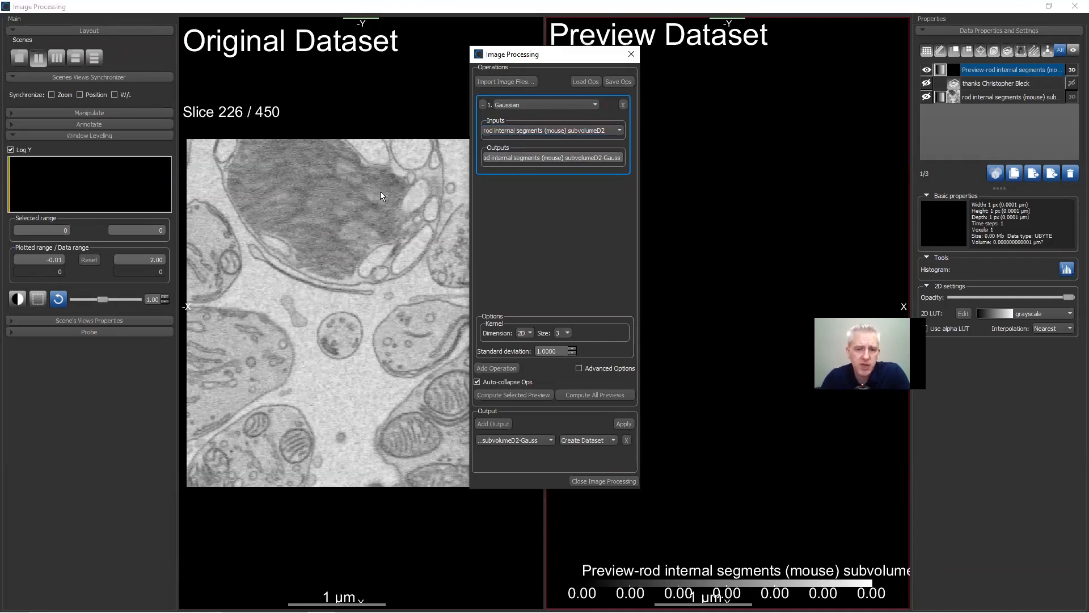
triple_click(574, 162)
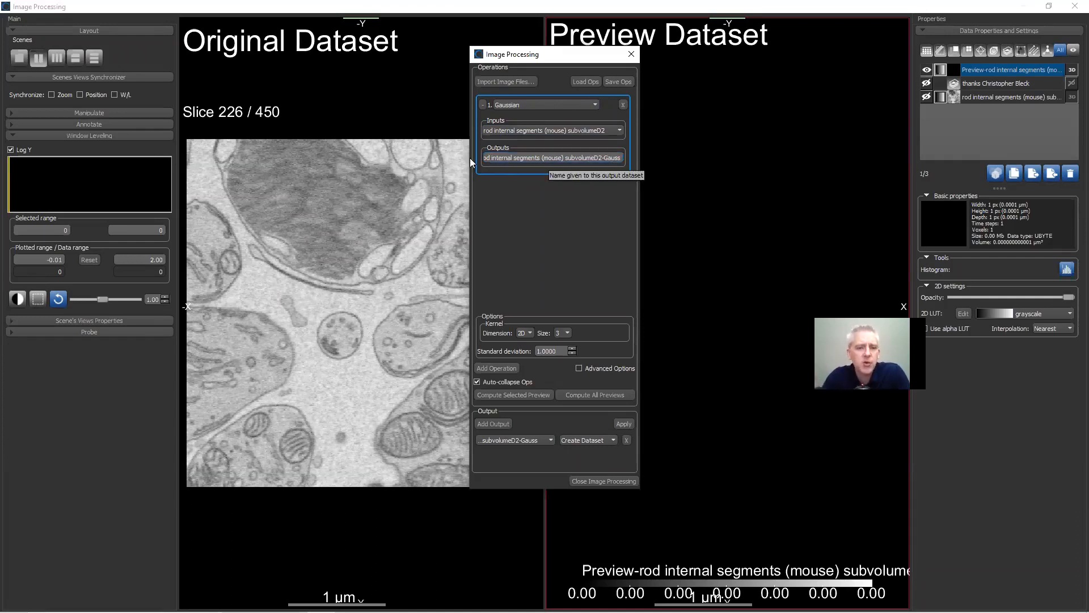
scroll(382, 228, up, 8)
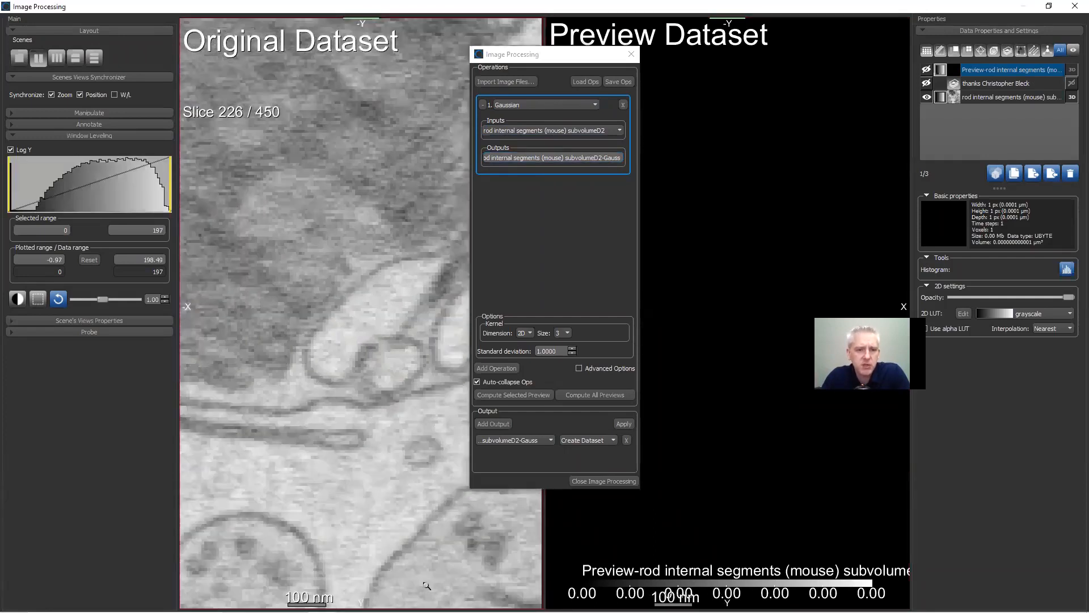
middle_drag(420, 535, 328, 137)
right_drag(365, 246, 427, 538)
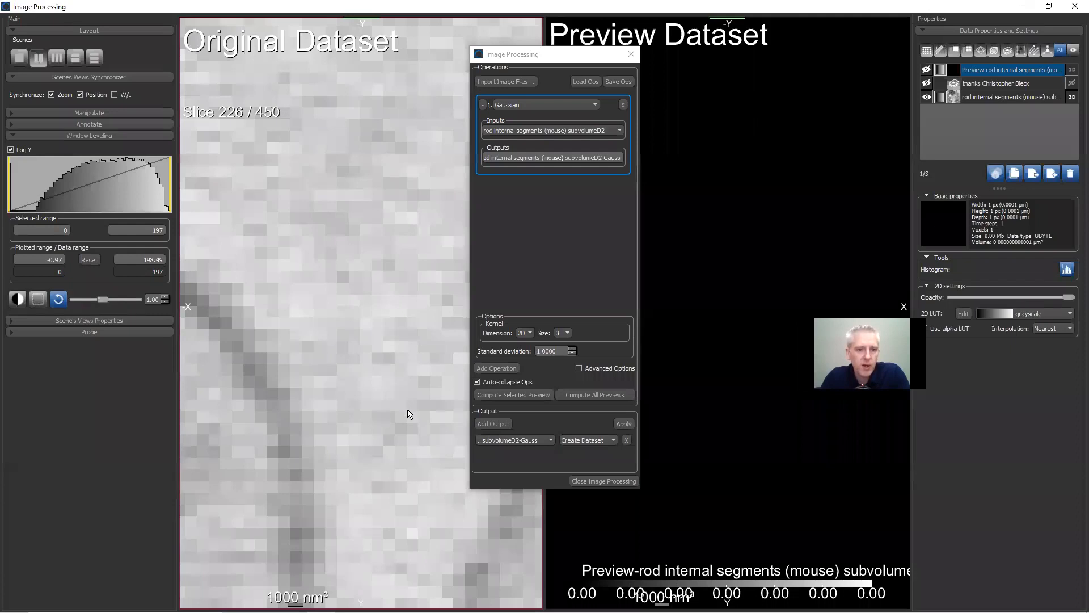
right_drag(403, 408, 343, 112)
right_drag(388, 404, 348, 165)
middle_drag(373, 316, 364, 254)
right_drag(364, 254, 356, 216)
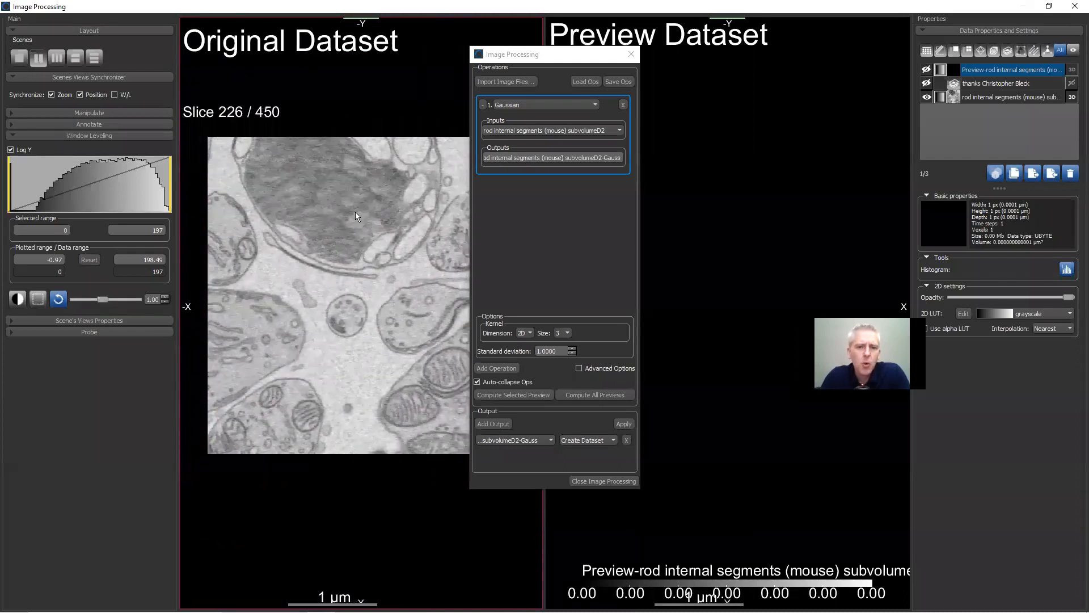
Set the Gaussian kernel dimension to 3D and compute the selected operation's preview for slice 226
click(531, 333)
click(525, 344)
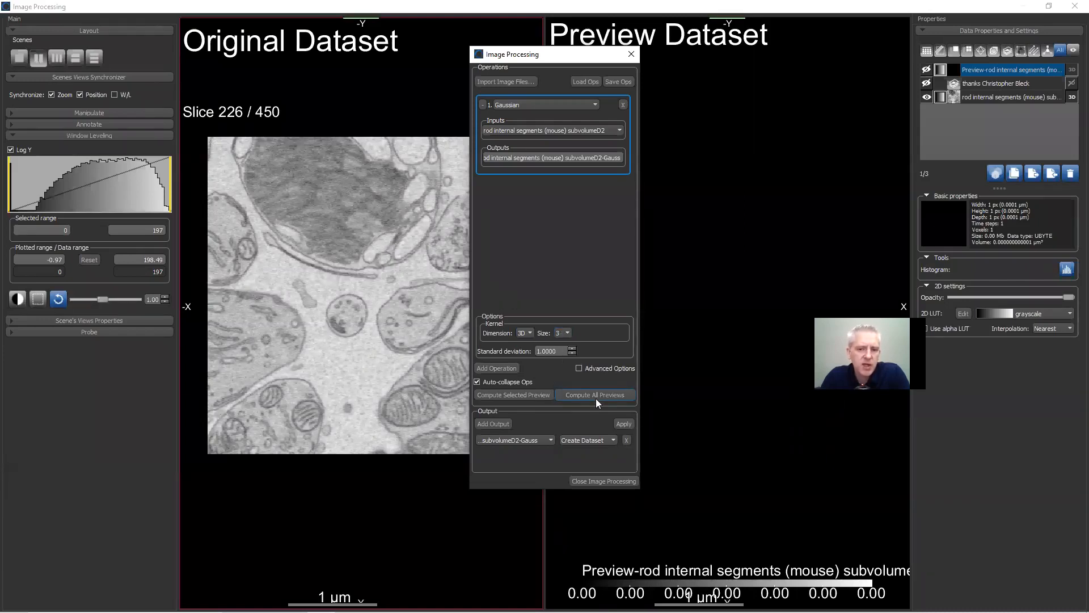
click(542, 398)
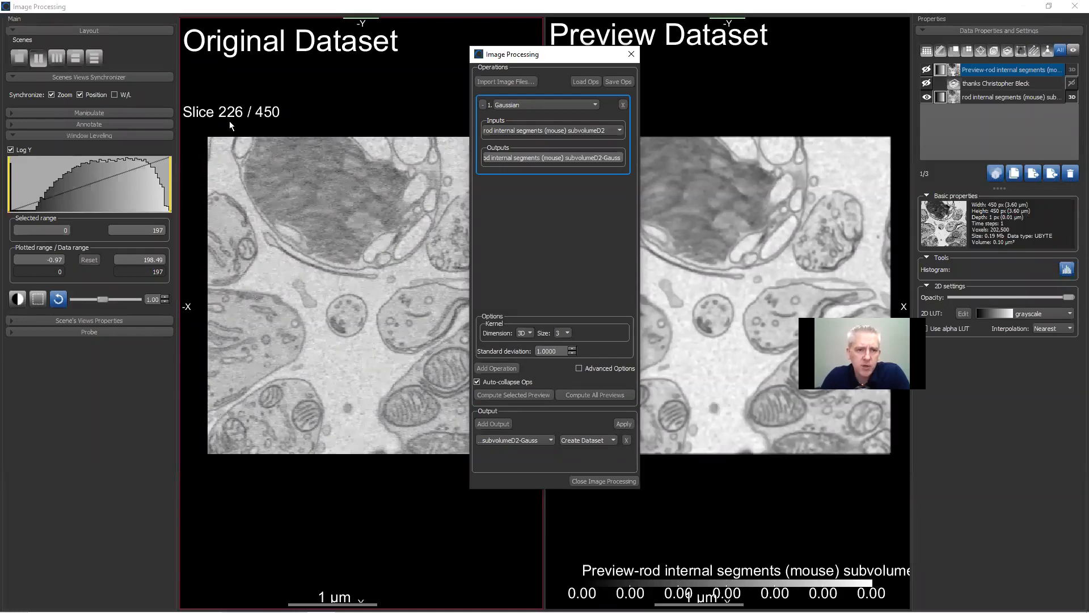
Browse to neighbouring slices of the original dataset and return to slice 226 to check the preview's slice coverage
scroll(397, 262, down, 5)
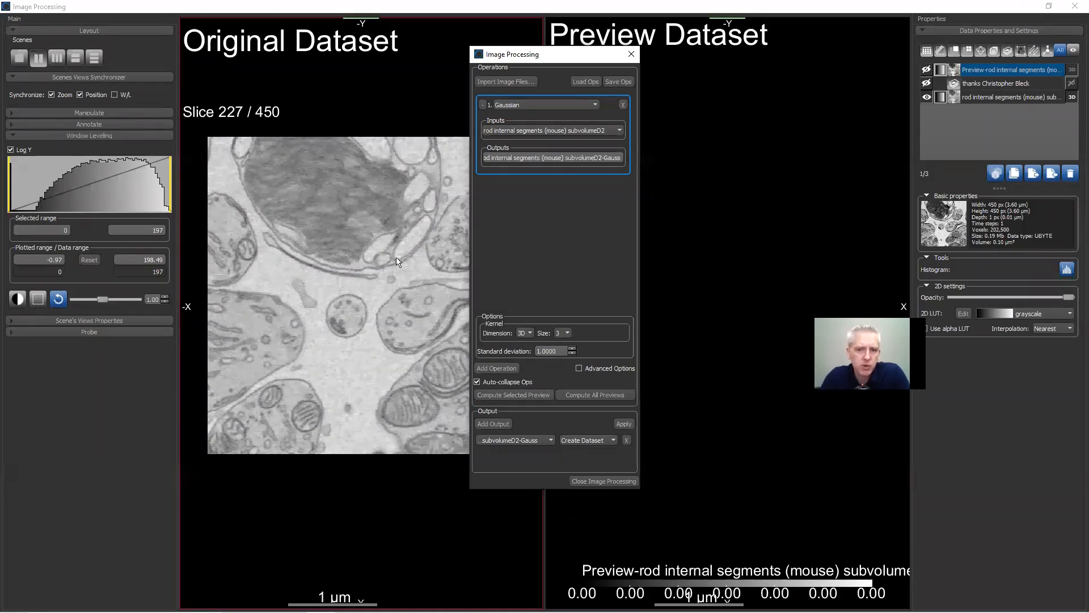
scroll(399, 259, up, 5)
scroll(397, 260, up, 1)
scroll(397, 260, down, 1)
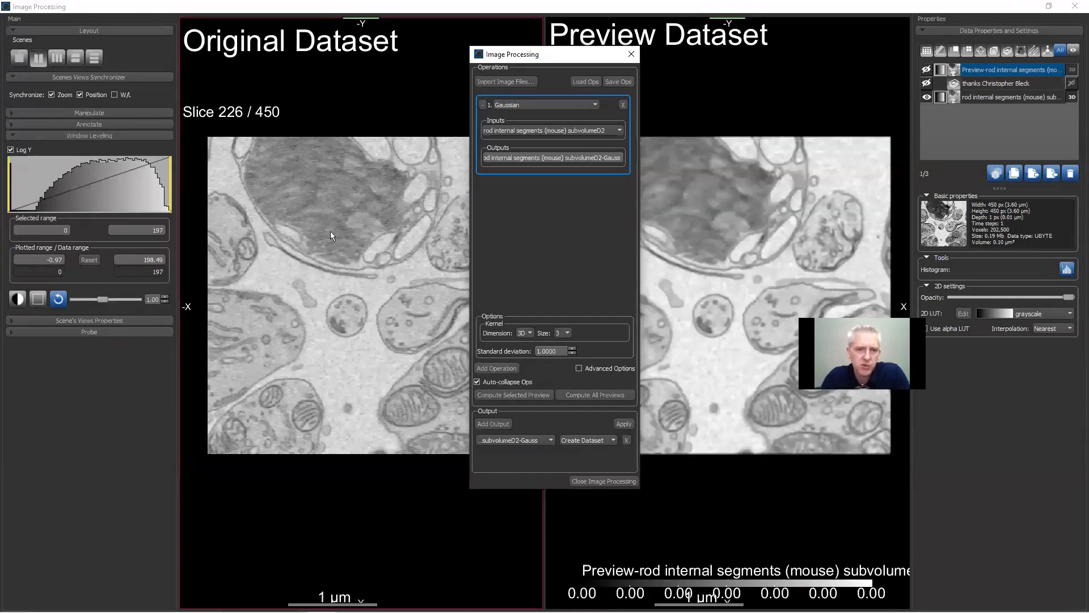
Compare the original and Gaussian preview at pixel level around the membranes and organelles on slice 226
right_drag(405, 184, 436, 519)
middle_drag(408, 266, 322, 273)
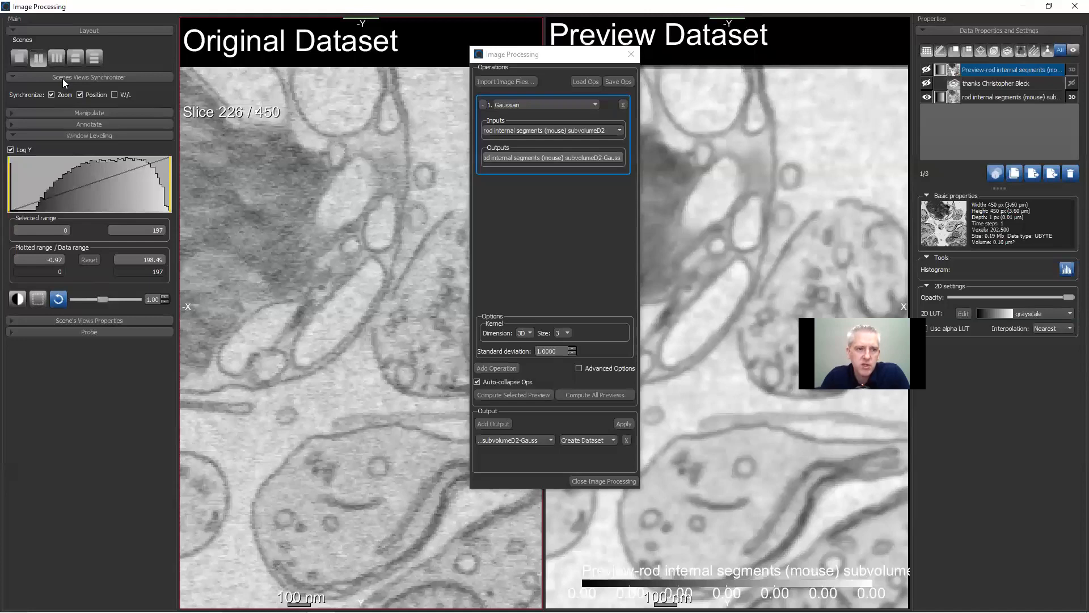
middle_drag(310, 284, 328, 244)
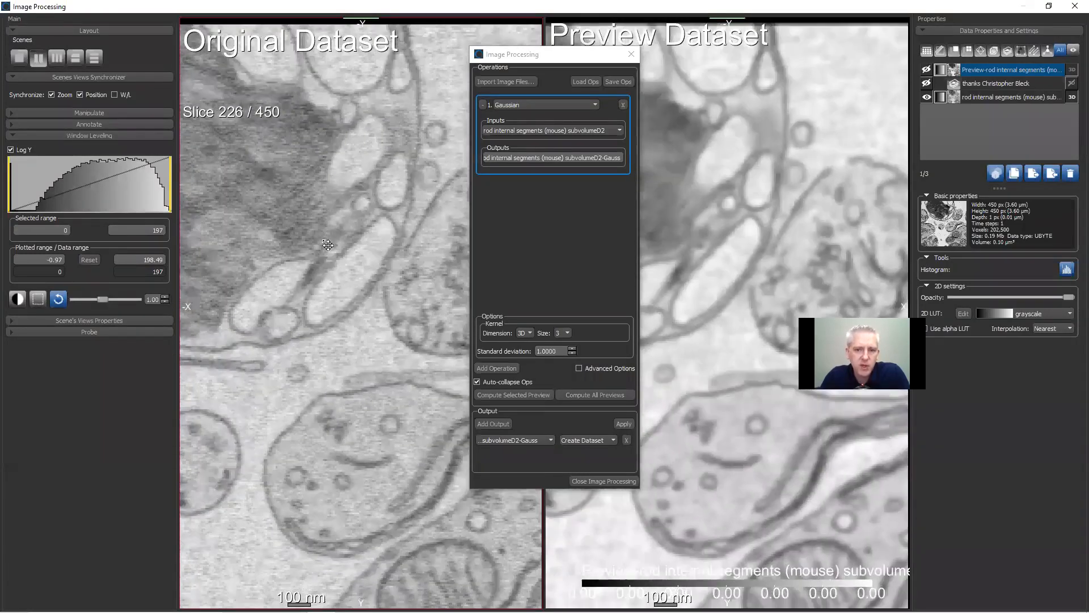
middle_drag(347, 379, 350, 223)
right_drag(350, 224, 386, 537)
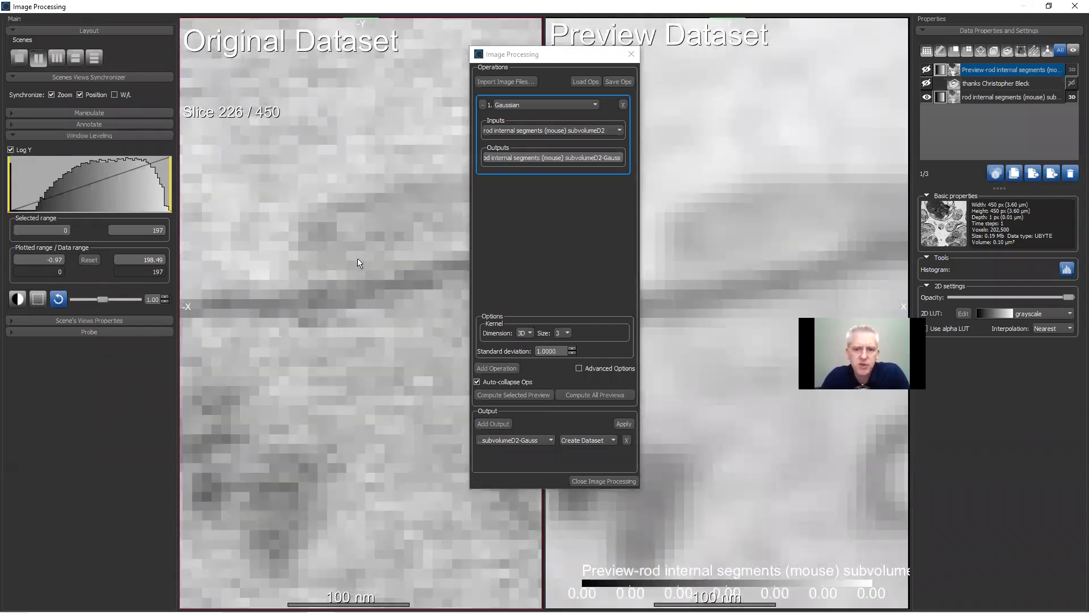
middle_drag(364, 251, 378, 407)
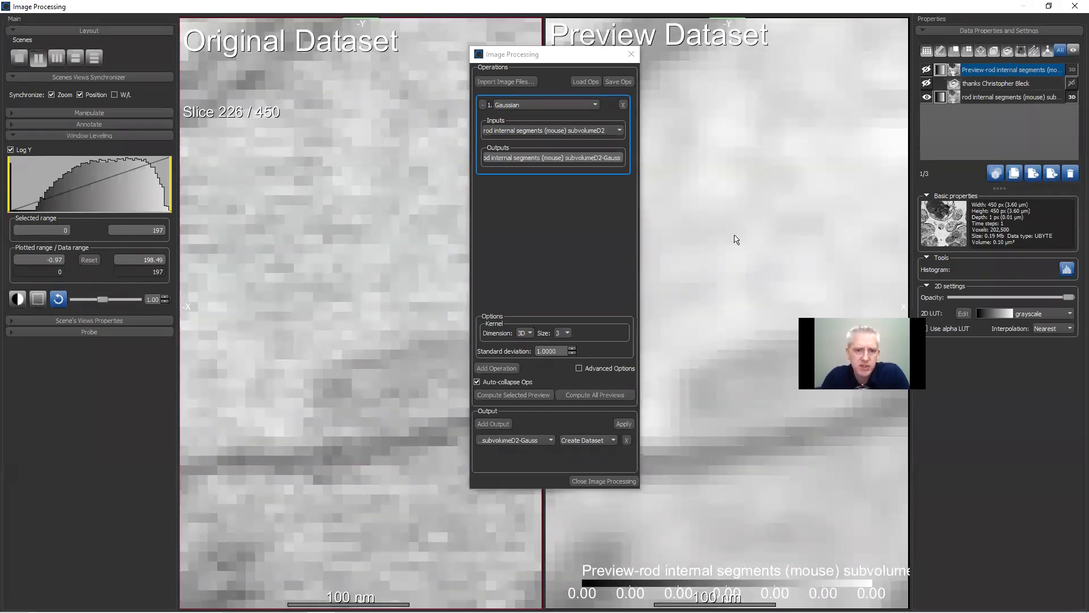
right_drag(276, 251, 291, 167)
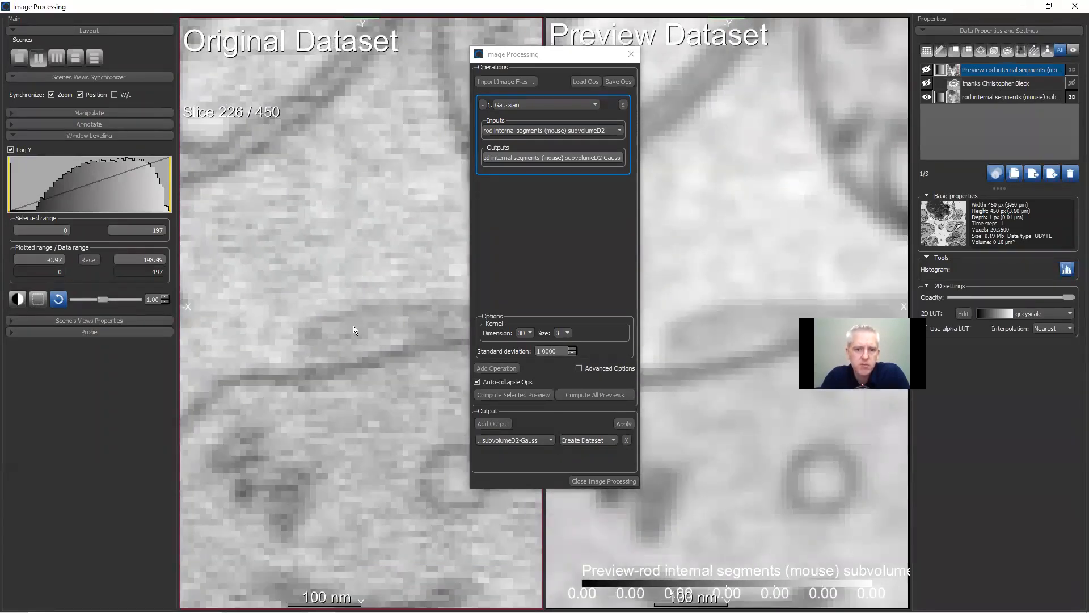
middle_drag(358, 325, 361, 208)
right_drag(374, 330, 339, 136)
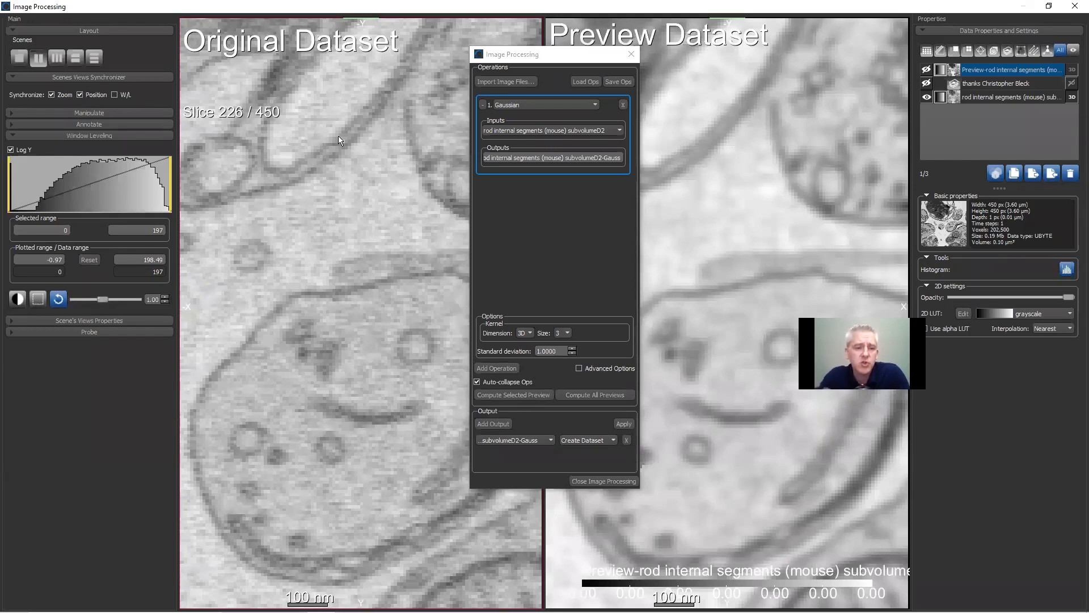
Go to slice 112 and compute the Gaussian preview for the zoomed-in region
right_drag(341, 208, 289, 11)
drag(229, 111, 298, 434)
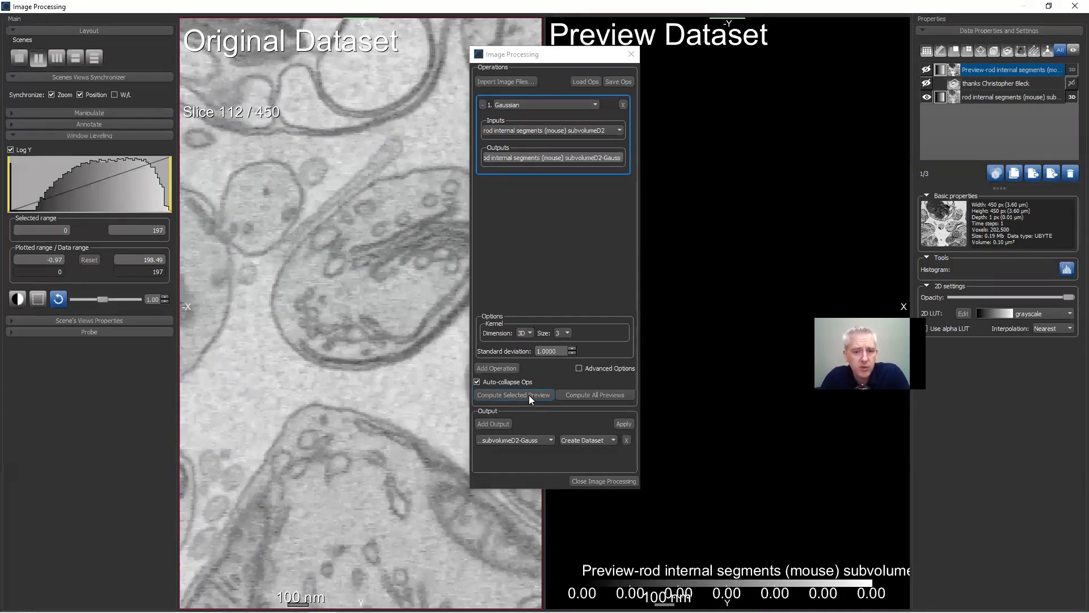
click(529, 395)
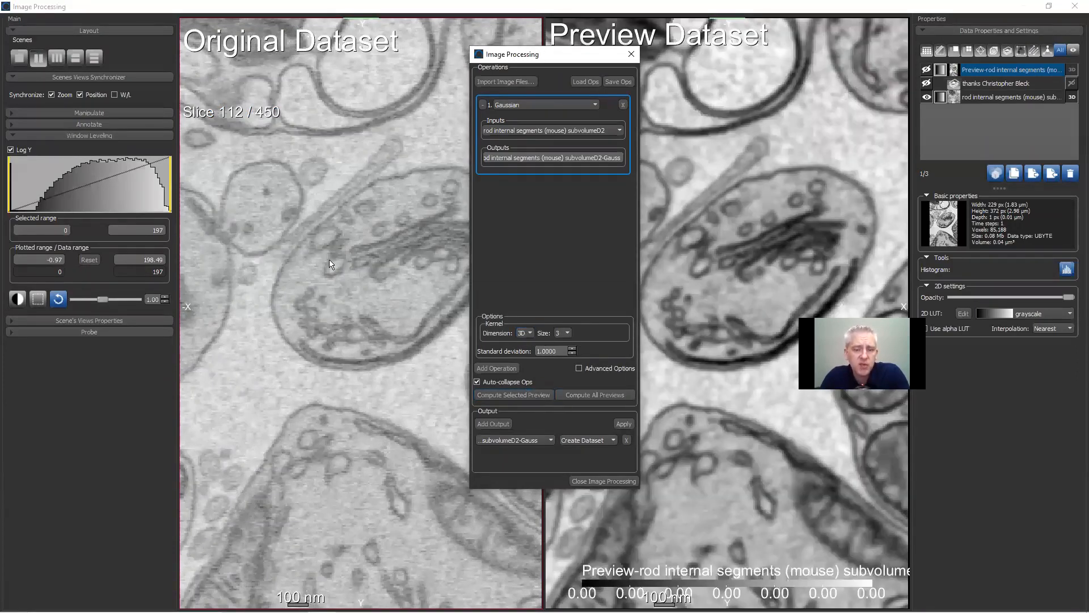
Examine the extent of the computed preview region on slice 112 and compare its details with the original
scroll(332, 210, down, 5)
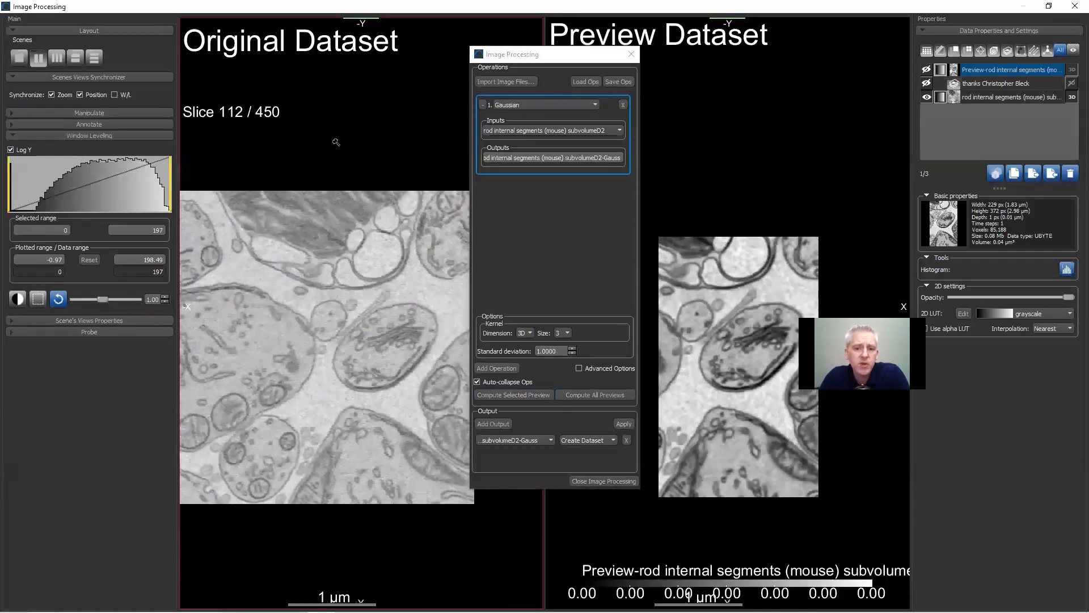
scroll(331, 211, down, 3)
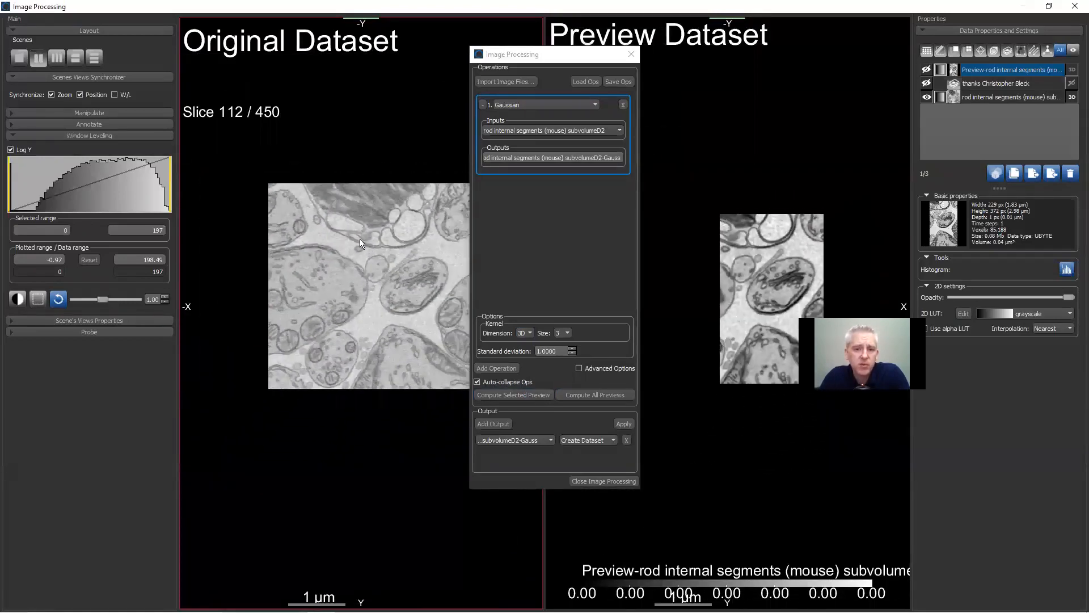
scroll(351, 253, up, 3)
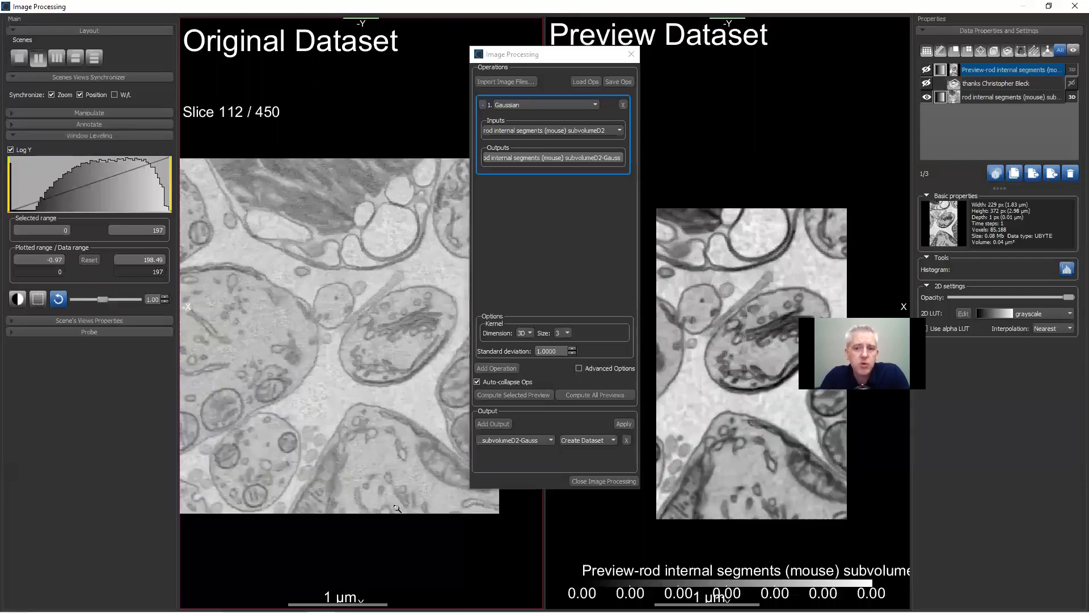
scroll(385, 346, up, 3)
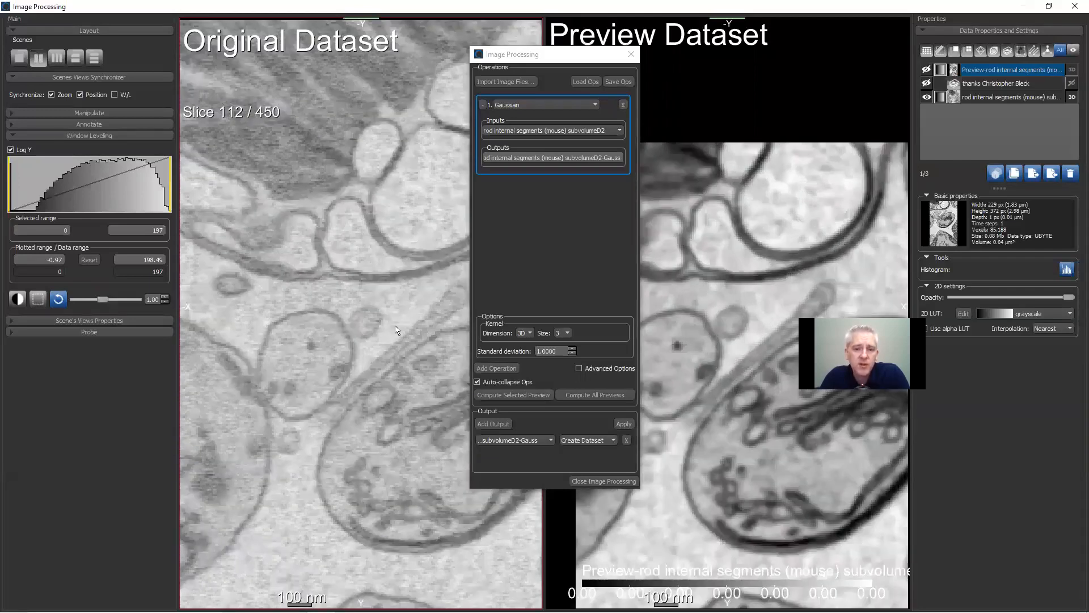
scroll(382, 278, up, 3)
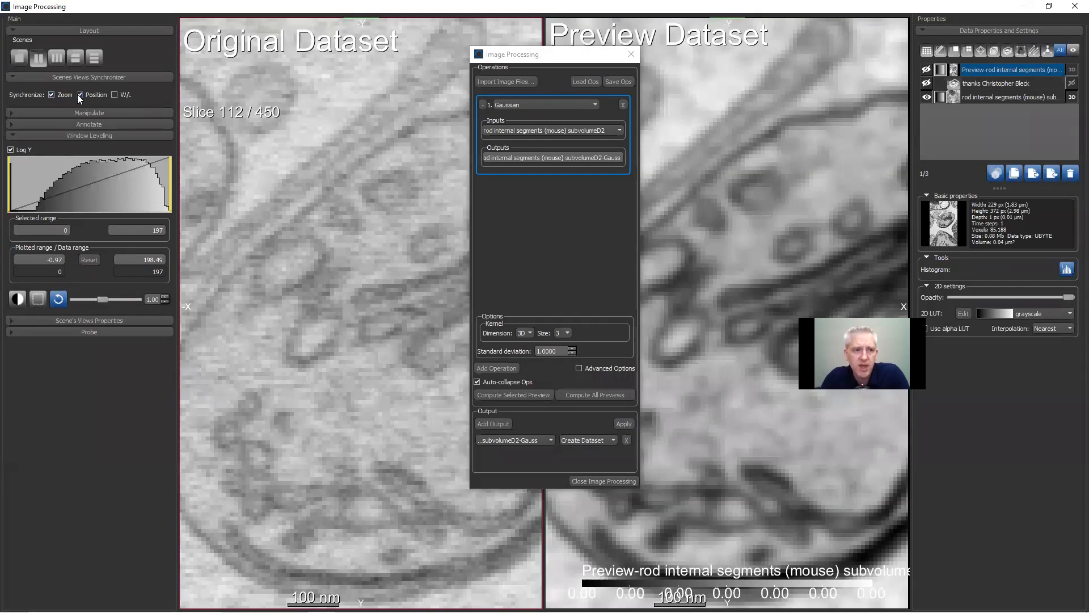
middle_drag(370, 278, 392, 263)
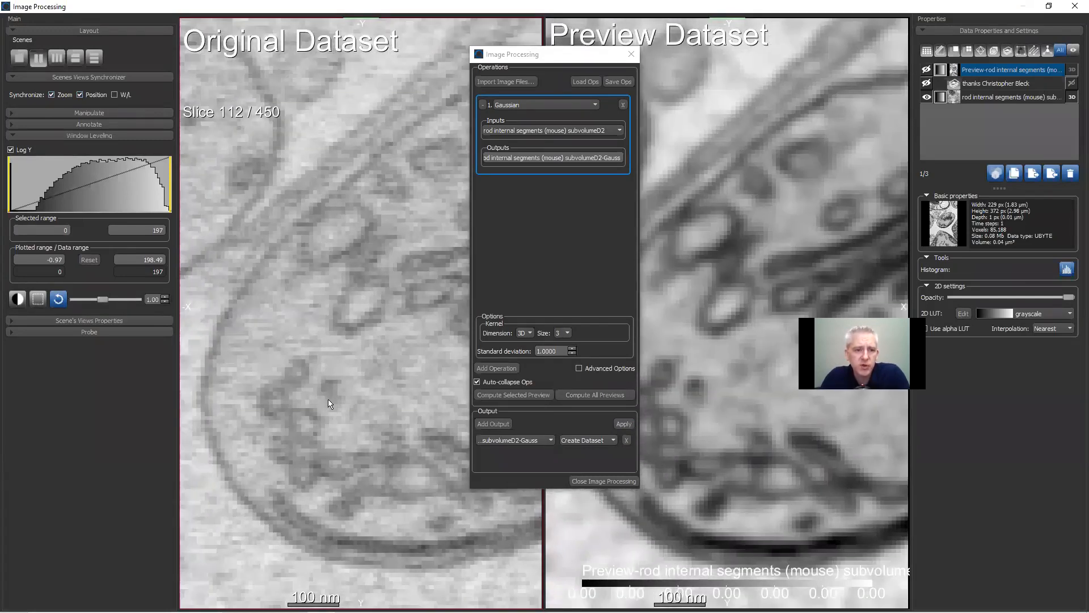
Synchronize window leveling between the two views and adjust the contrast to a selected range of about 38 to 184
drag(334, 491, 380, 420)
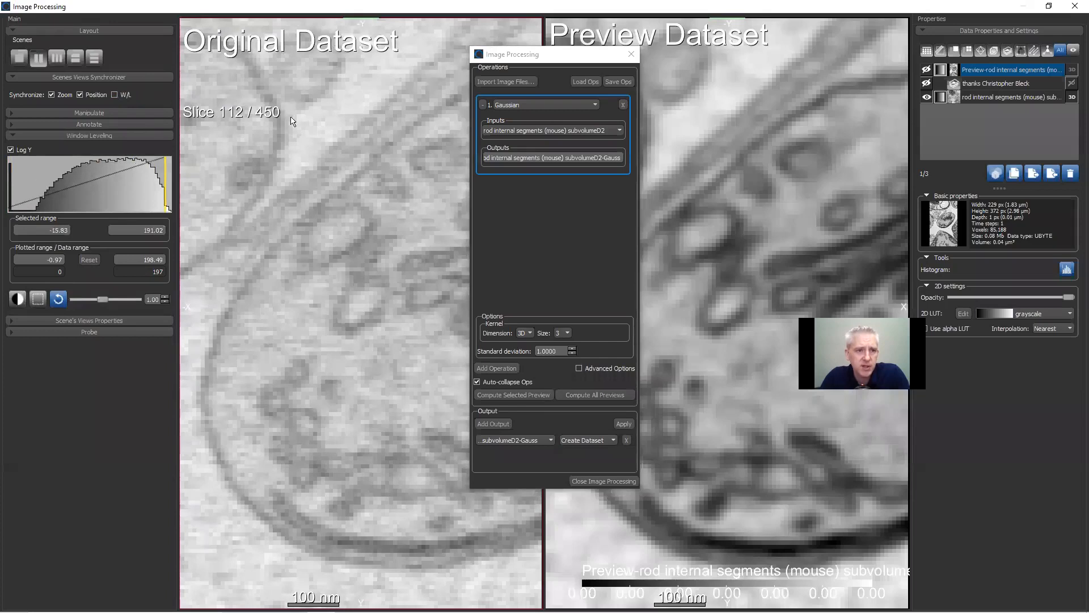
click(115, 95)
drag(353, 470, 82, 434)
middle_drag(333, 235, 358, 269)
right_drag(358, 269, 391, 303)
drag(391, 303, 384, 393)
right_drag(385, 392, 360, 241)
middle_drag(361, 241, 352, 152)
drag(370, 187, 425, 318)
Compare noise and membrane sharpness between the original and the Gaussian preview across several cells on slice 112
right_drag(398, 340, 388, 506)
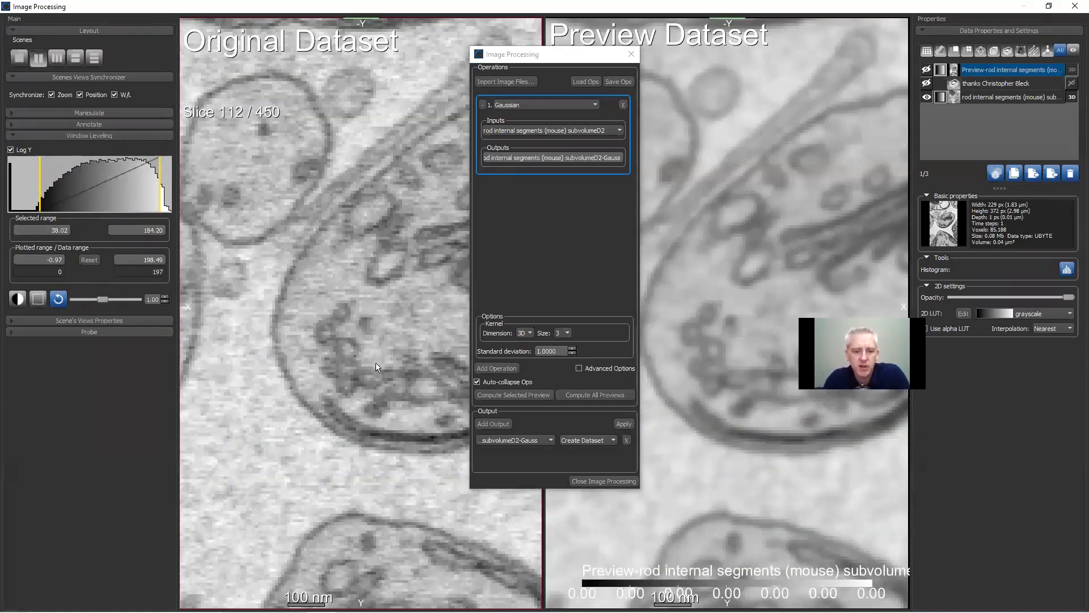
right_drag(364, 385, 358, 311)
middle_drag(358, 313, 482, 294)
right_drag(413, 377, 460, 610)
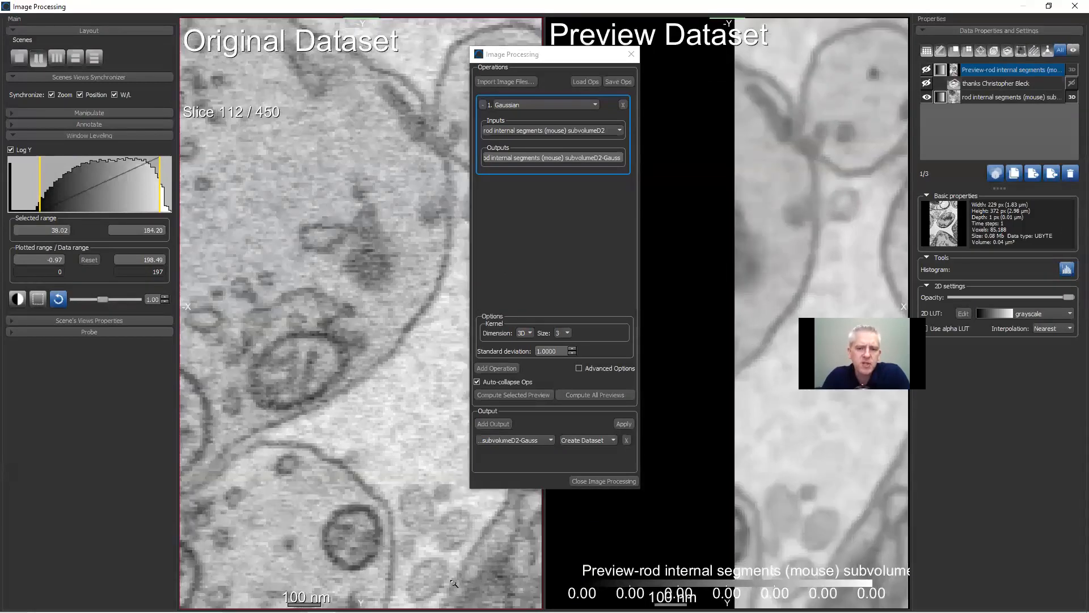
middle_drag(358, 302, 287, 500)
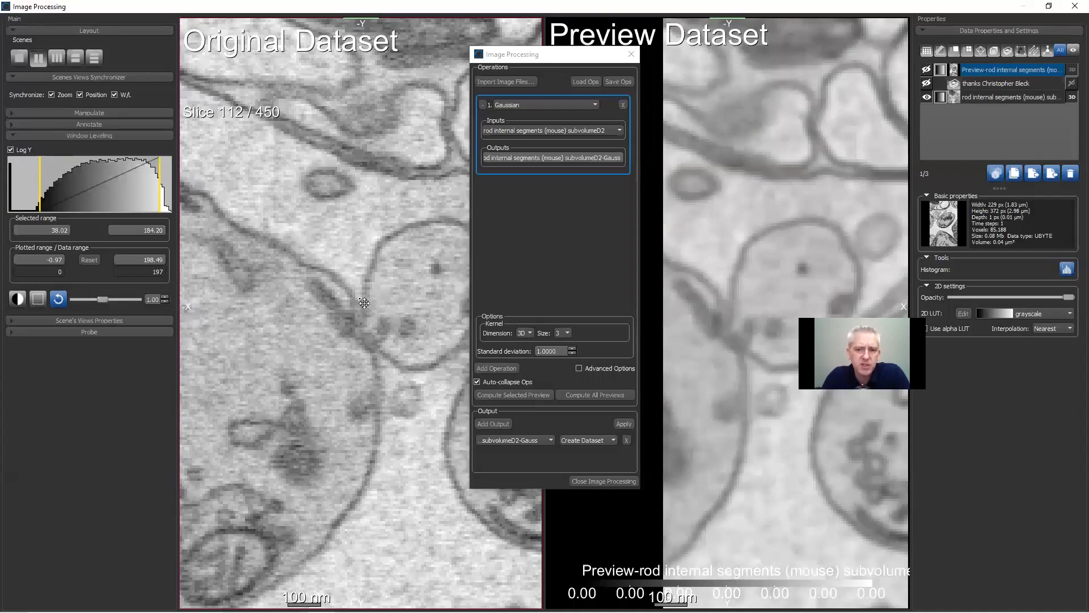
middle_drag(364, 303, 321, 329)
right_drag(356, 266, 426, 555)
middle_drag(406, 342, 301, 322)
right_drag(387, 311, 398, 463)
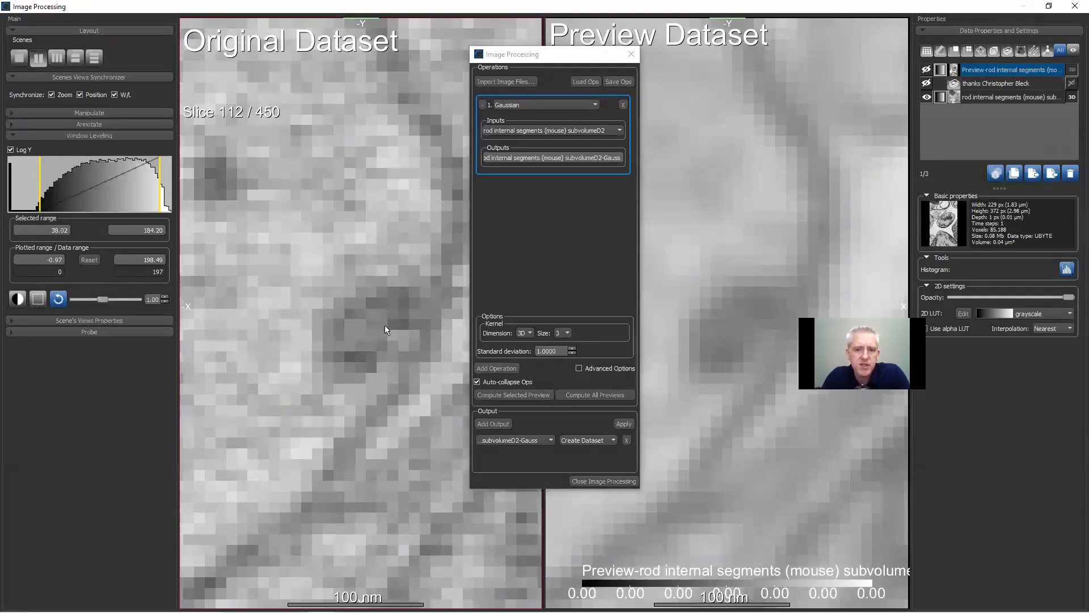
right_drag(308, 387, 285, 121)
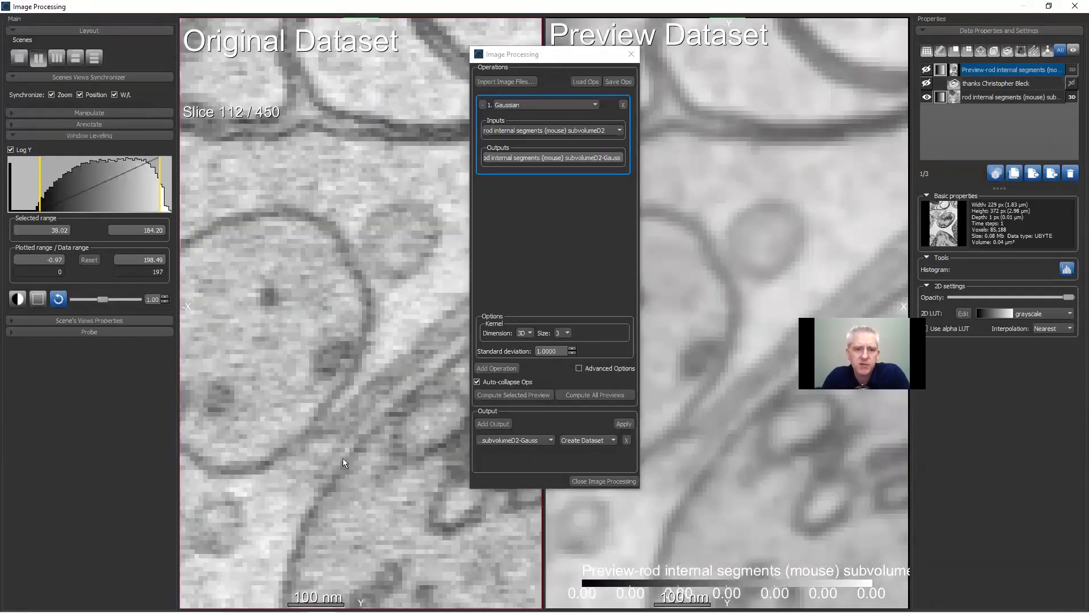
right_drag(341, 400, 324, 279)
middle_drag(351, 362, 384, 326)
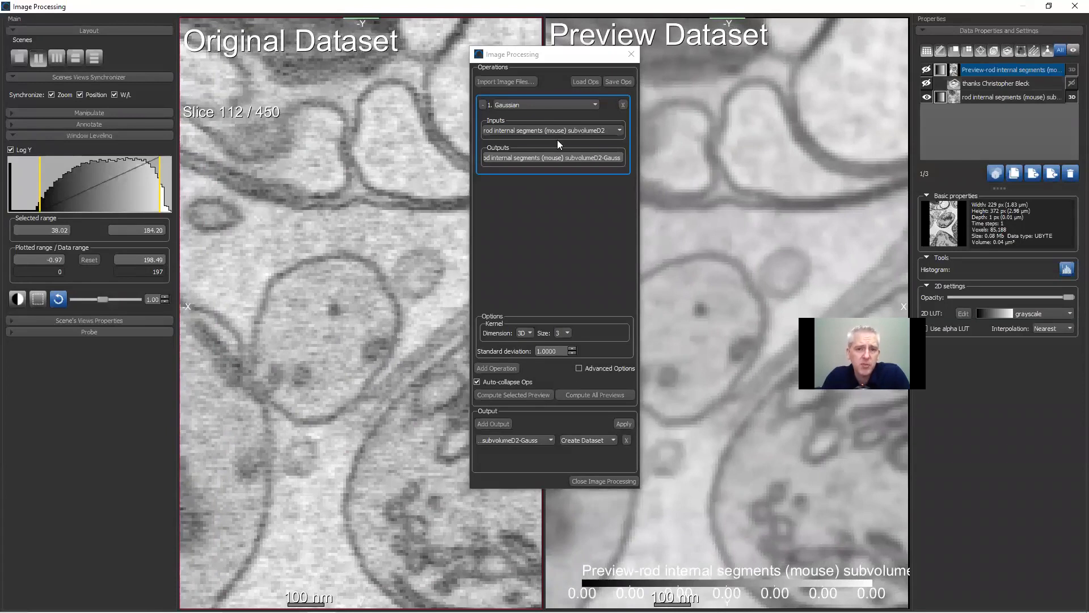
Change the operation to the Median smoothing filter with a 2D square kernel of size 3 and compute its preview
click(575, 108)
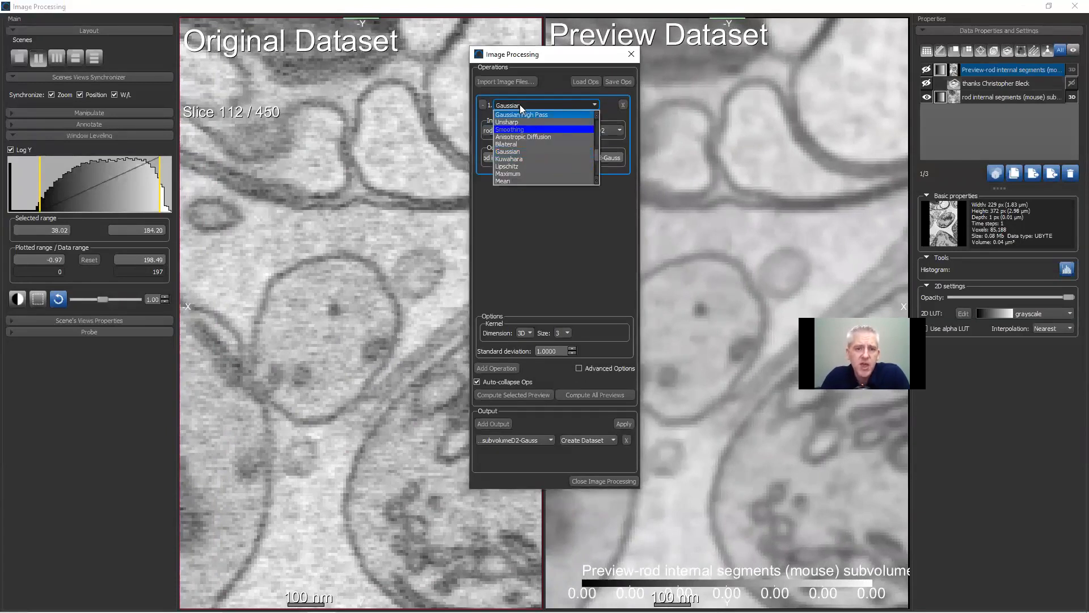
scroll(513, 173, down, 1)
click(512, 175)
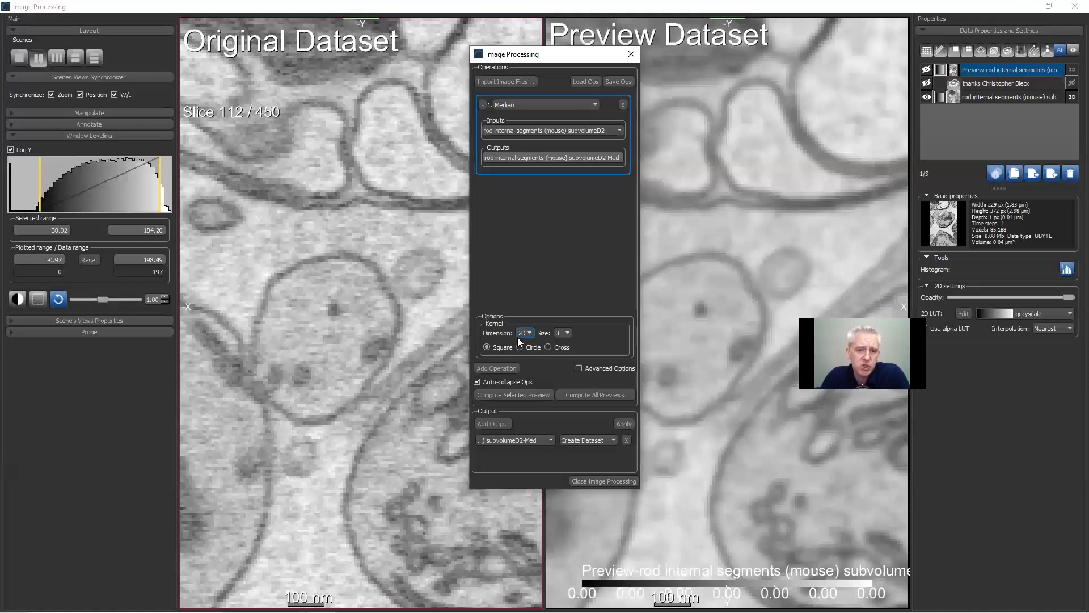
click(530, 394)
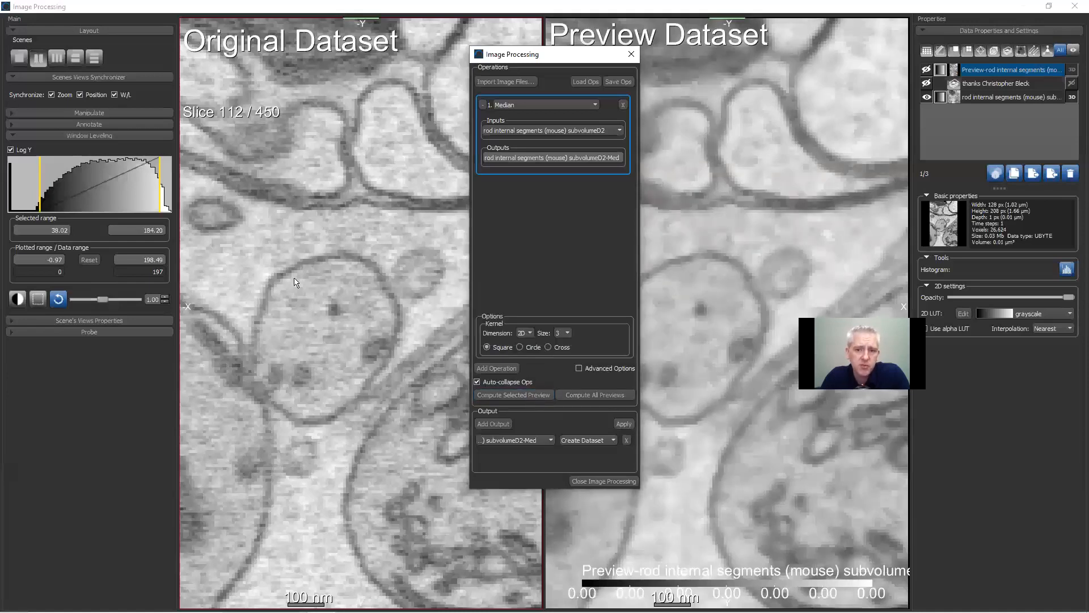
Compare the Median preview with the original at pixel level around the cell membranes
scroll(332, 525, up, 4)
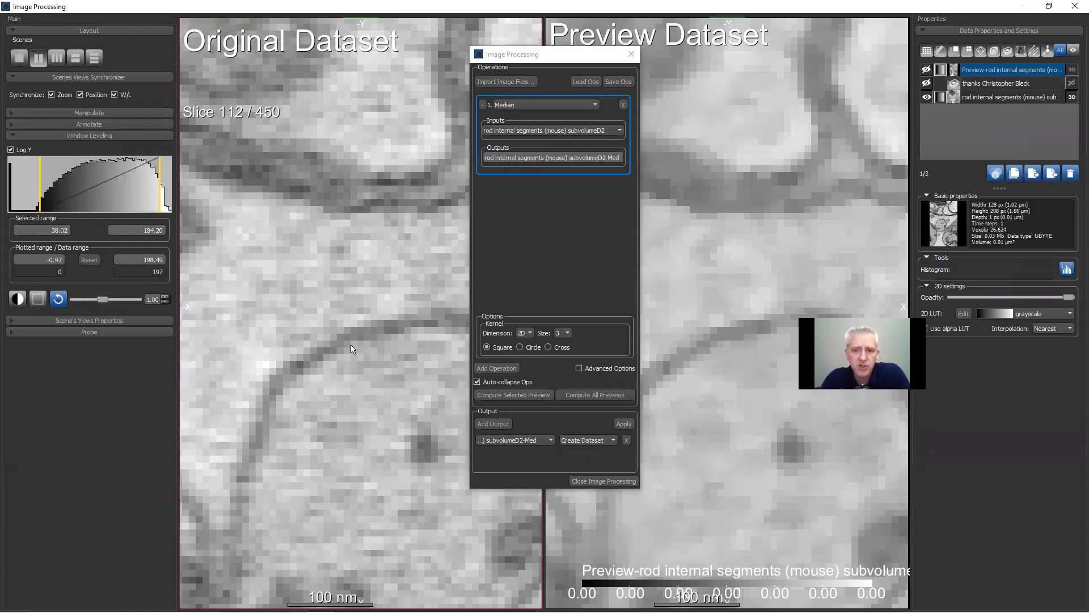
scroll(369, 419, up, 3)
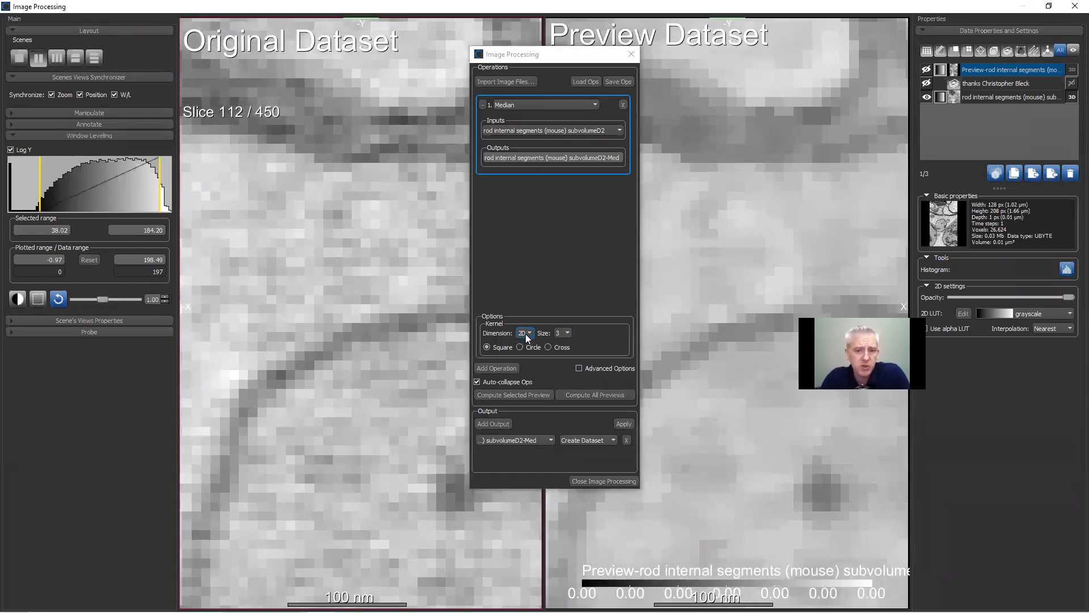
scroll(396, 294, down, 3)
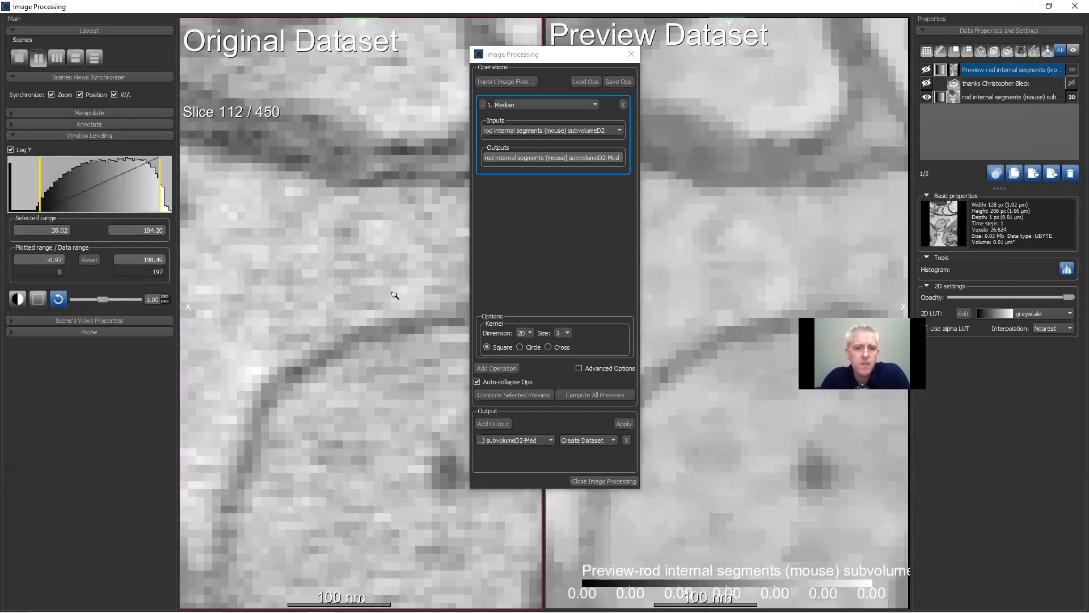
middle_drag(385, 391, 419, 358)
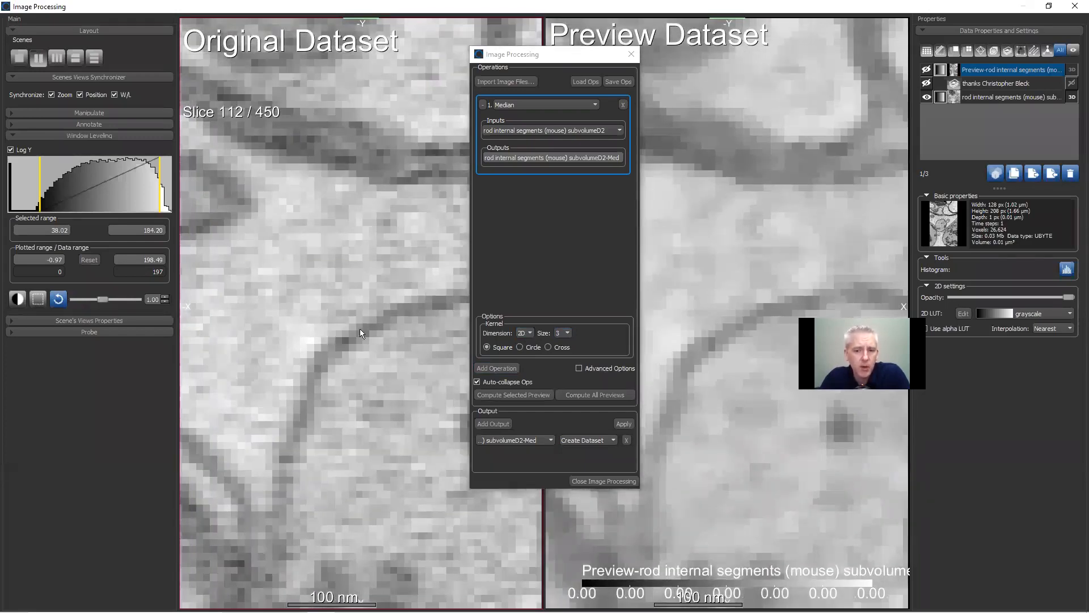
right_drag(403, 381, 400, 323)
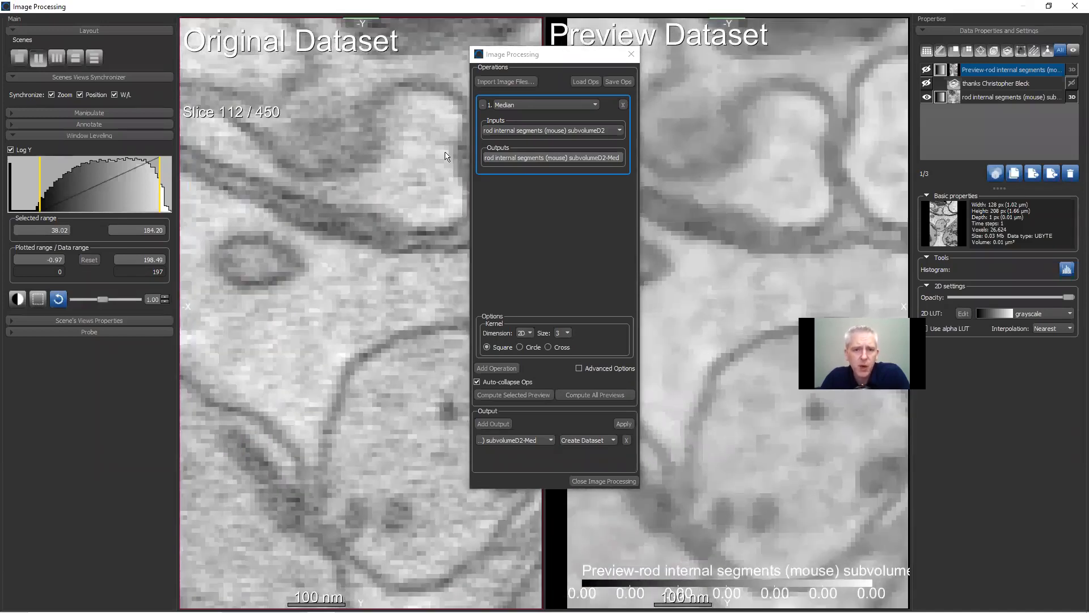
Change the operation to the Mean Shift filter with kernel size 3 and compute its preview
click(567, 106)
click(539, 166)
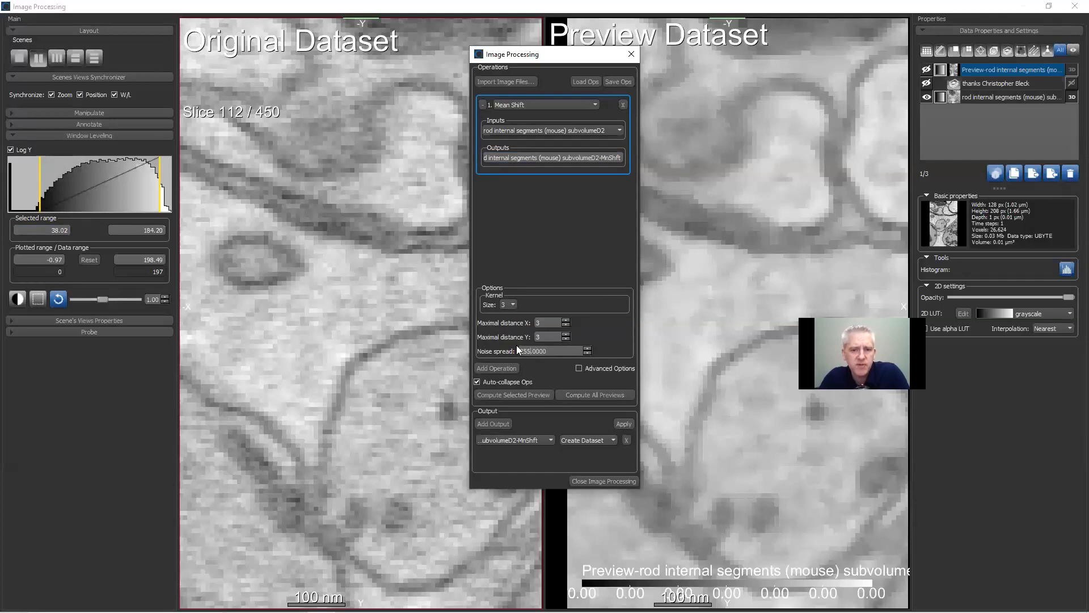
click(521, 395)
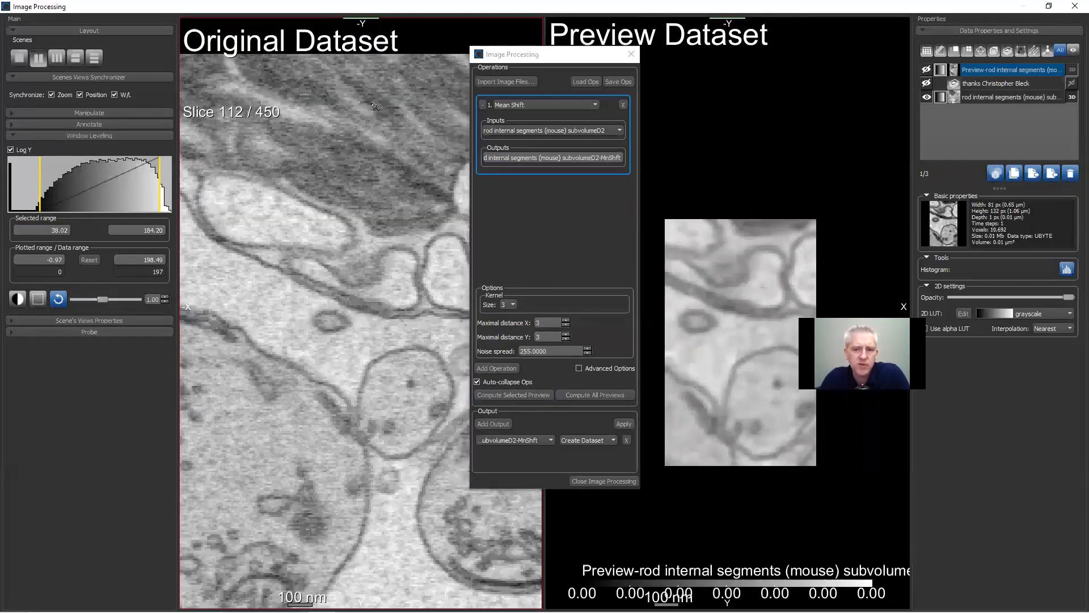
Compare the Mean Shift preview with the original dataset around the cell membranes at several magnifications
scroll(386, 333, up, 1)
scroll(400, 349, up, 1)
drag(391, 316, 433, 183)
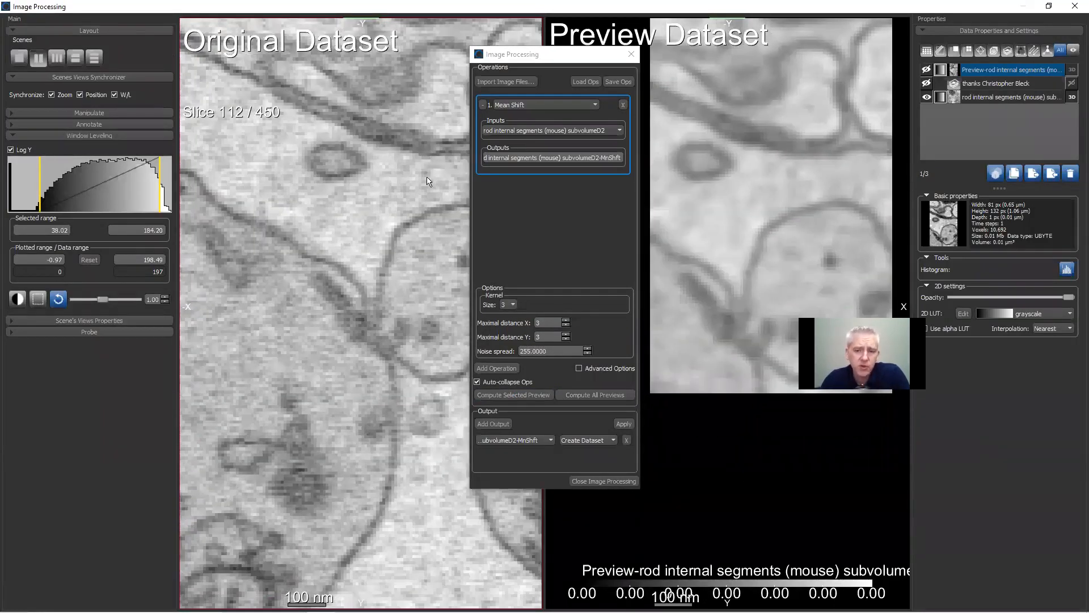
scroll(423, 216, down, 3)
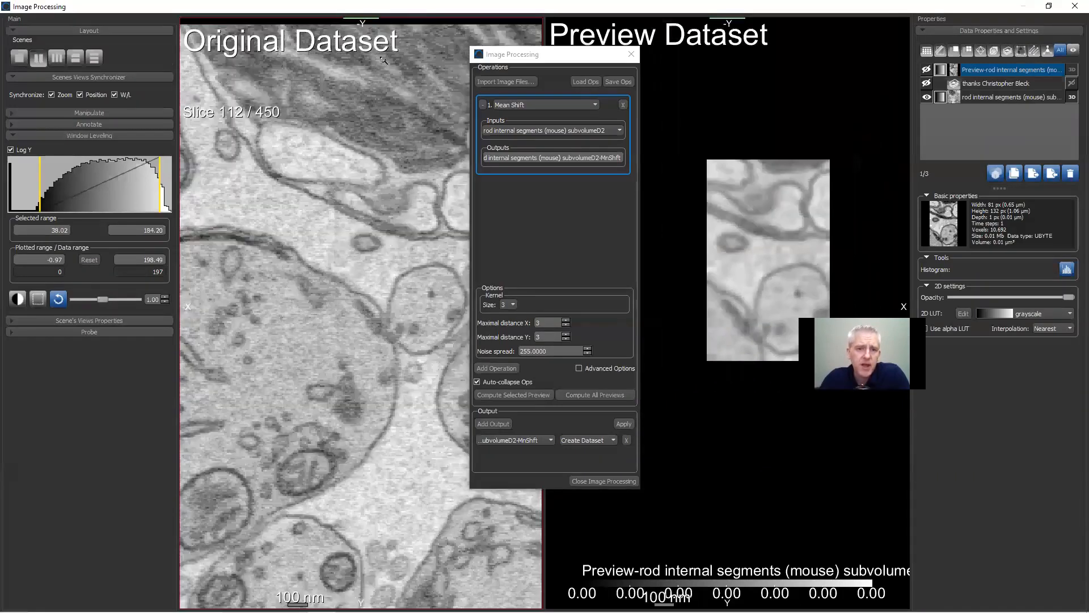
drag(353, 265, 407, 174)
right_drag(398, 297, 377, 248)
middle_drag(374, 262, 367, 278)
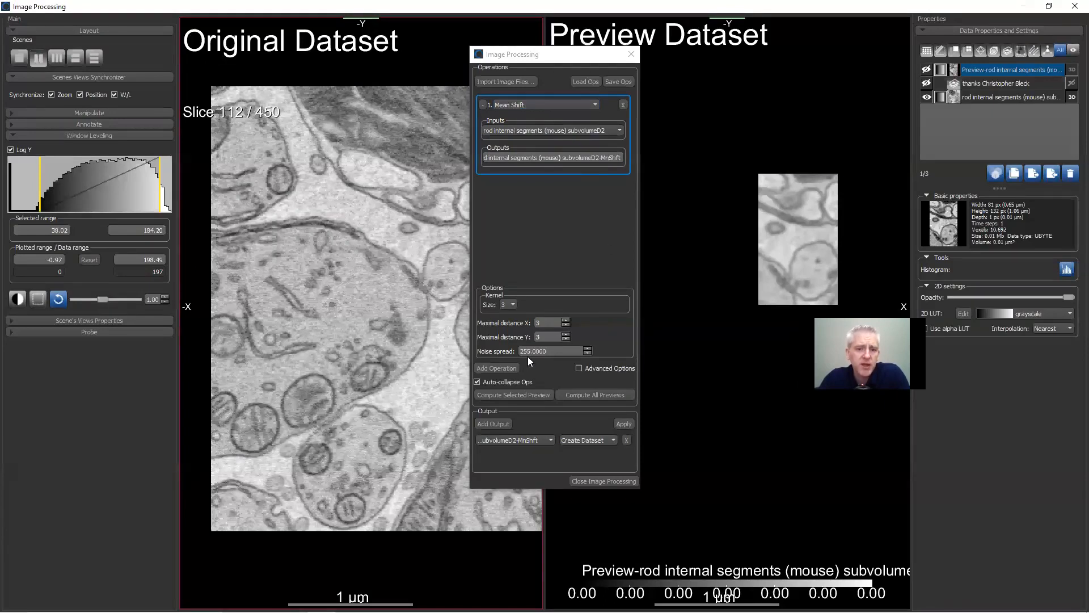
Add a second operation using the Gaussian smoothing filter and set its input to the original subvolumeD2 dataset
click(504, 368)
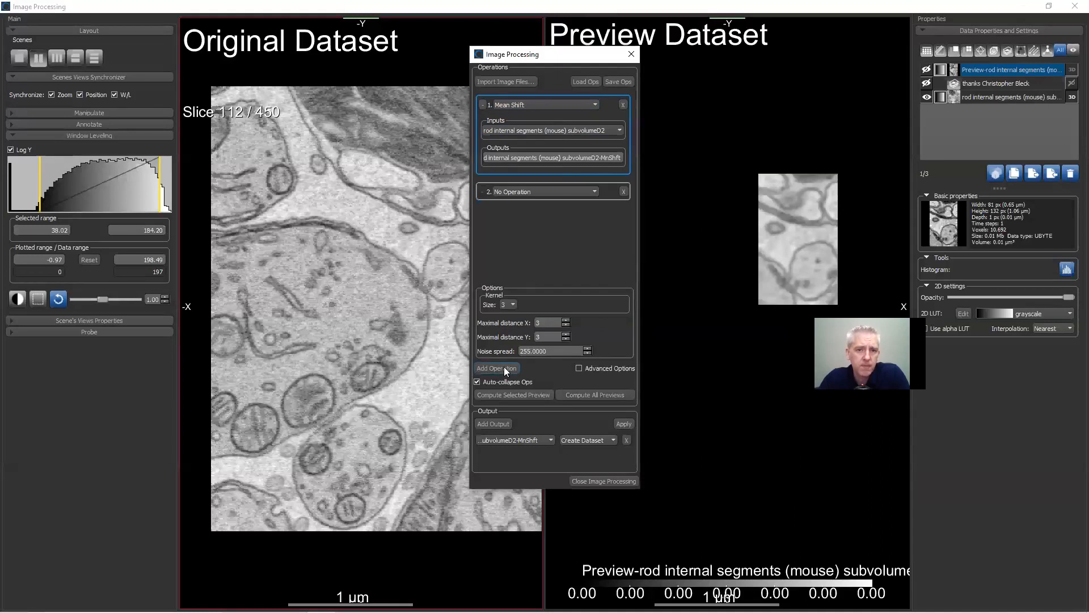
click(561, 196)
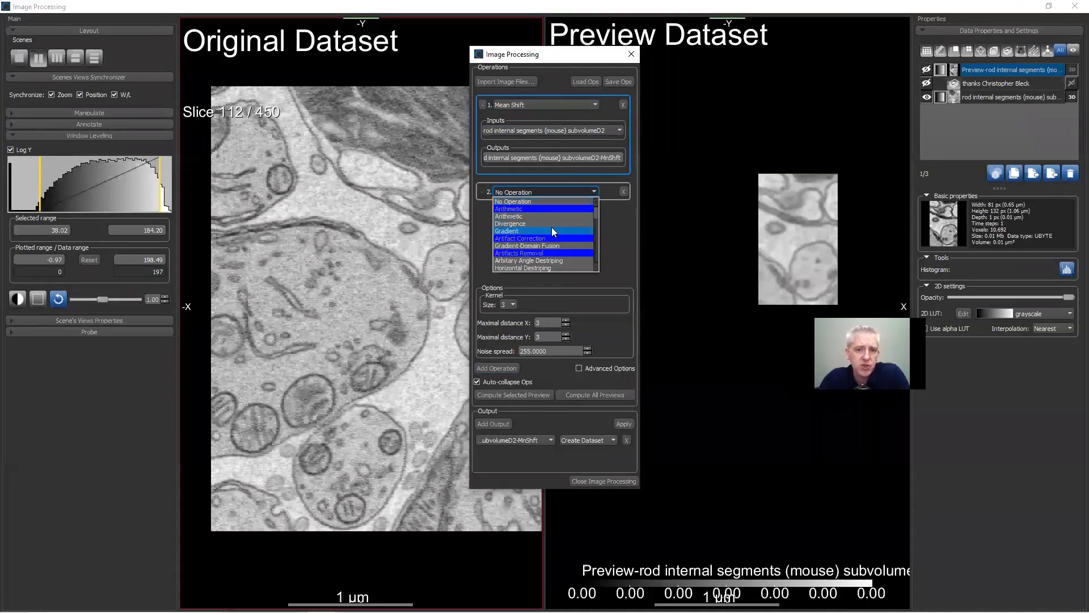
scroll(552, 227, down, 4)
scroll(552, 227, down, 5)
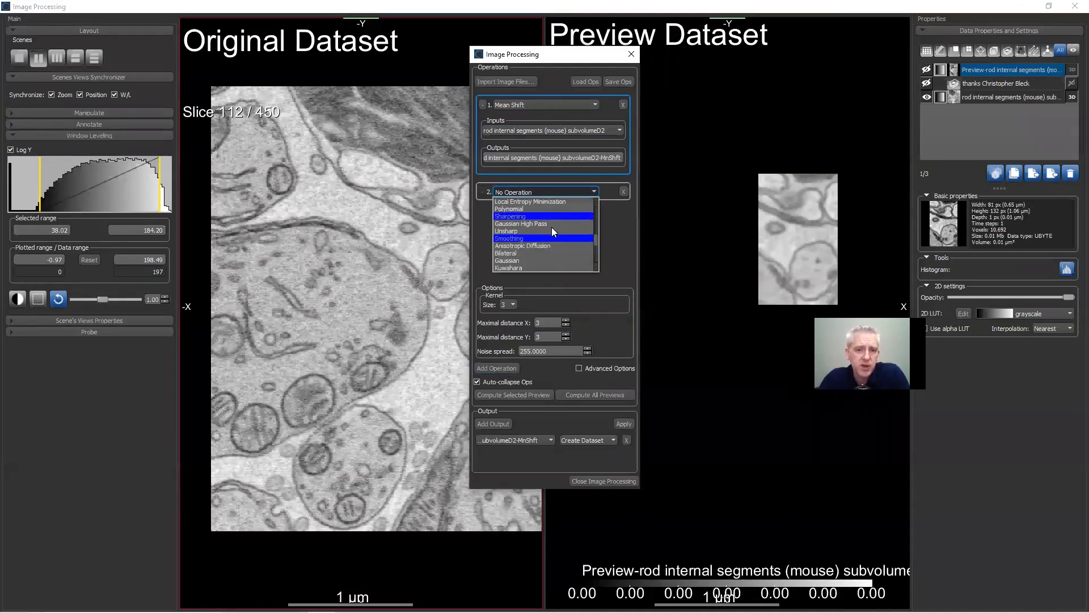
click(516, 238)
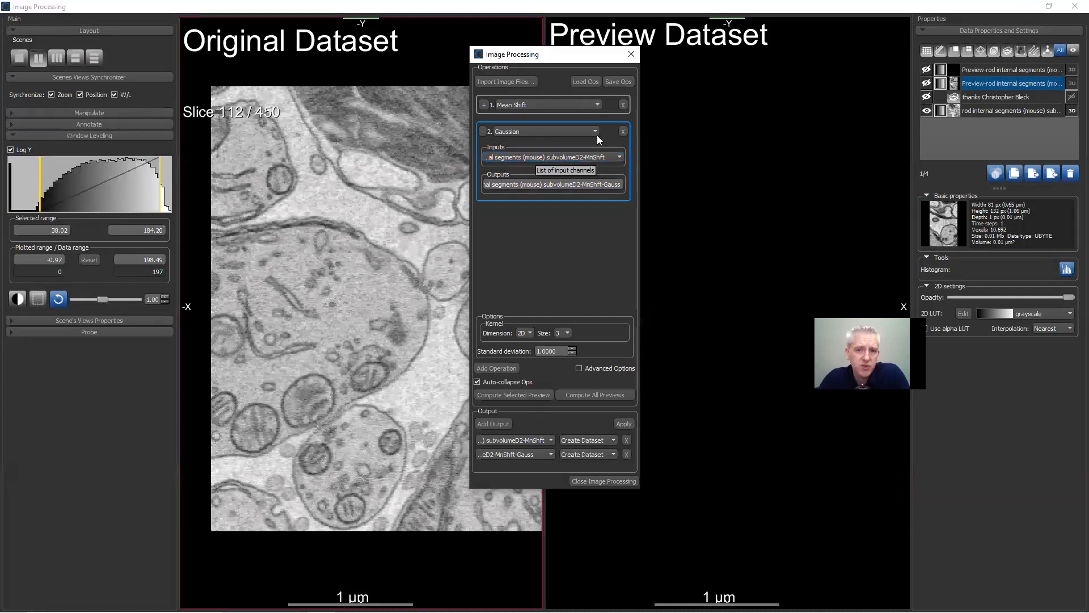
click(610, 105)
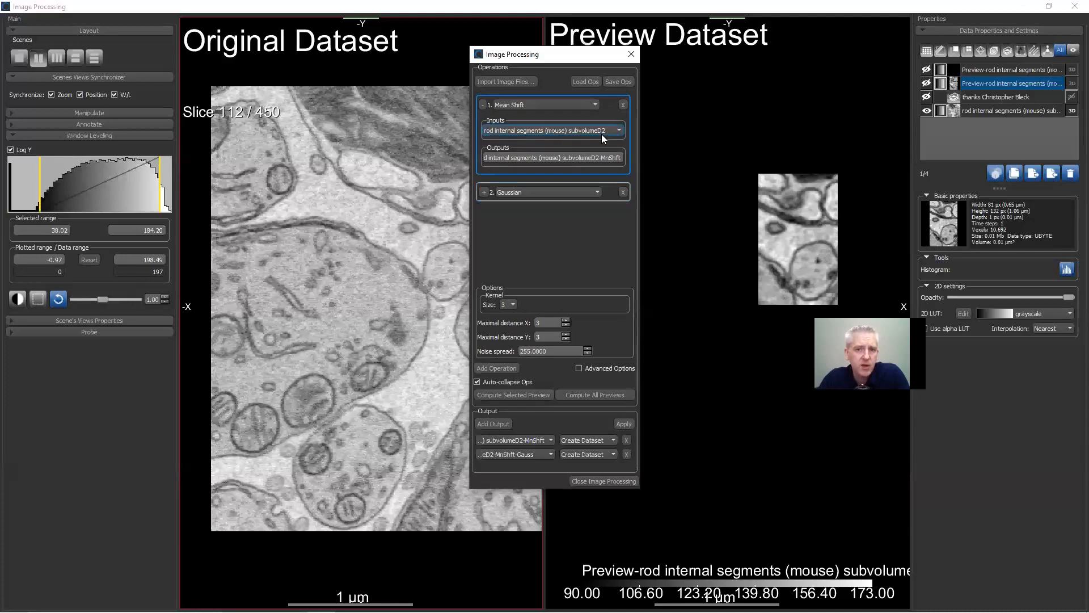
click(611, 190)
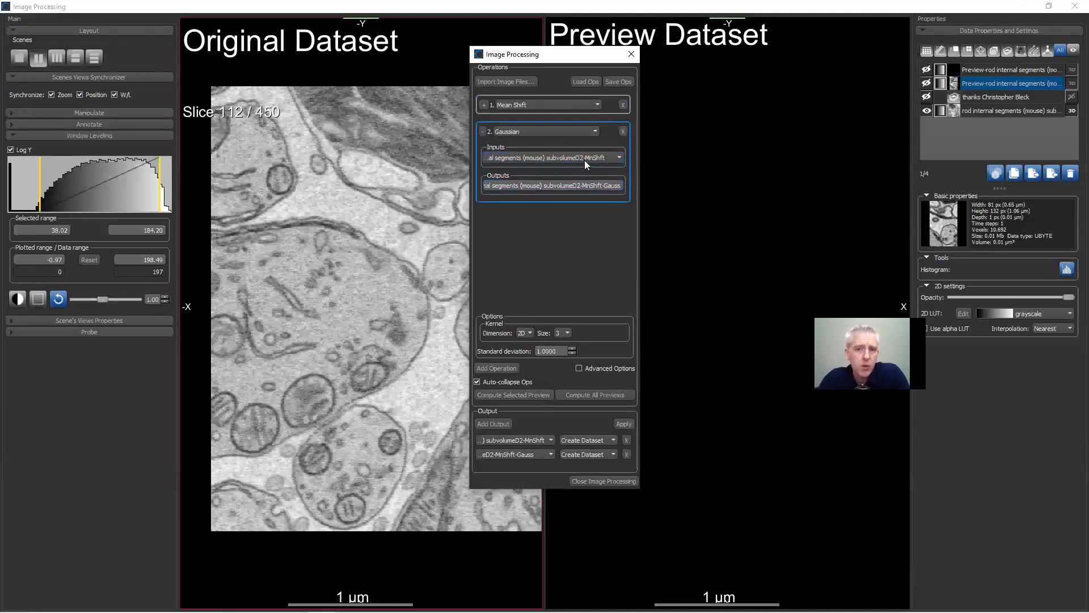
click(585, 159)
click(585, 197)
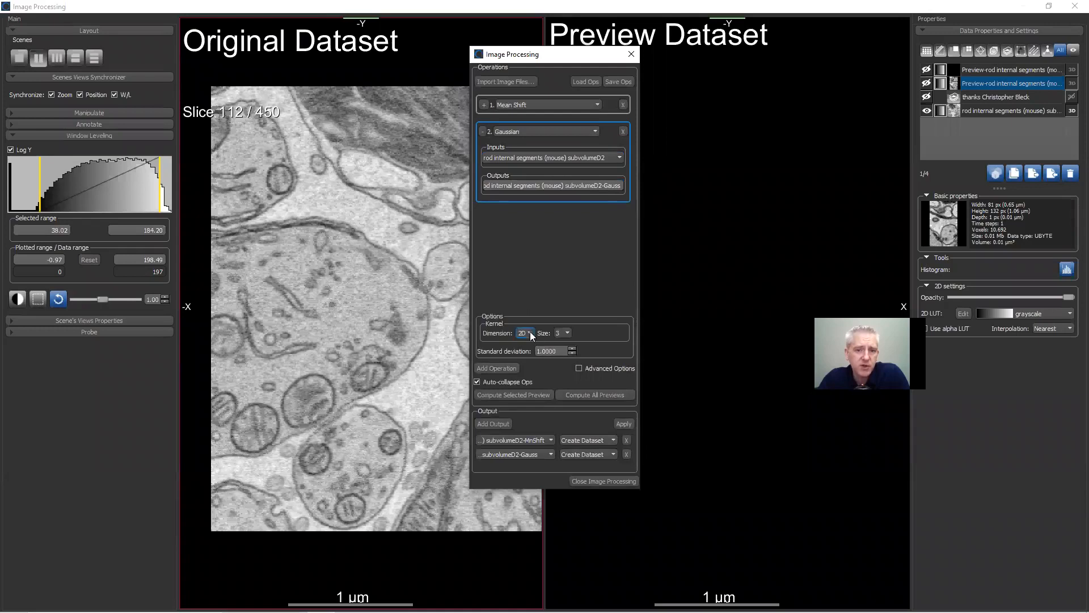
Add a third operation using the Median filter on the original subvolumeD2 dataset and compute all previews
click(503, 367)
click(590, 220)
scroll(551, 275, down, 5)
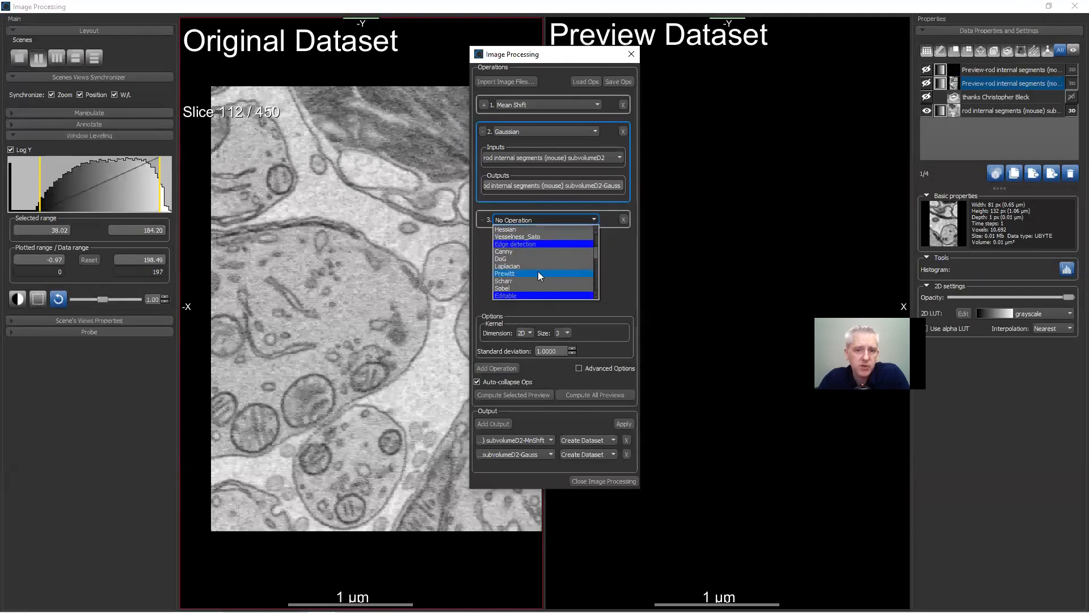
scroll(538, 271, down, 5)
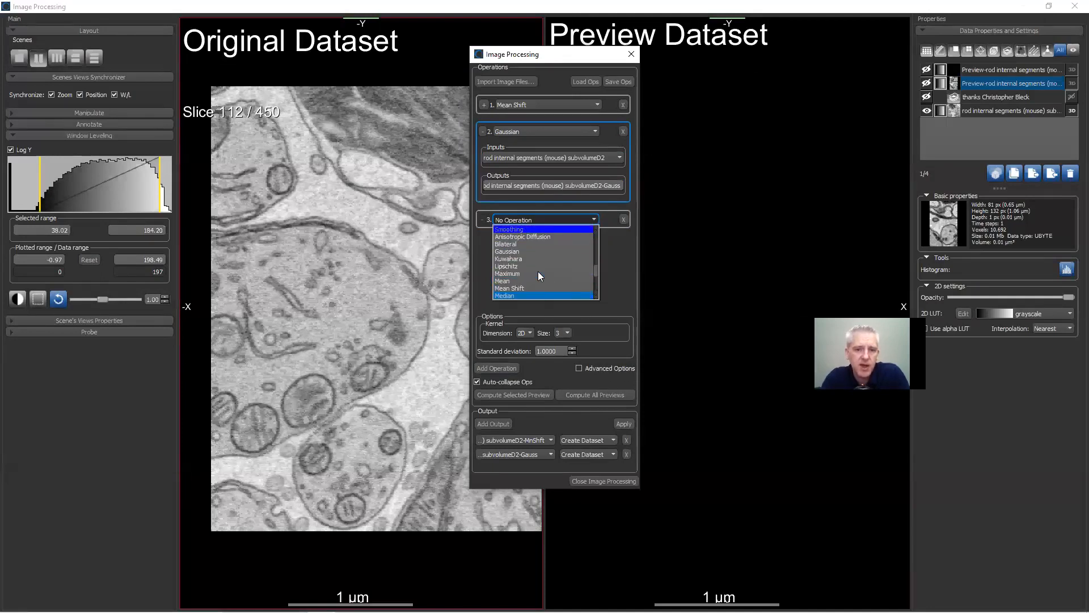
scroll(523, 289, down, 1)
click(514, 295)
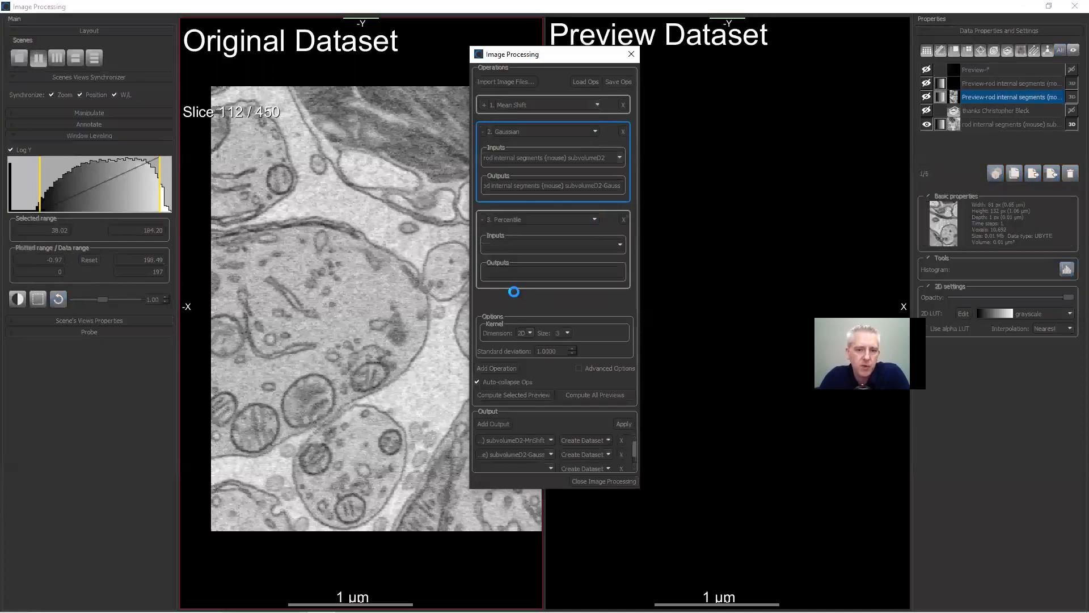
click(524, 160)
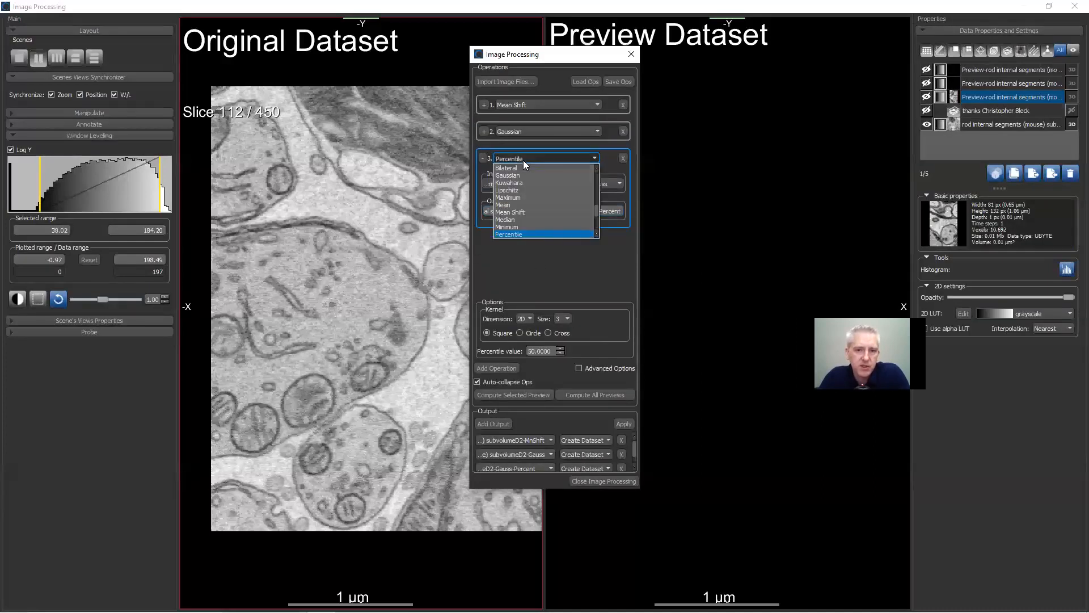
click(505, 219)
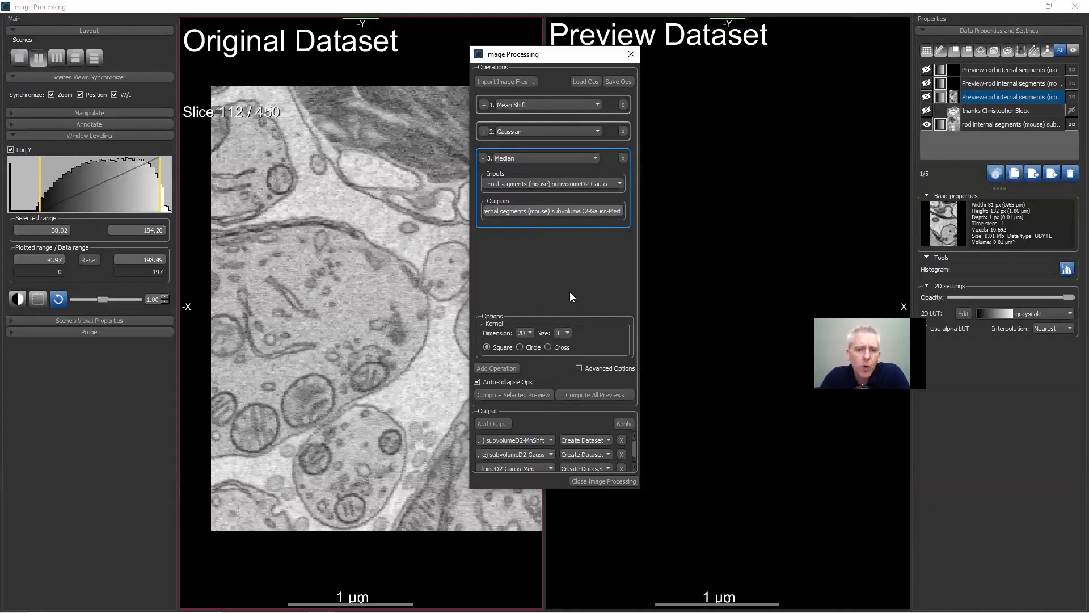
click(553, 183)
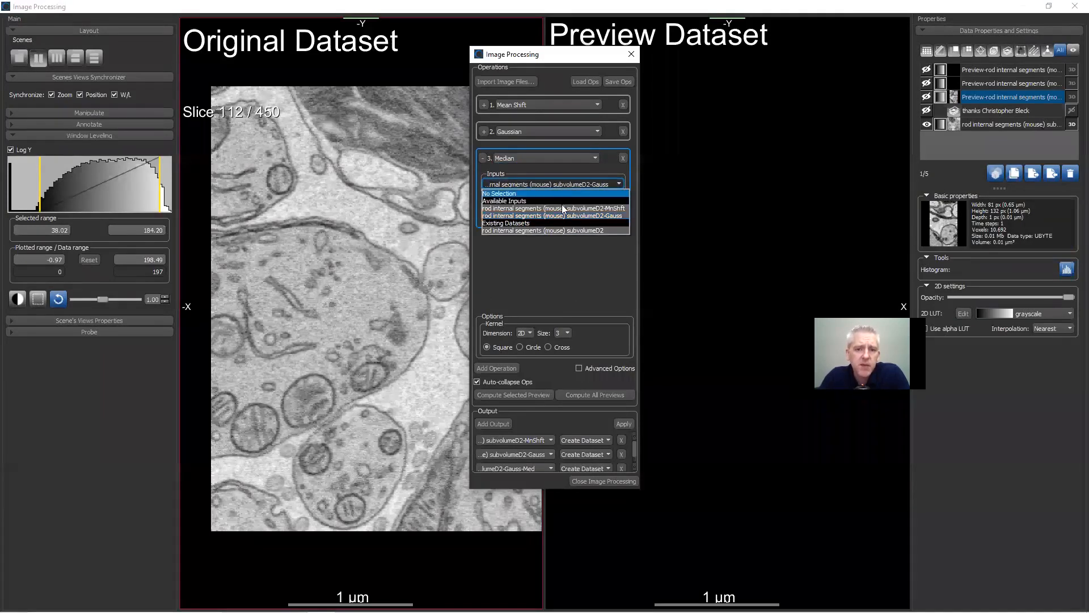
click(565, 229)
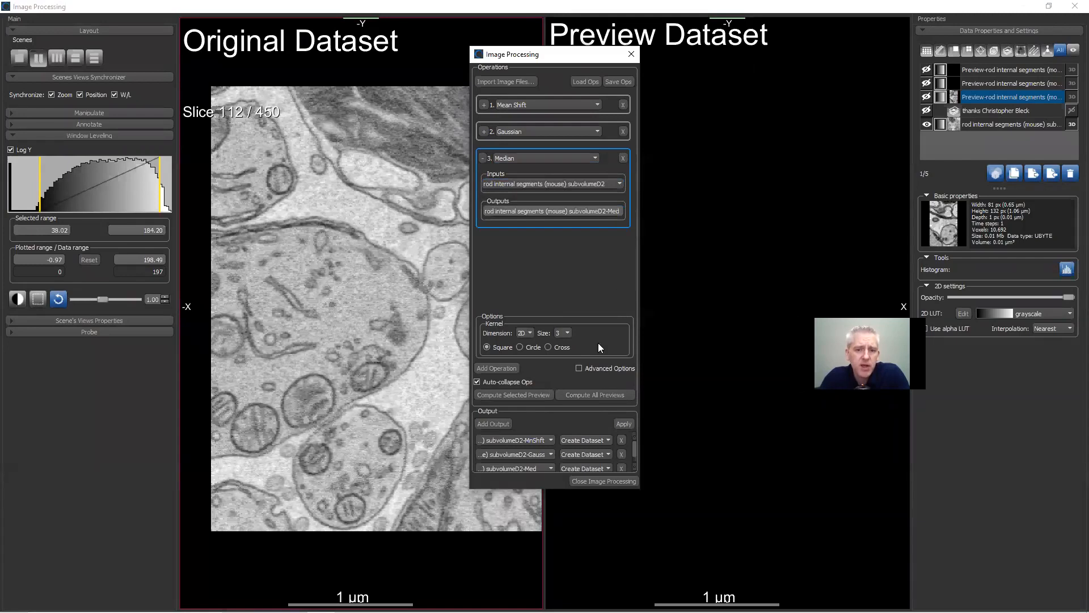
click(573, 396)
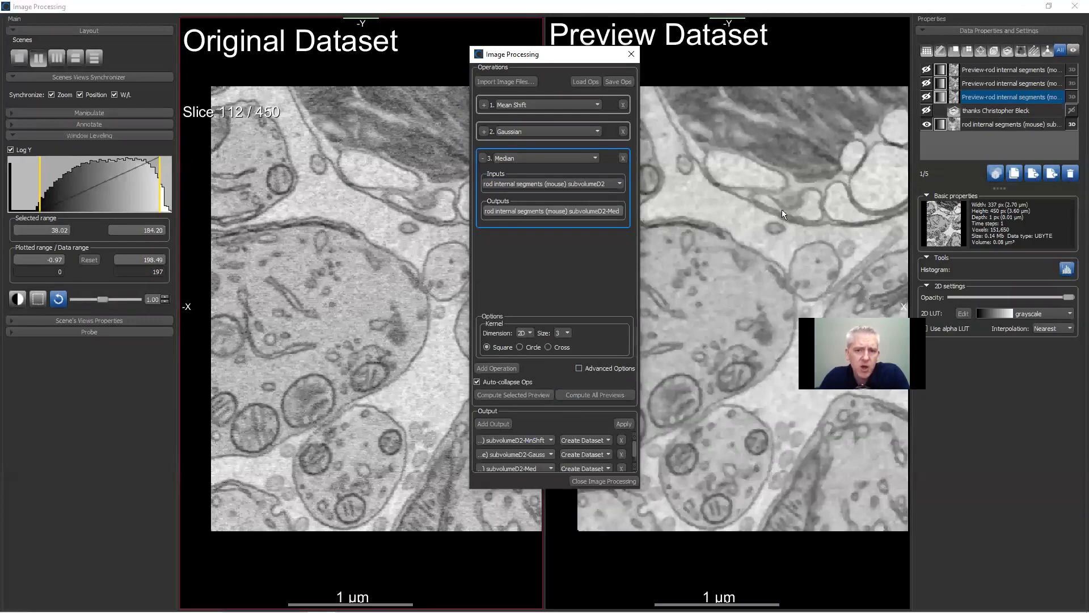
Compare the Mean Shift, Gaussian and Median previews against the original at the membranes
click(609, 132)
click(606, 106)
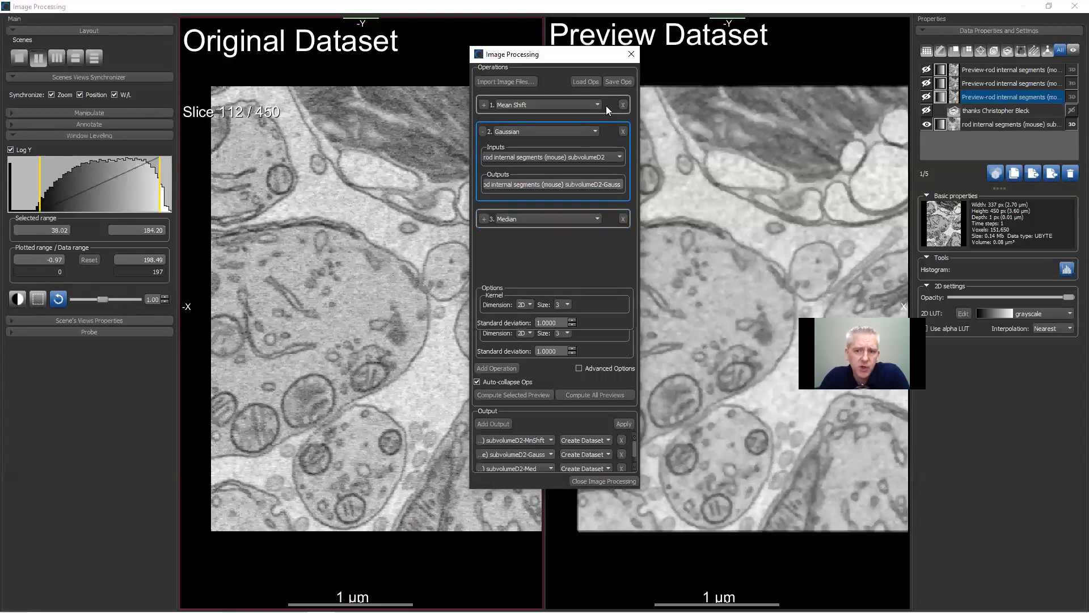
right_drag(345, 191, 417, 595)
click(613, 194)
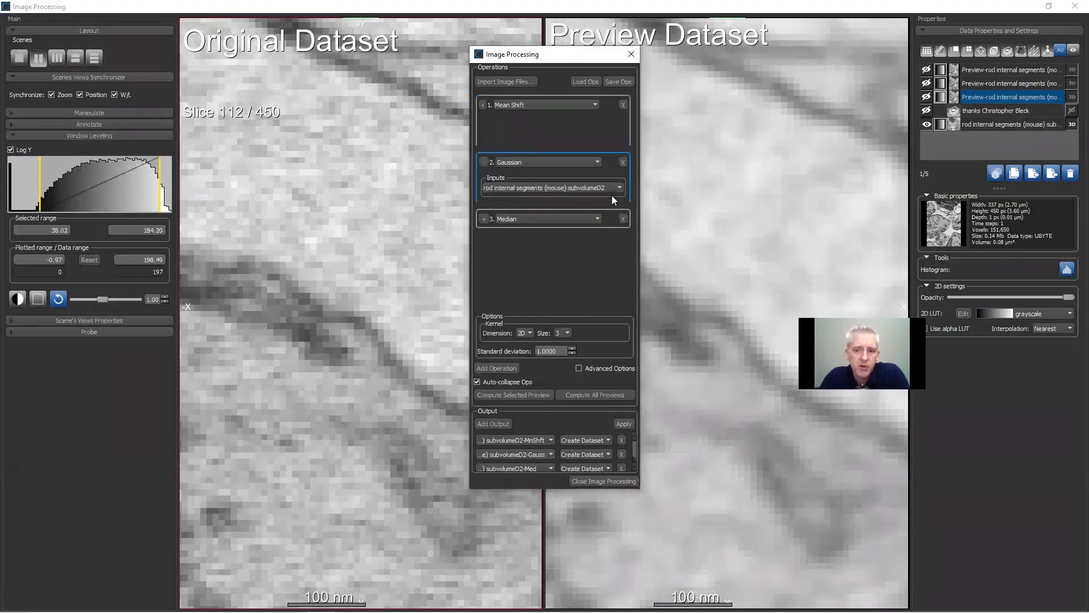
click(610, 219)
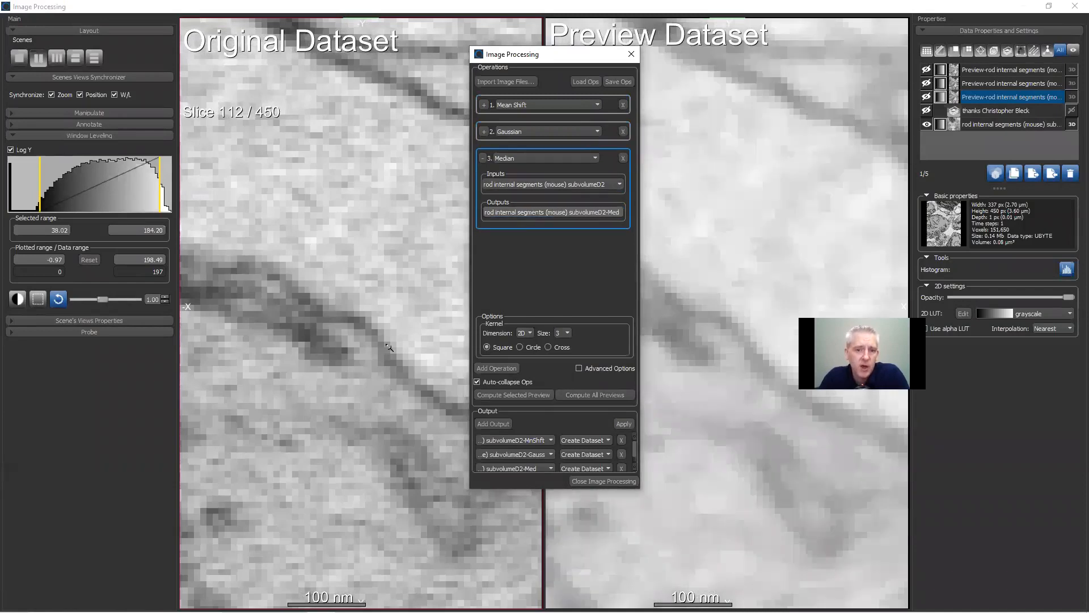
right_drag(359, 392, 352, 164)
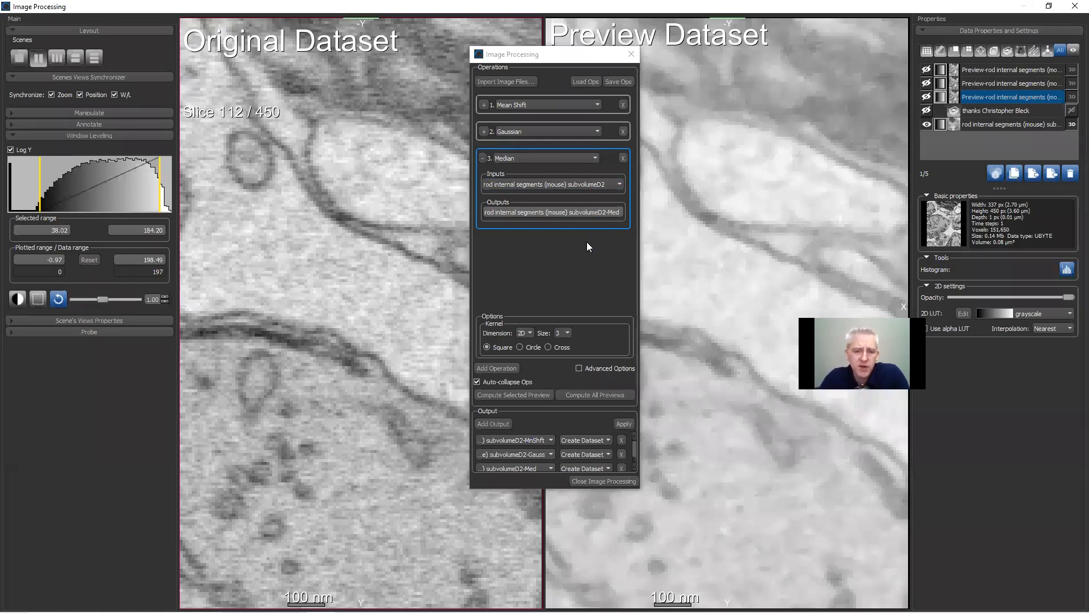
Remove the Median and Gaussian operations and change the remaining operation to the Sobel edge detection filter
click(623, 160)
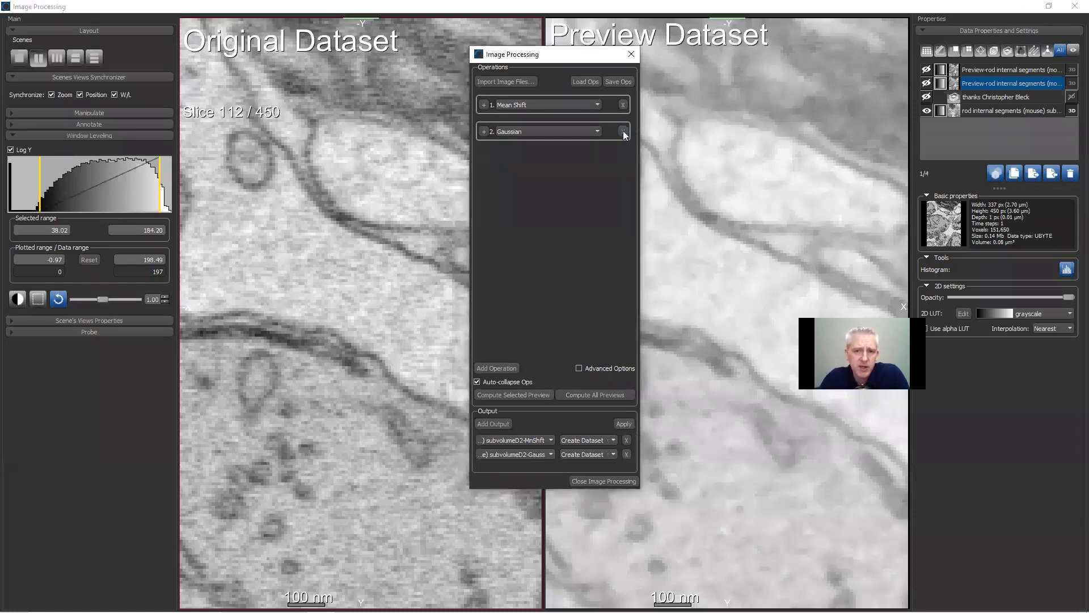
click(623, 131)
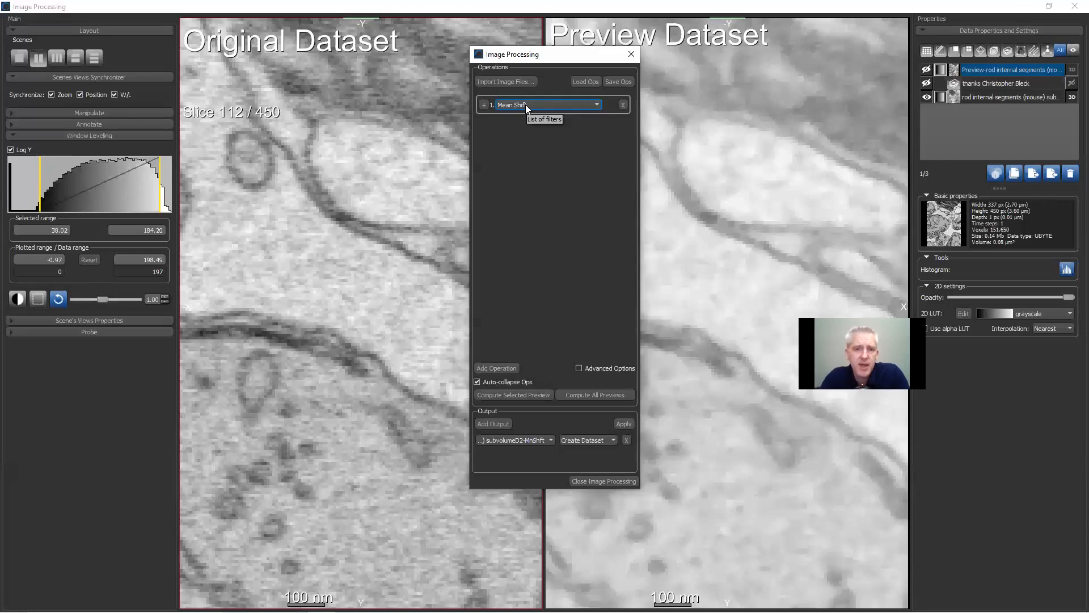
click(525, 106)
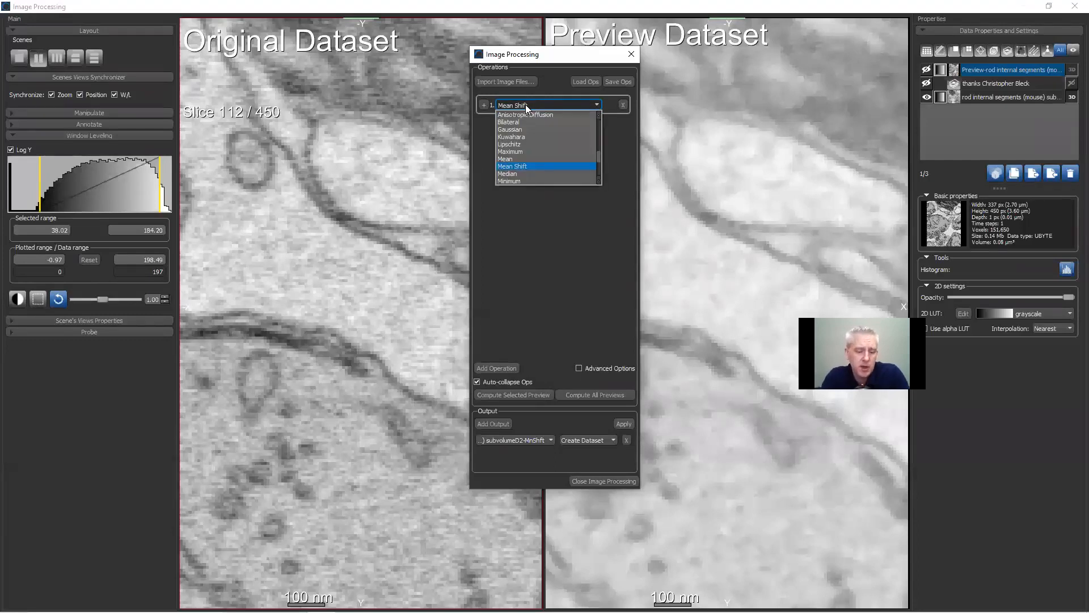
scroll(527, 106, up, 4)
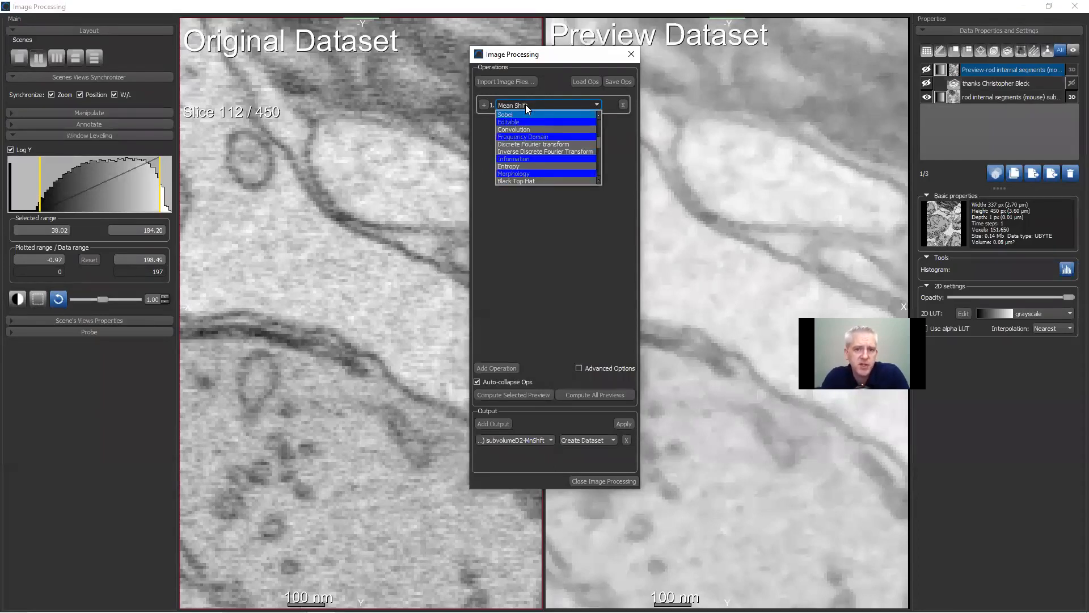
click(517, 114)
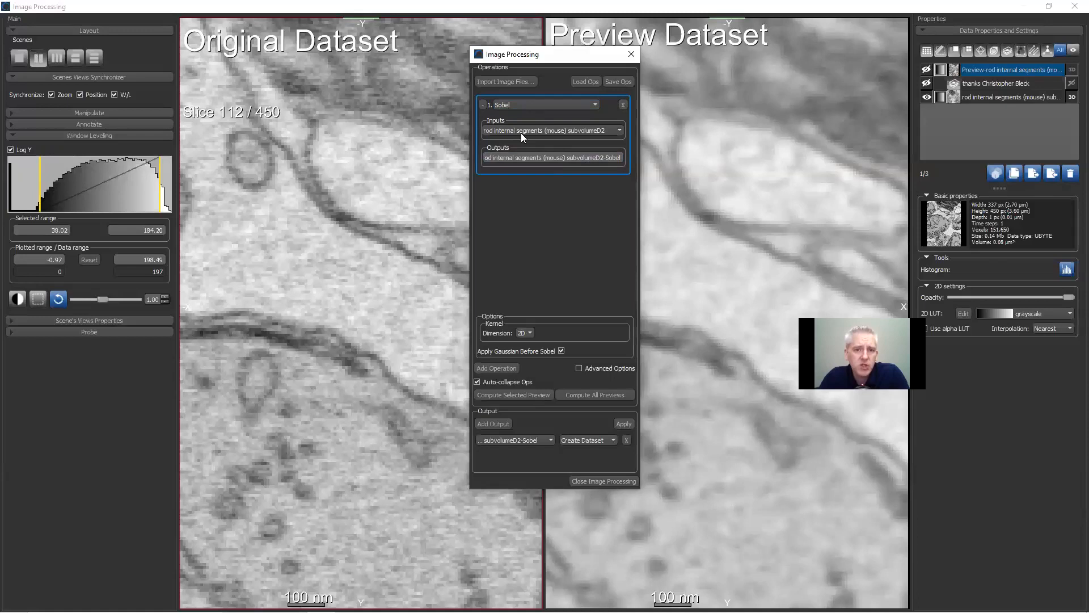
click(528, 105)
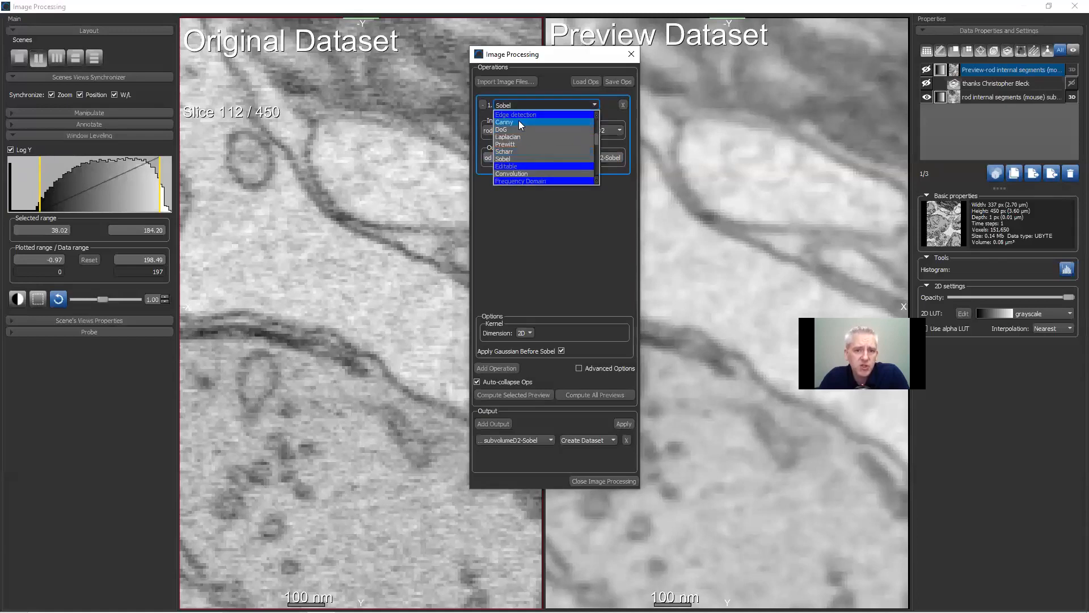
click(529, 100)
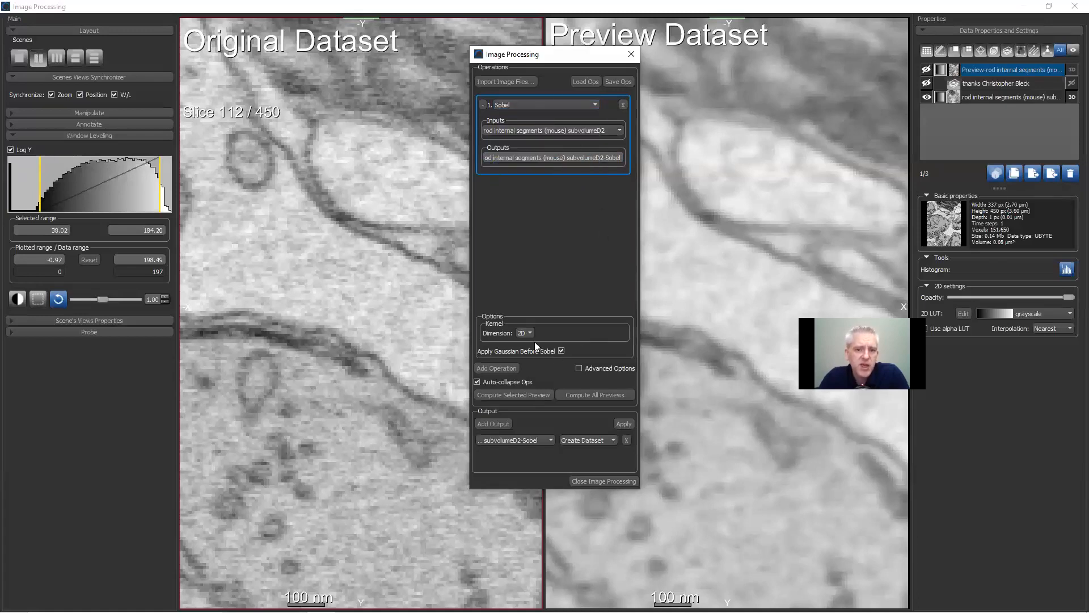
Compute the Sobel preview and, with window levelling unsynchronized, adjust the preview's range to about -4.29 to 18.78
click(516, 395)
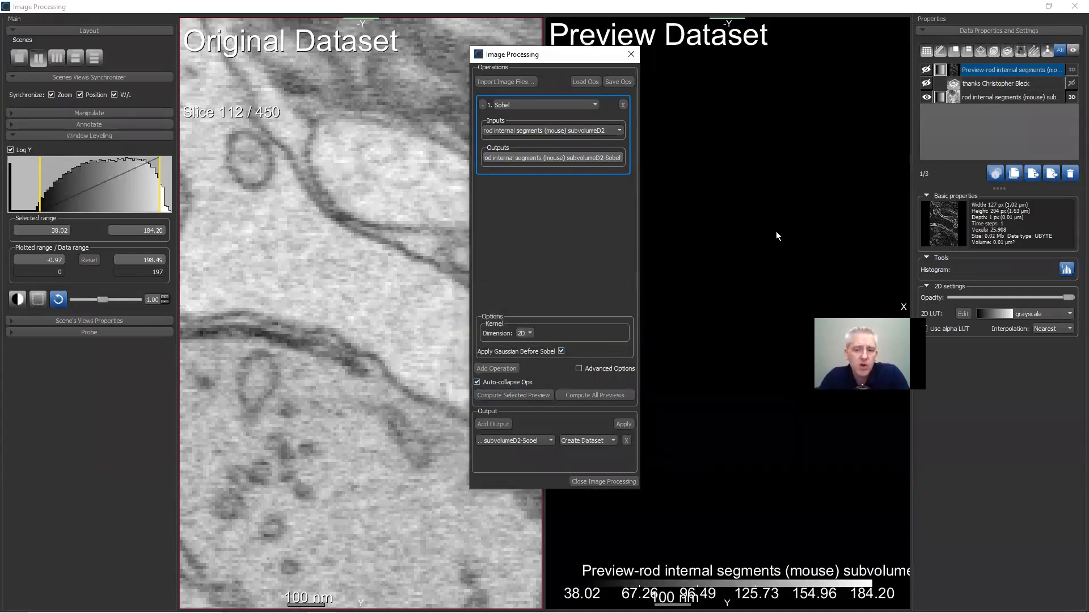
click(115, 95)
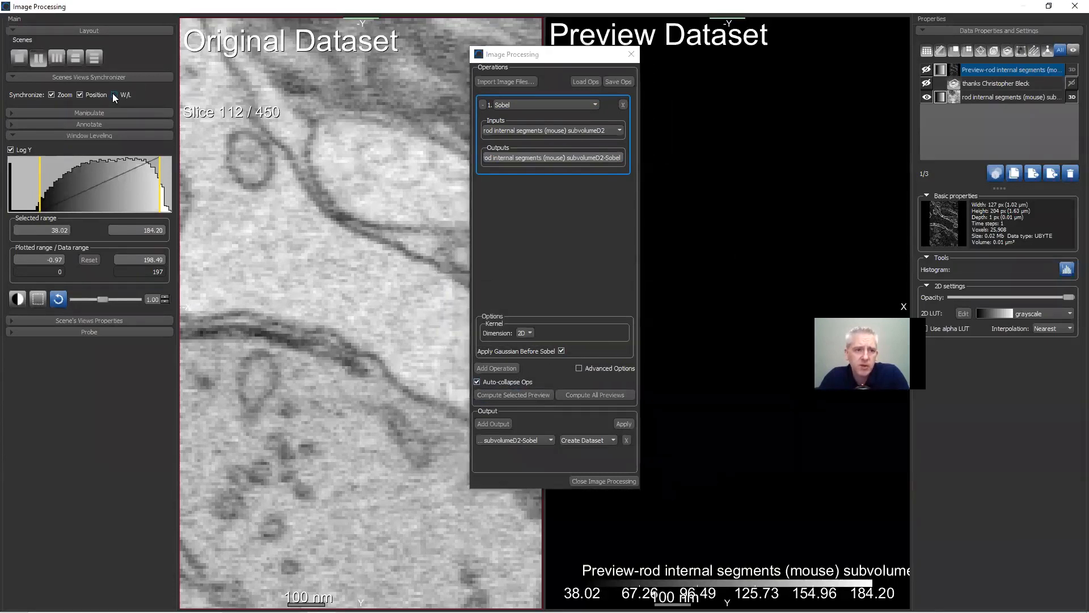
drag(718, 447, 696, 293)
right_drag(366, 357, 310, 86)
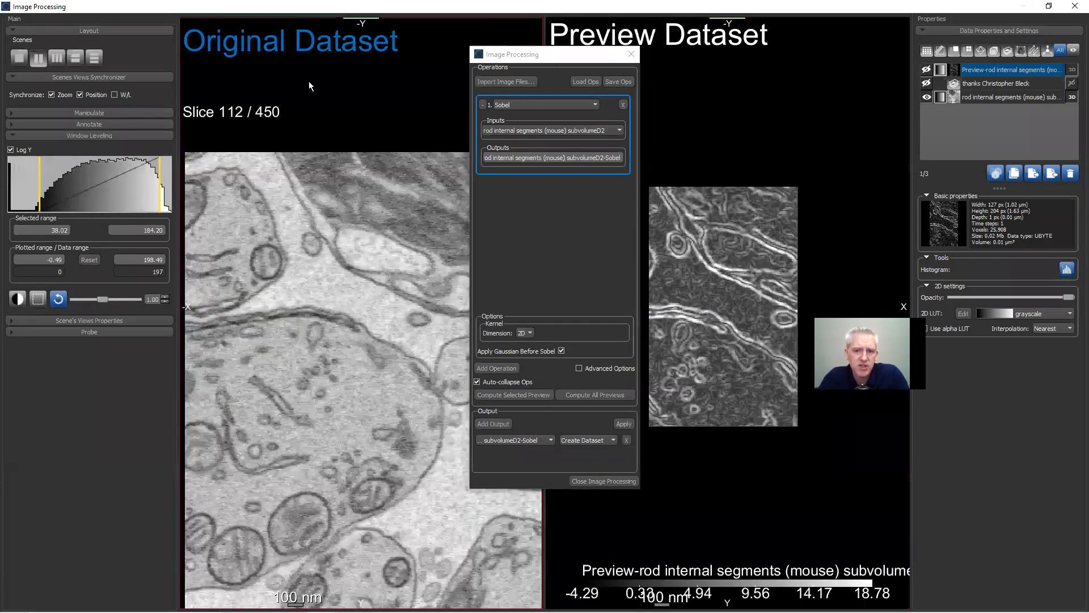
right_drag(751, 352, 793, 609)
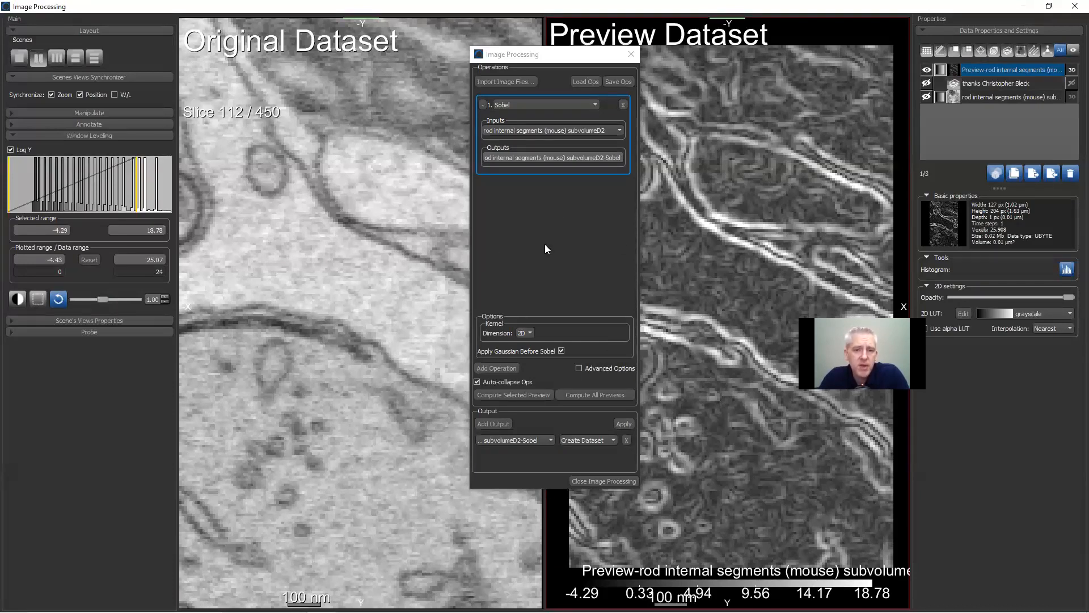
Change the Sobel operation to a Gaussian filter with a kernel size of 5
click(565, 105)
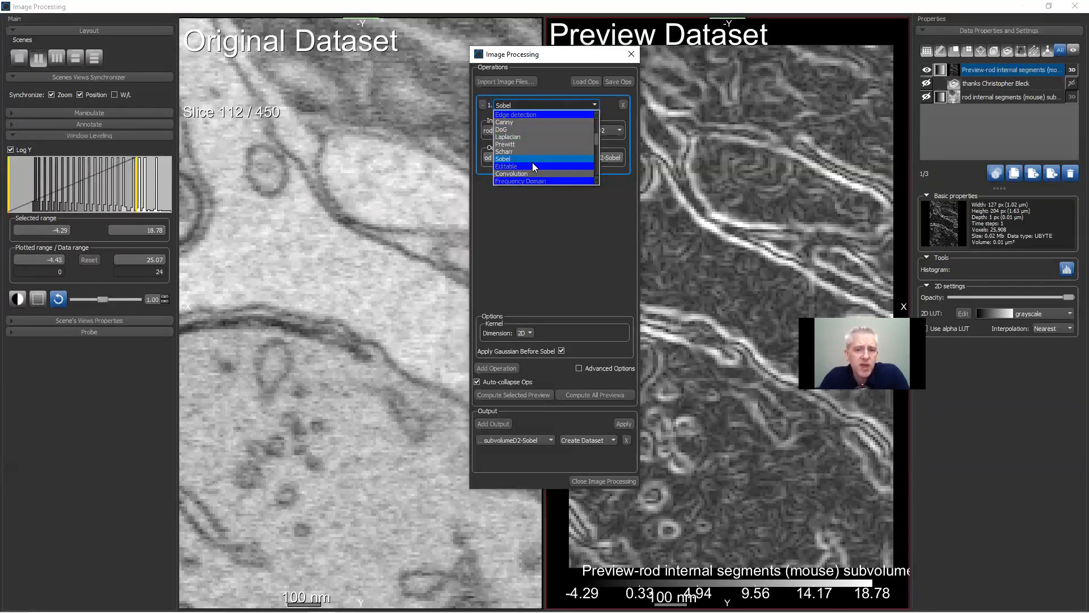
scroll(532, 162, down, 4)
scroll(532, 164, down, 4)
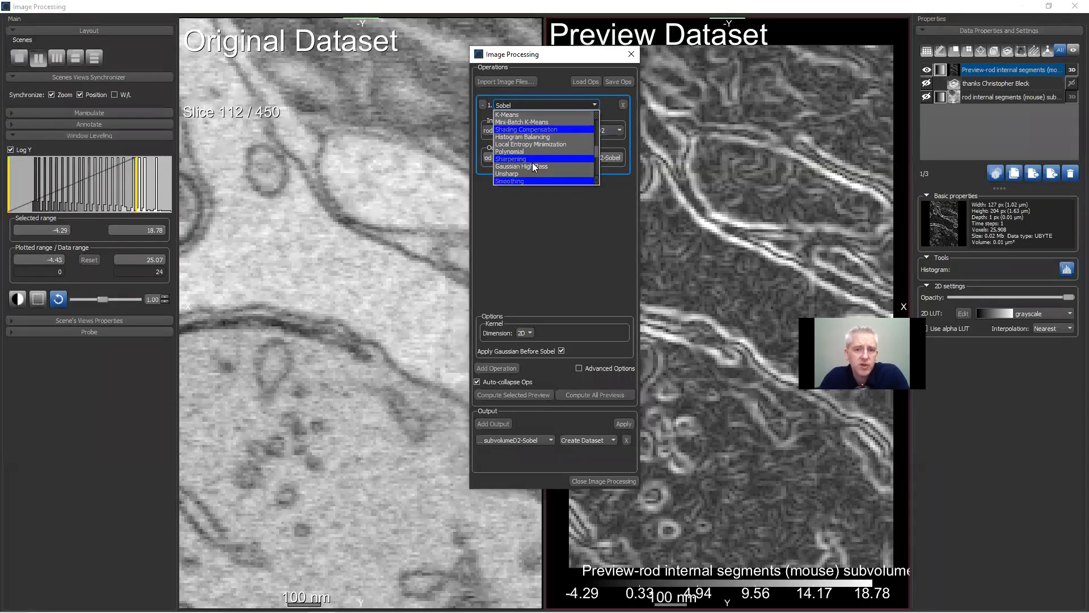
click(520, 160)
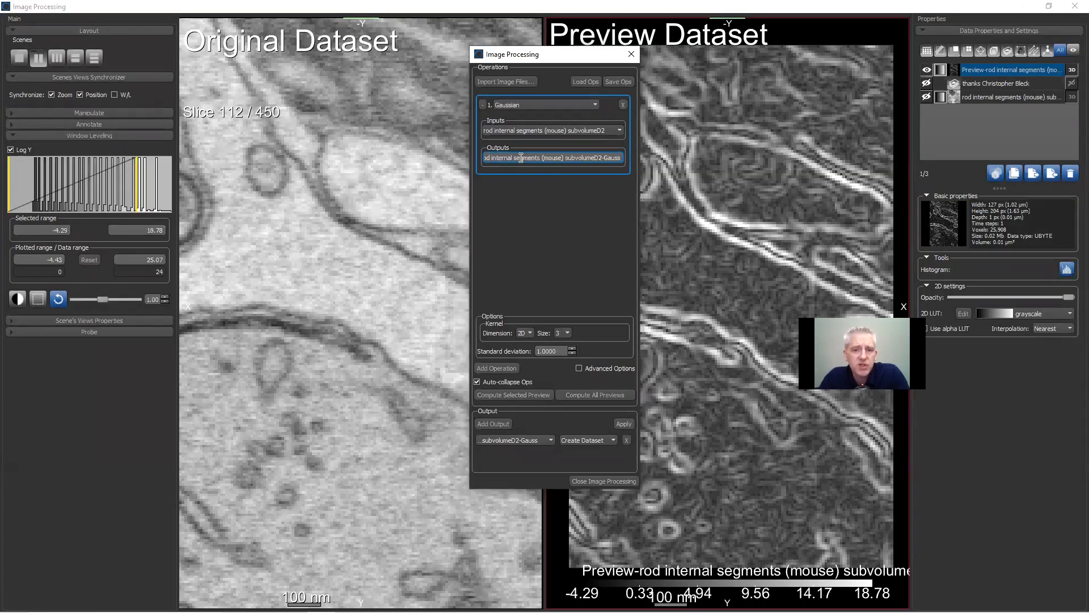
click(562, 332)
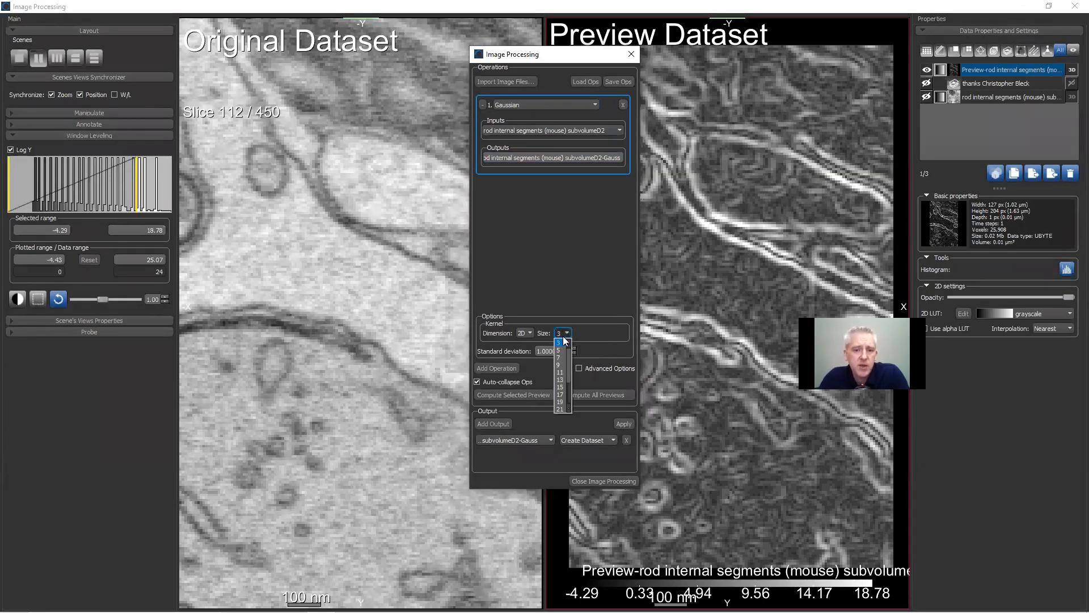
click(561, 351)
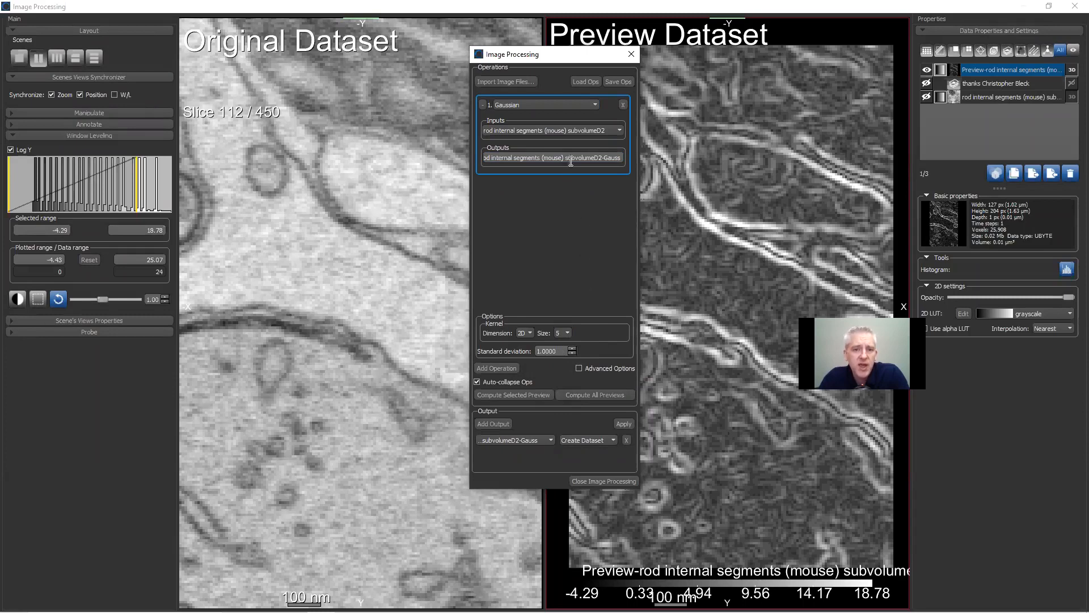
Add a second operation applying Sobel to the Gaussian result and compute all previews
click(490, 368)
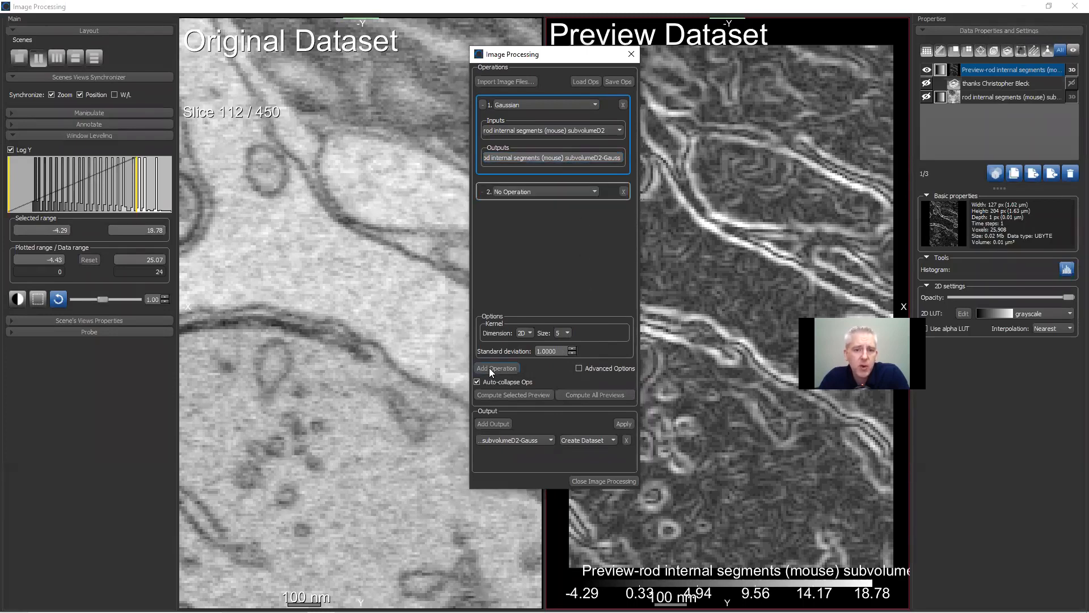
click(564, 193)
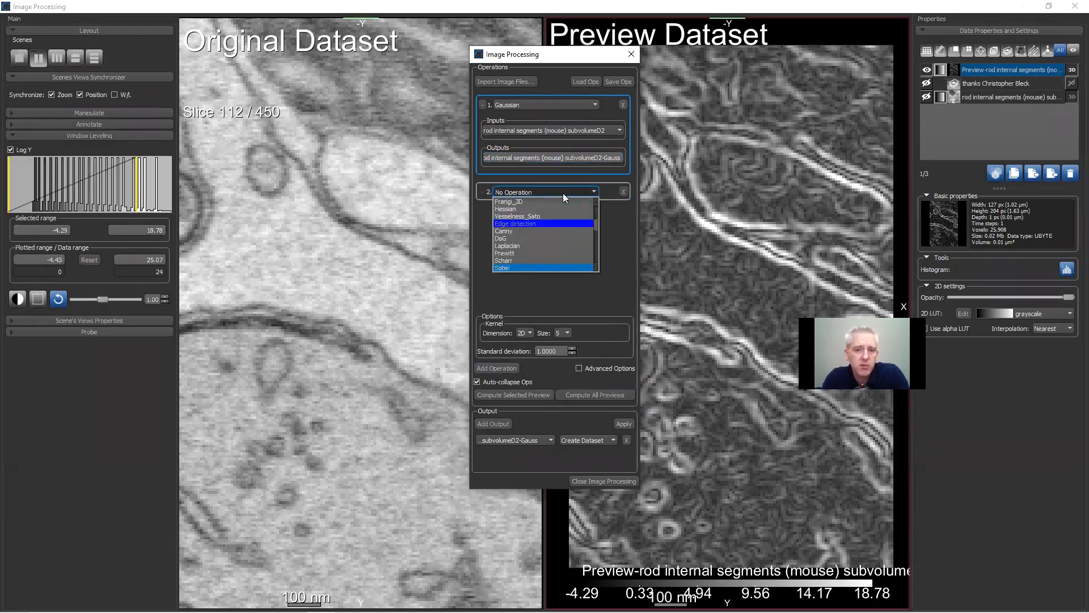
key(Return)
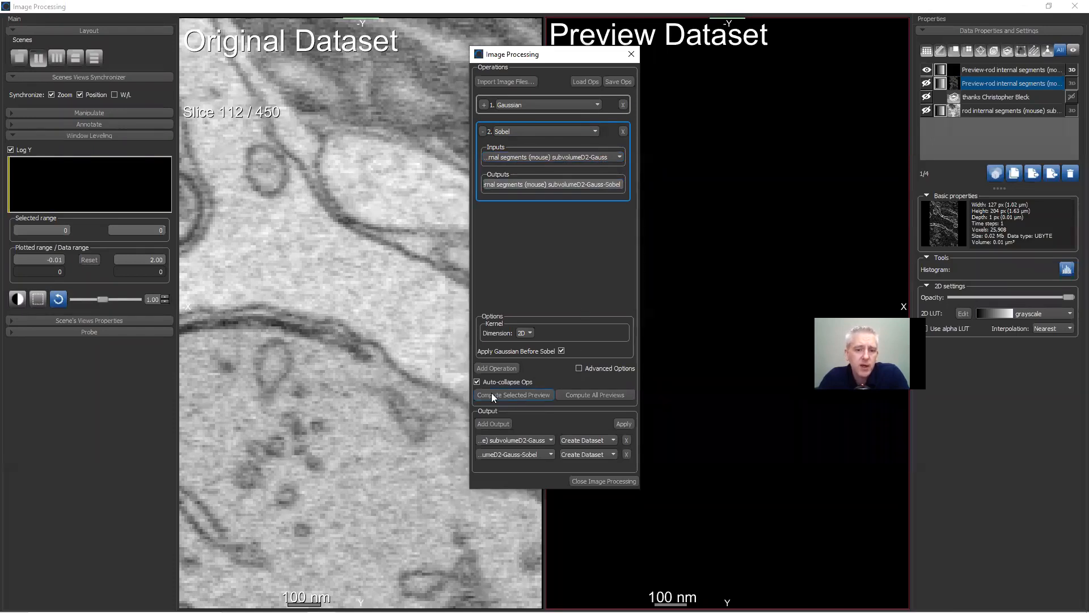
click(582, 396)
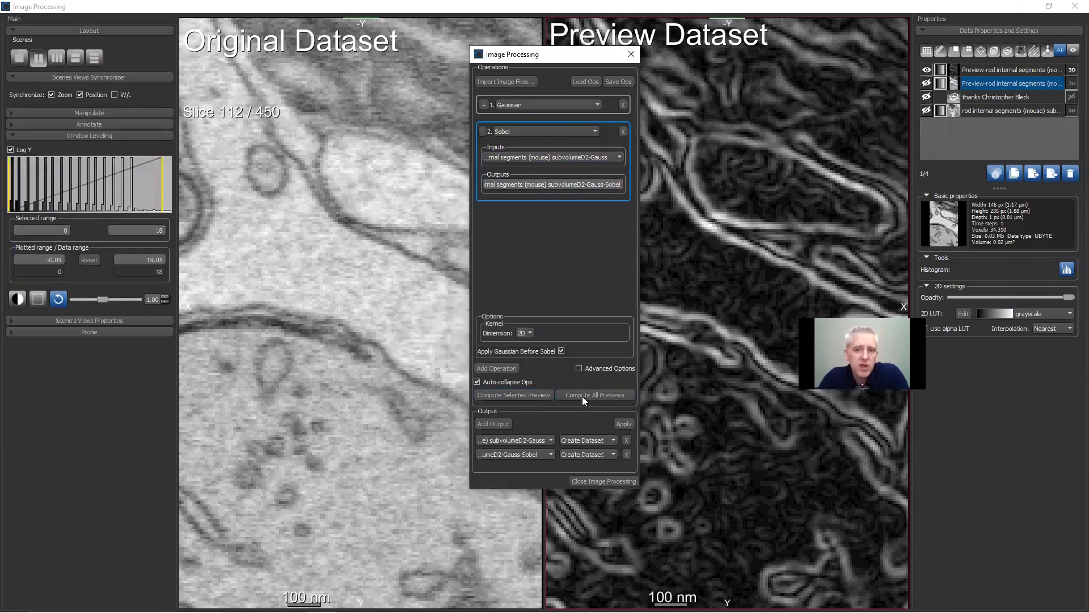
Set the Gaussian preview's window level range to about 102.89 to 169.62, then compare it with the Sobel preview
click(609, 104)
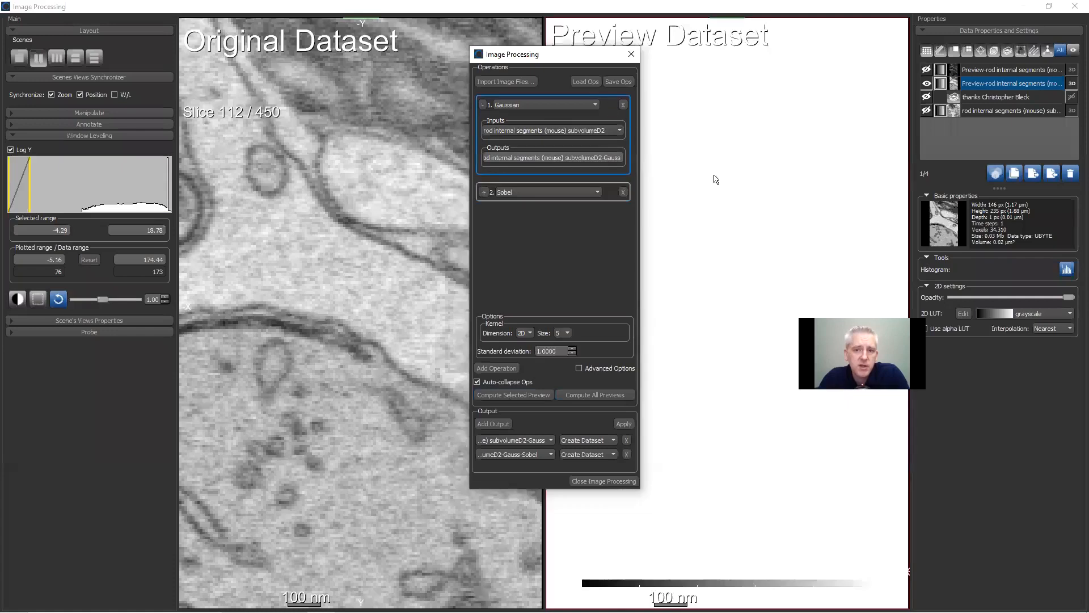
right_drag(770, 500, 756, 504)
right_drag(755, 147, 833, 594)
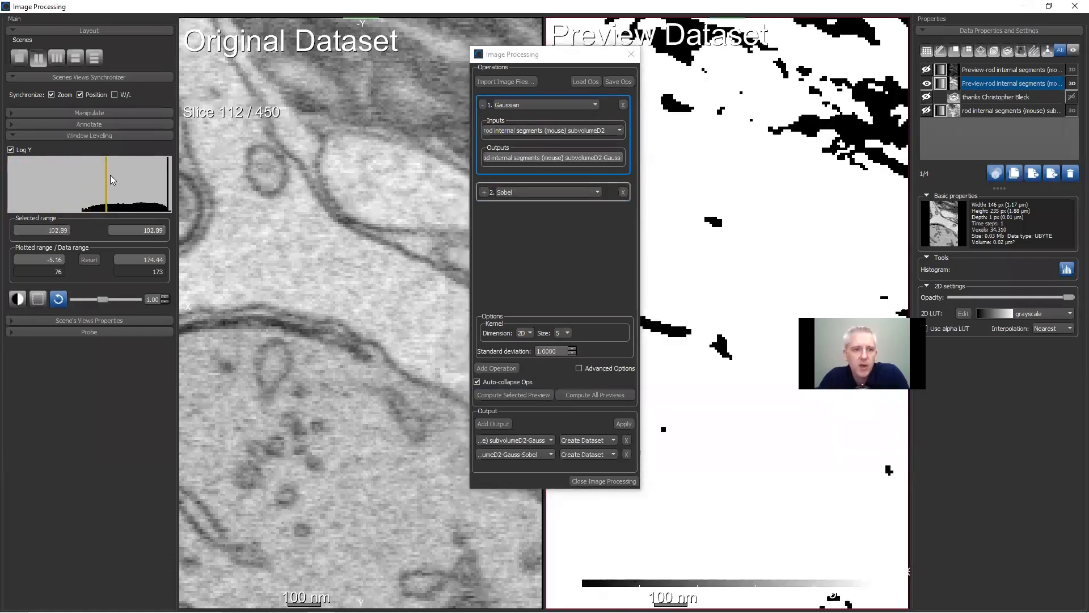
drag(106, 196, 157, 189)
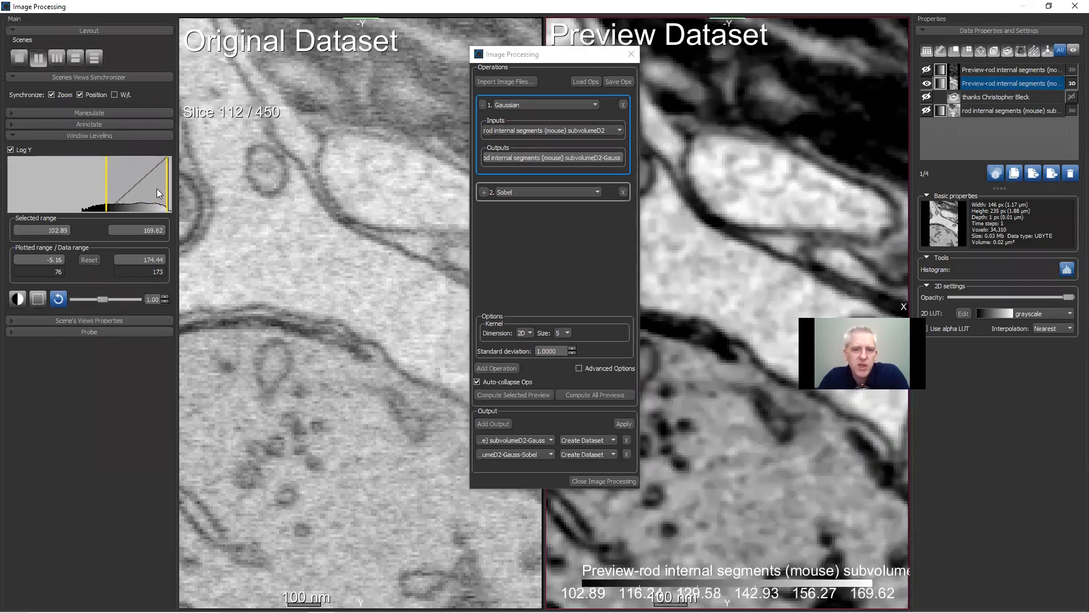
click(612, 192)
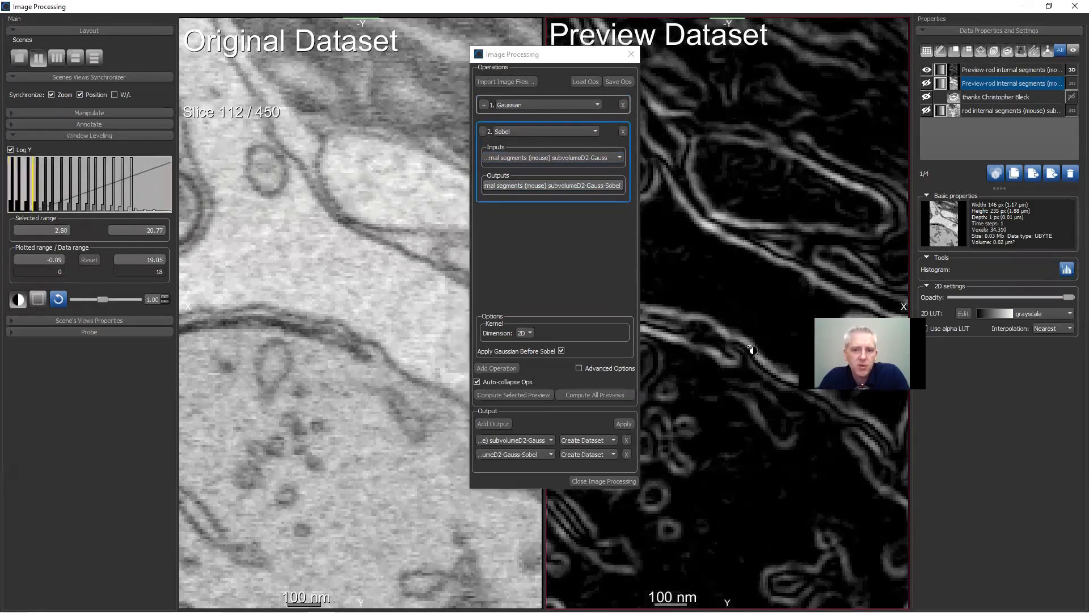
scroll(712, 281, down, 1)
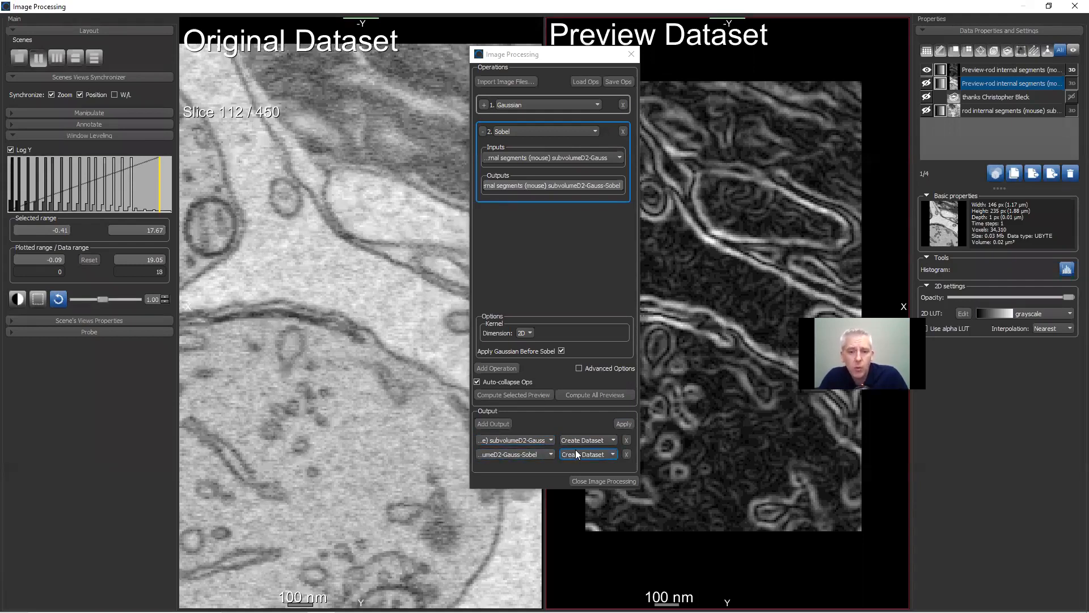
Remove the Gaussian result from the outputs, keeping only the Gauss-Sobel output with Create Dataset as its destination
click(627, 440)
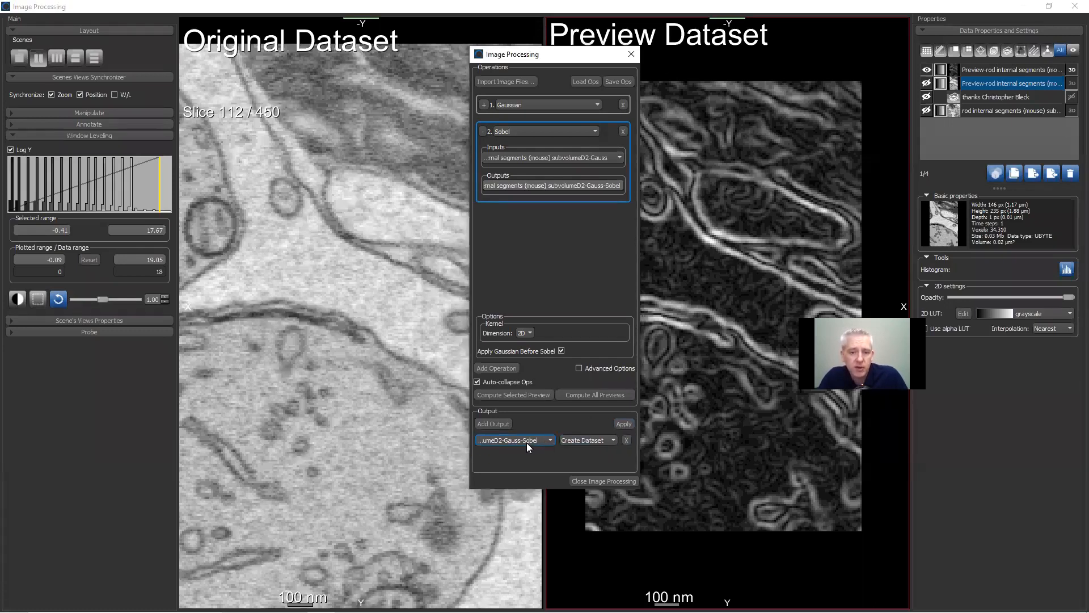
click(606, 443)
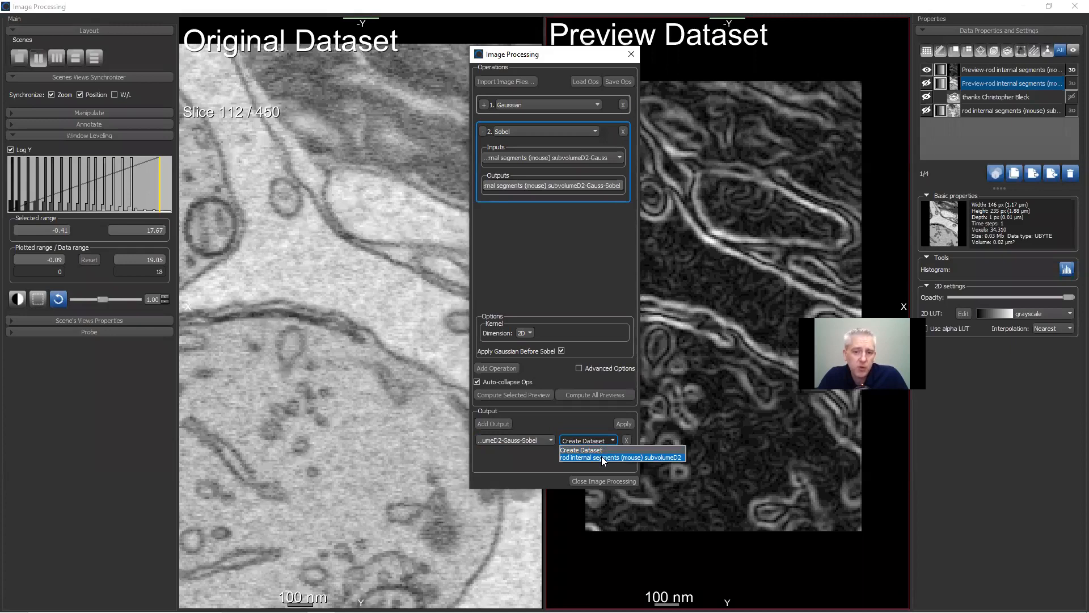
click(593, 427)
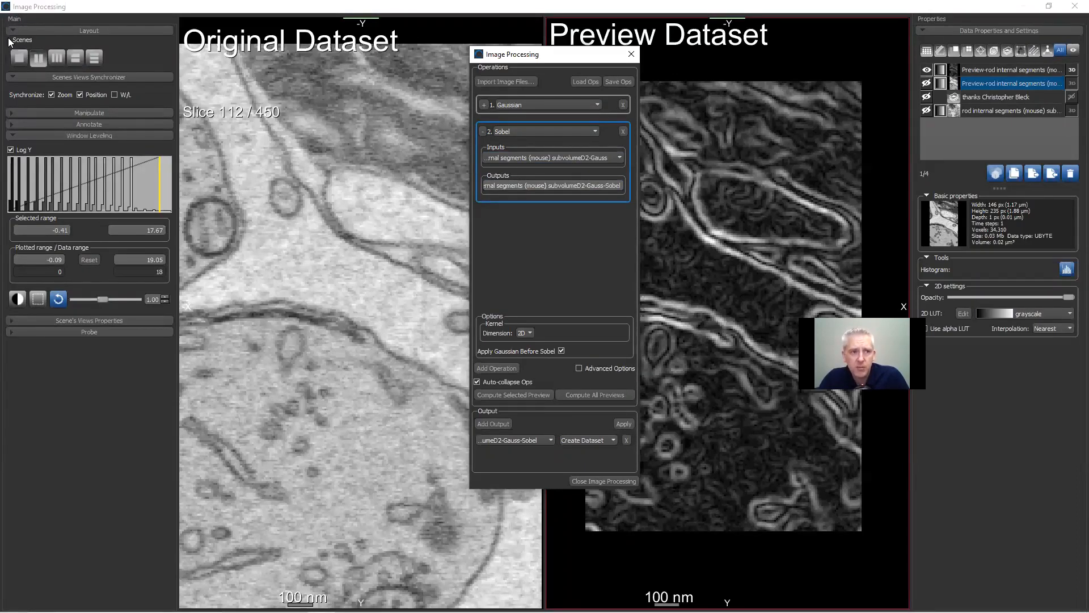
Import the Attribution overlay and the dataset from neocortex serial section SEM.ORSObject in the Downloads folder
click(519, 81)
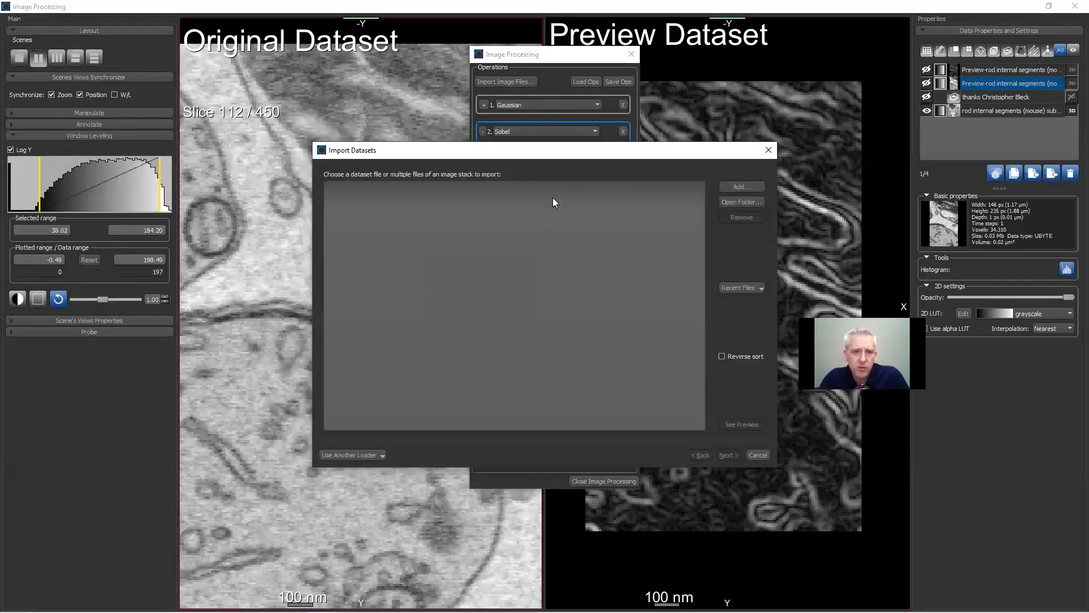
click(768, 150)
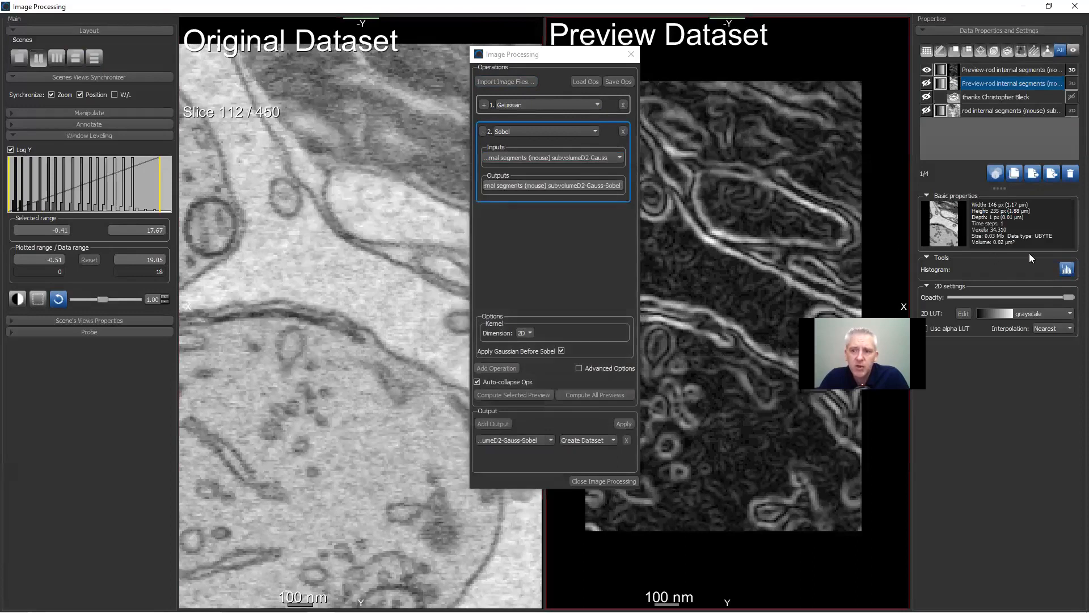
click(1053, 173)
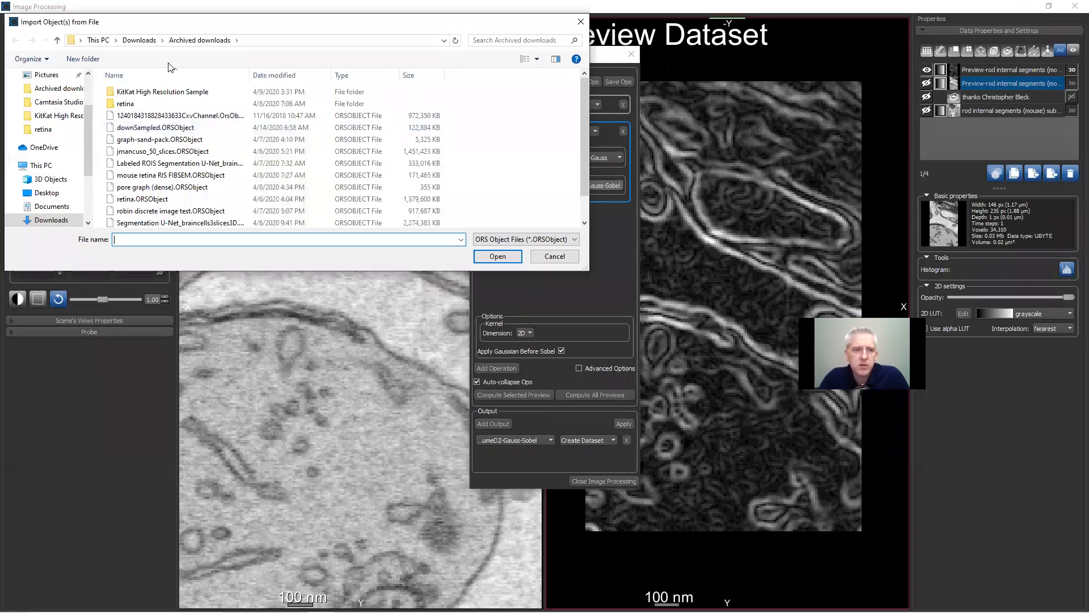
click(148, 41)
click(151, 109)
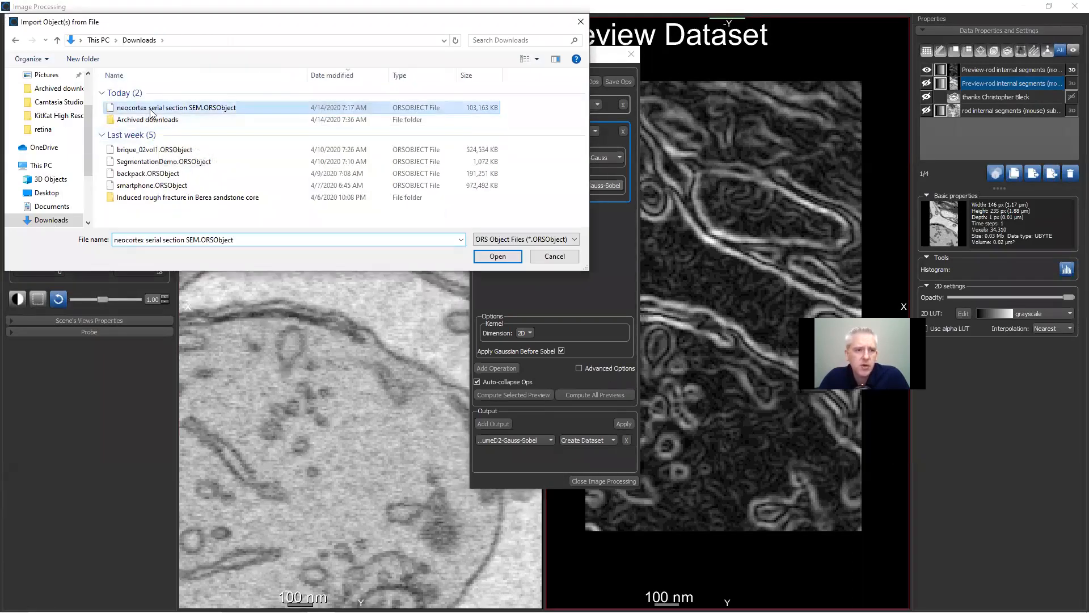
click(504, 256)
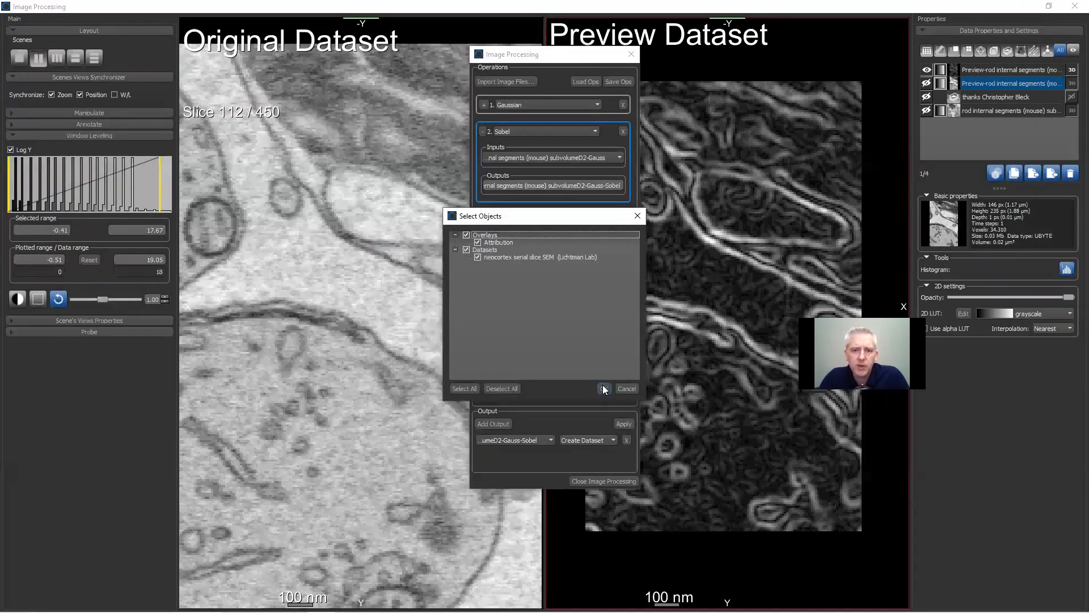
click(603, 386)
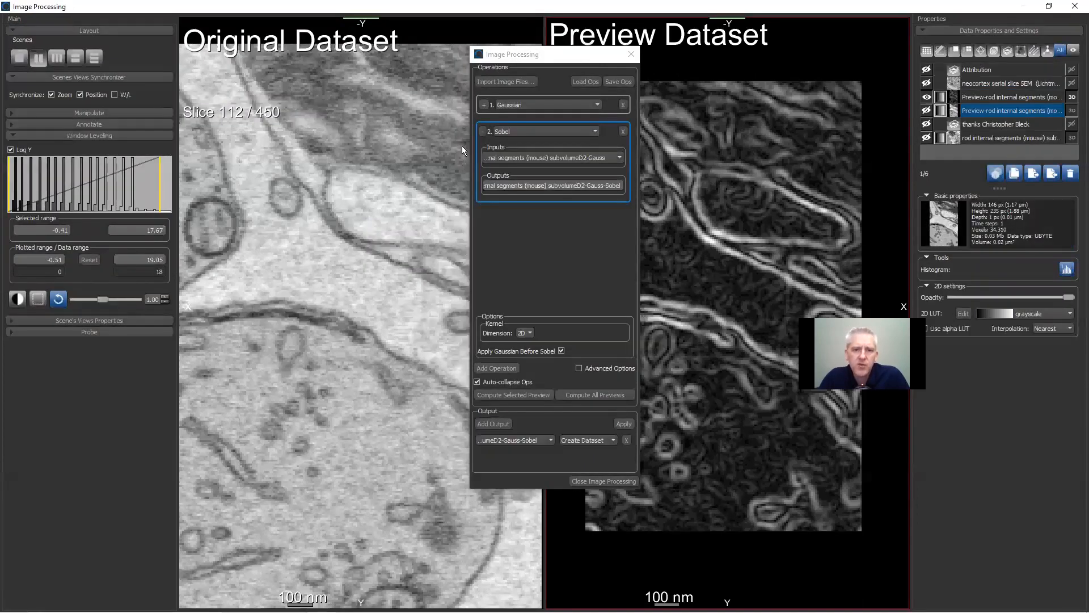
Remove the Sobel operation and change the remaining one to a Bilateral filter with the neocortex serial slice SEM dataset as input
click(623, 132)
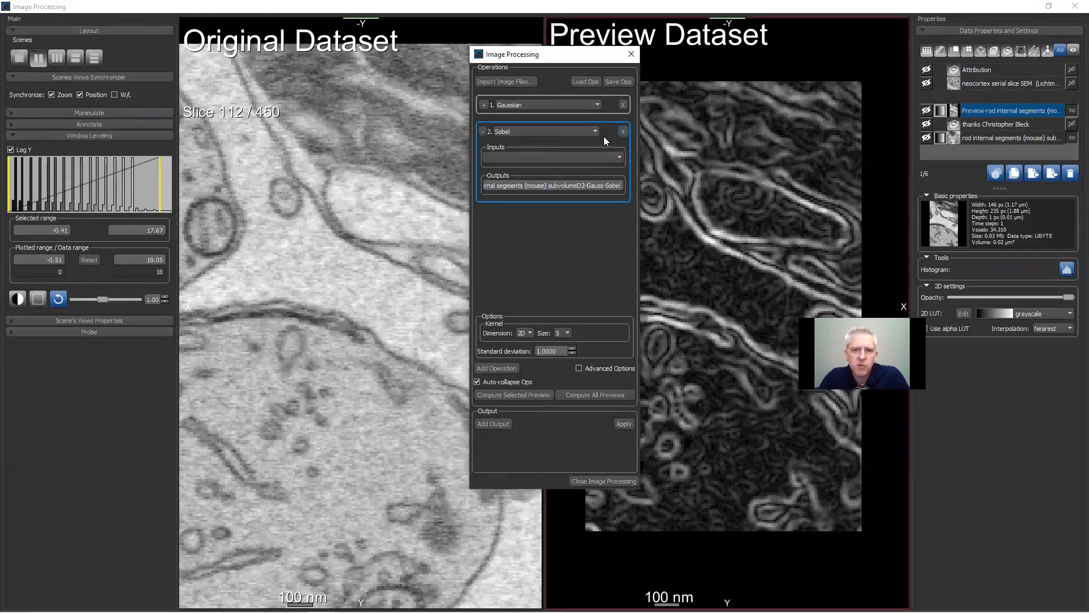
click(569, 109)
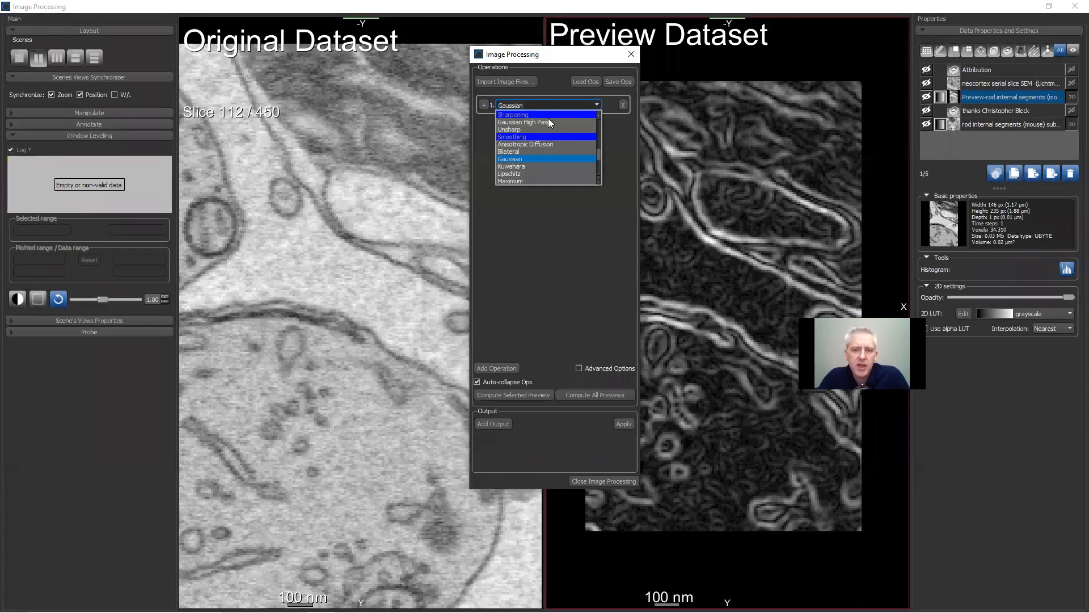
click(529, 153)
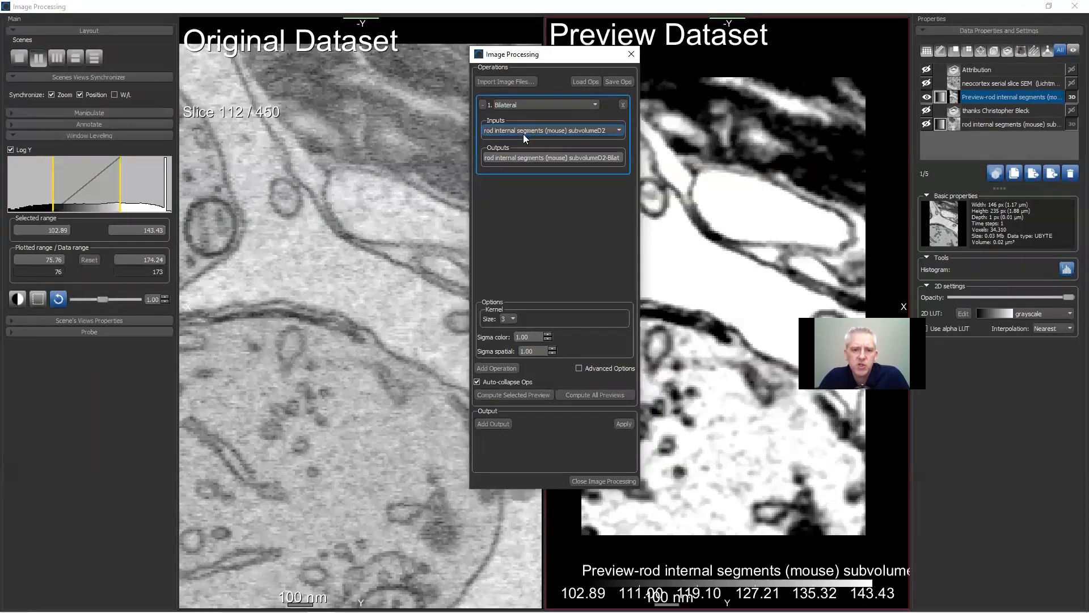
click(523, 134)
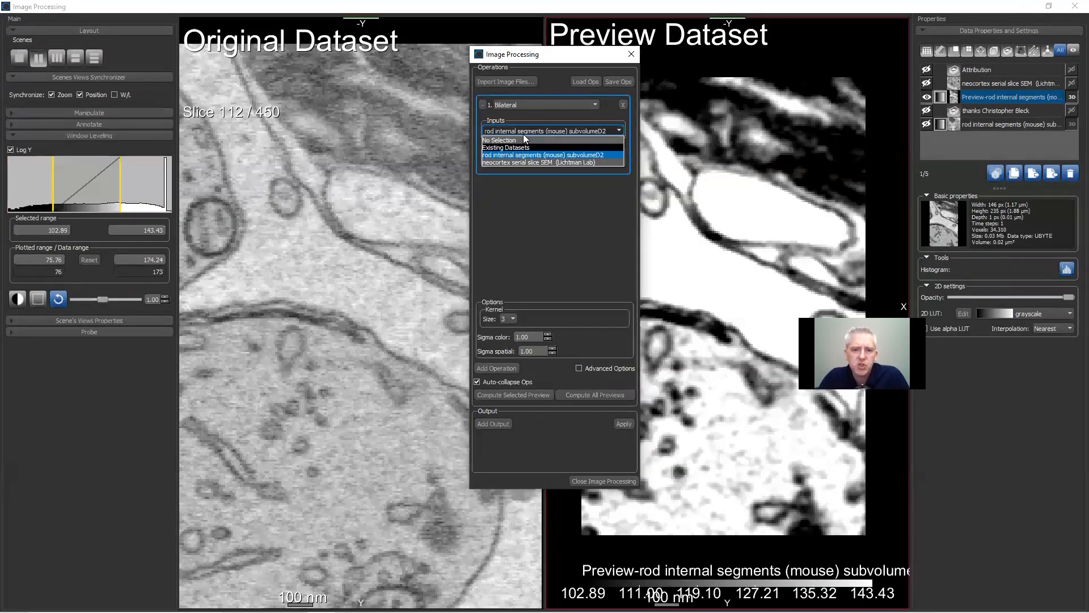
click(513, 162)
Show the Attribution overlay in the original dataset view and shift the image below its text
drag(512, 60, 665, 315)
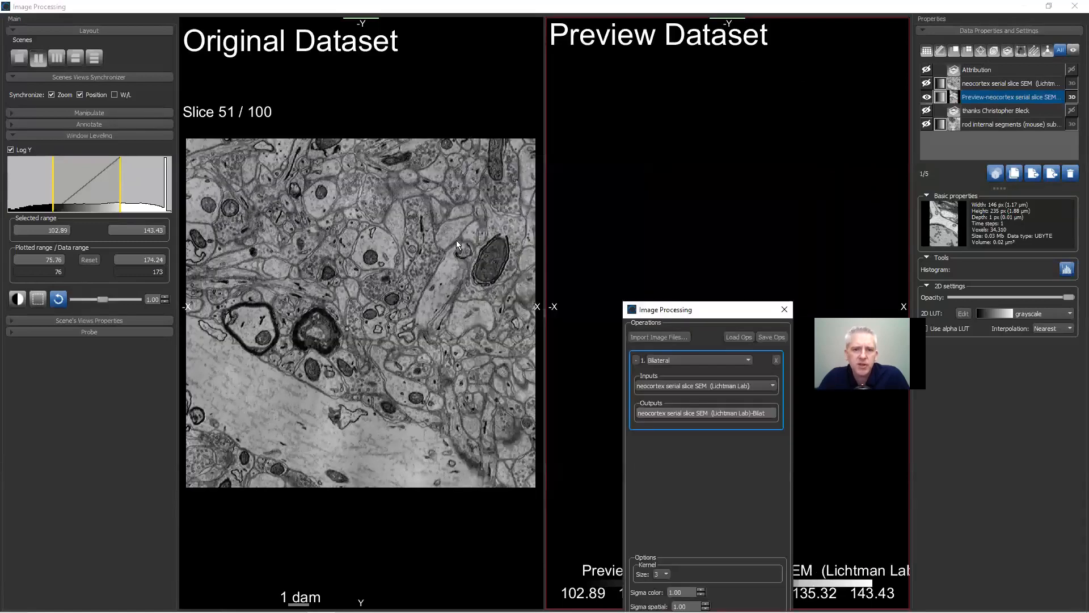
click(927, 69)
middle_drag(500, 192, 493, 216)
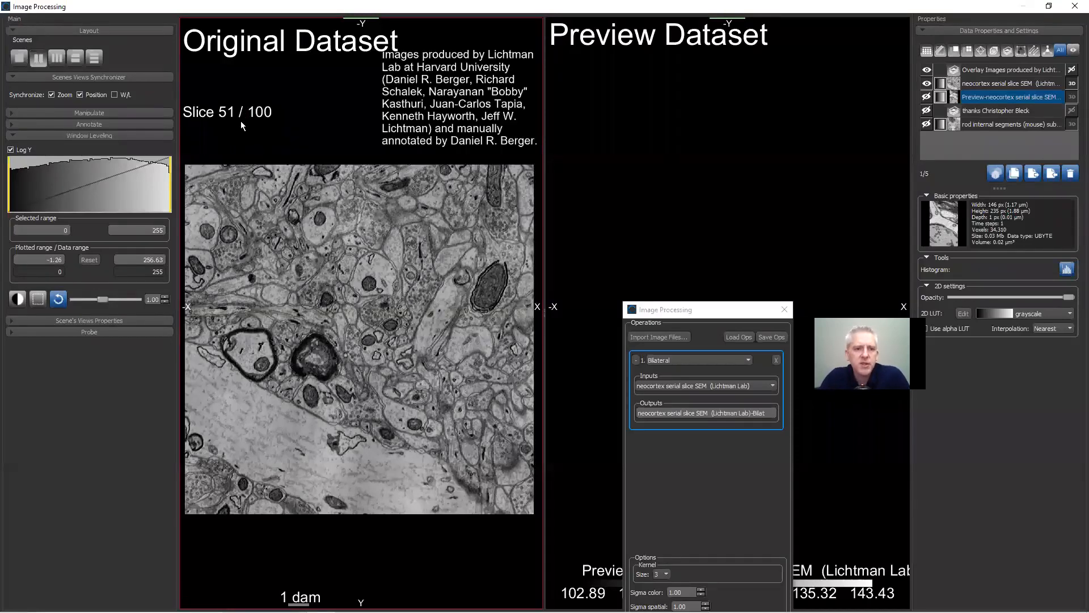
Examine how contrast and brightness vary between neighbouring neocortex slices around slices 52 to 55 and 26 to 27
drag(228, 113, 264, 113)
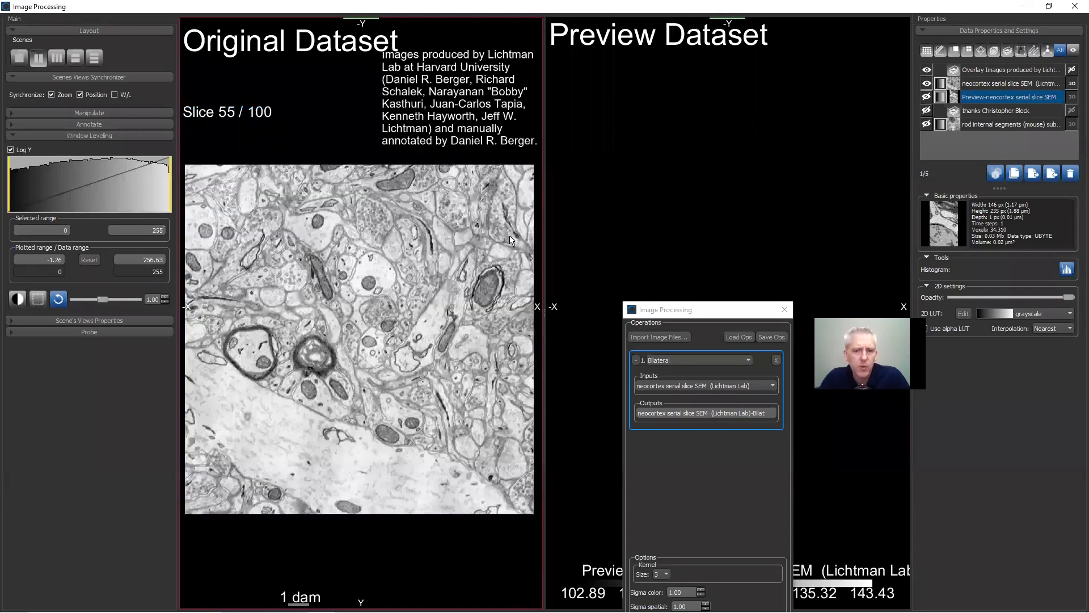
drag(685, 310, 653, 116)
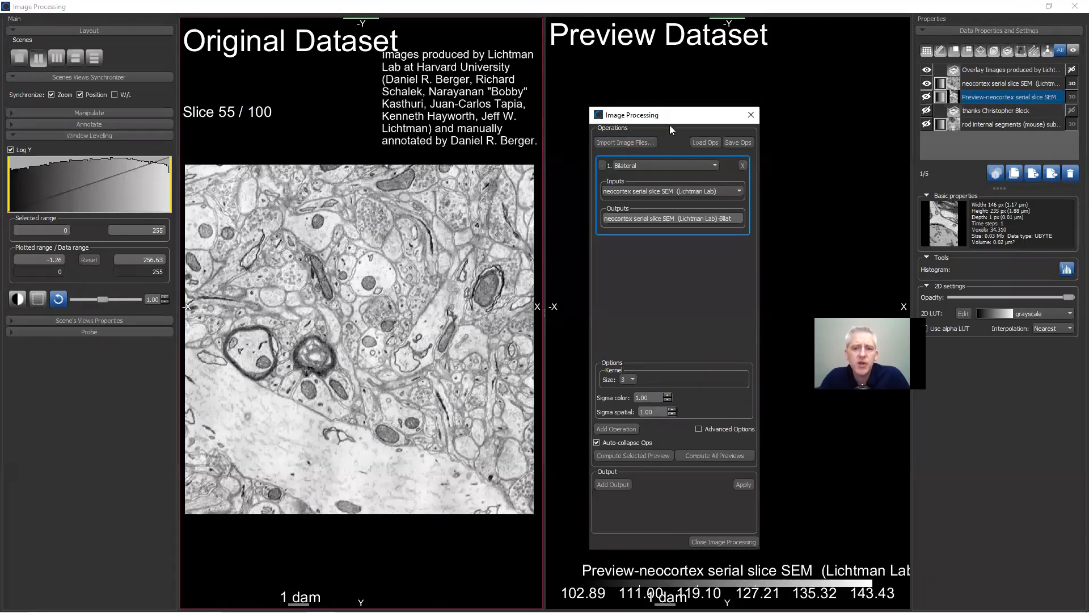
drag(668, 118, 662, 124)
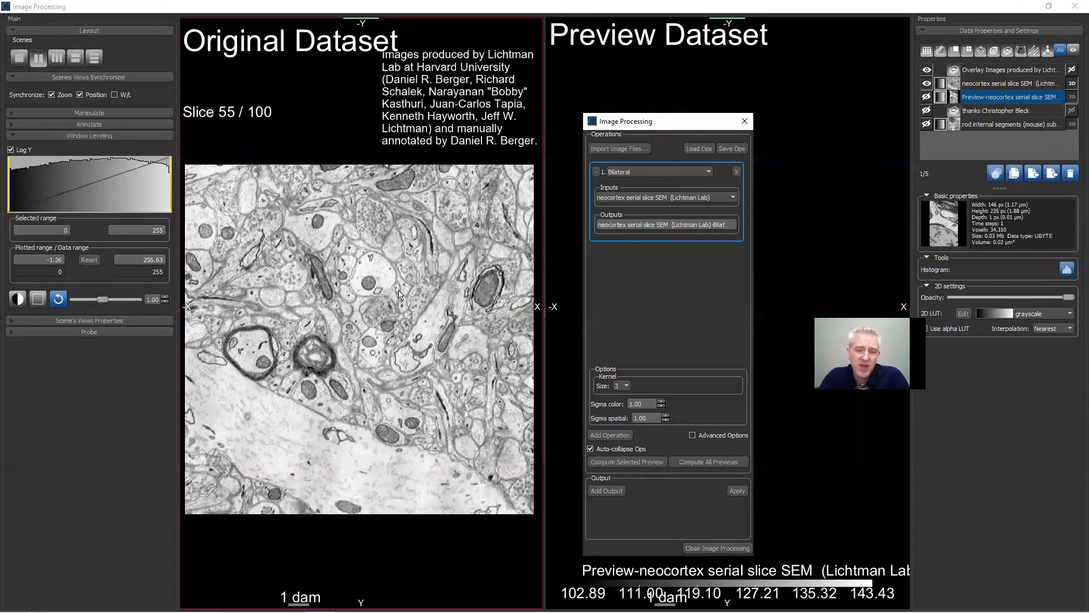
scroll(369, 302, down, 5)
scroll(369, 302, up, 2)
scroll(369, 302, down, 1)
scroll(368, 302, up, 1)
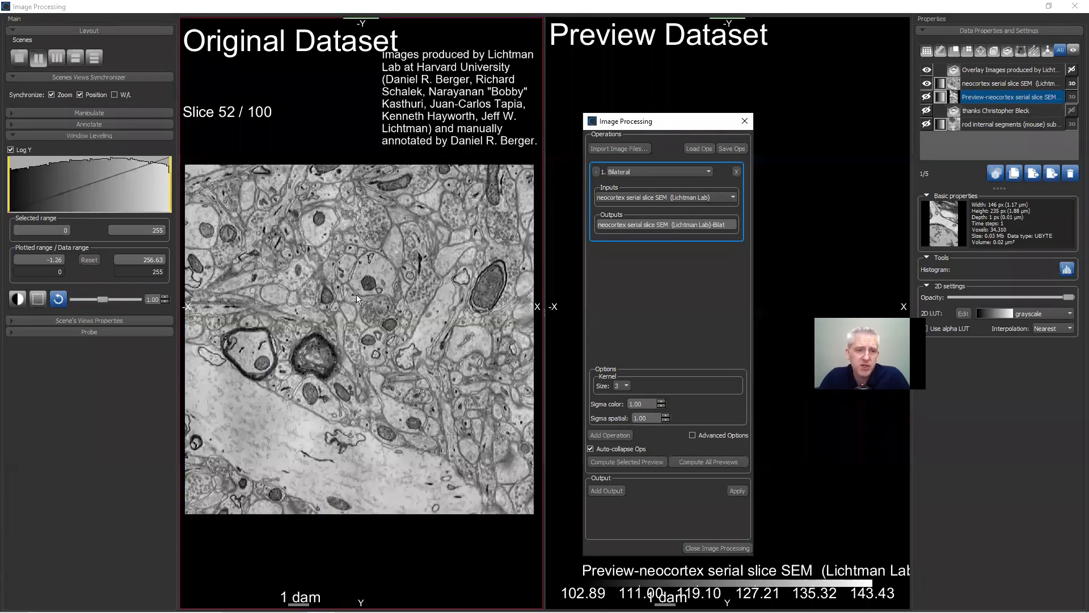
drag(221, 111, 229, 194)
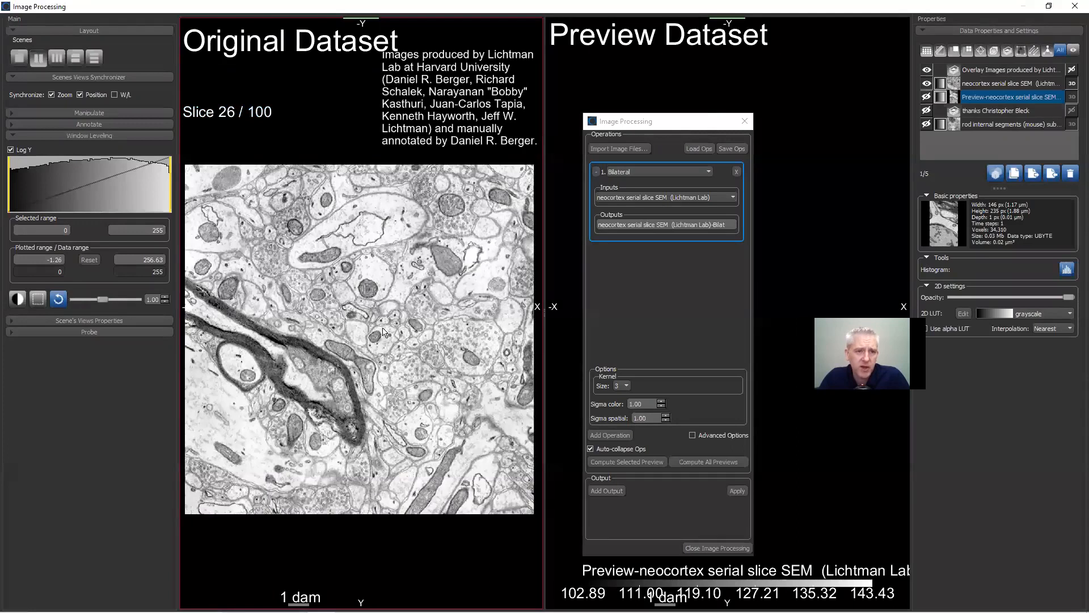
scroll(383, 332, down, 1)
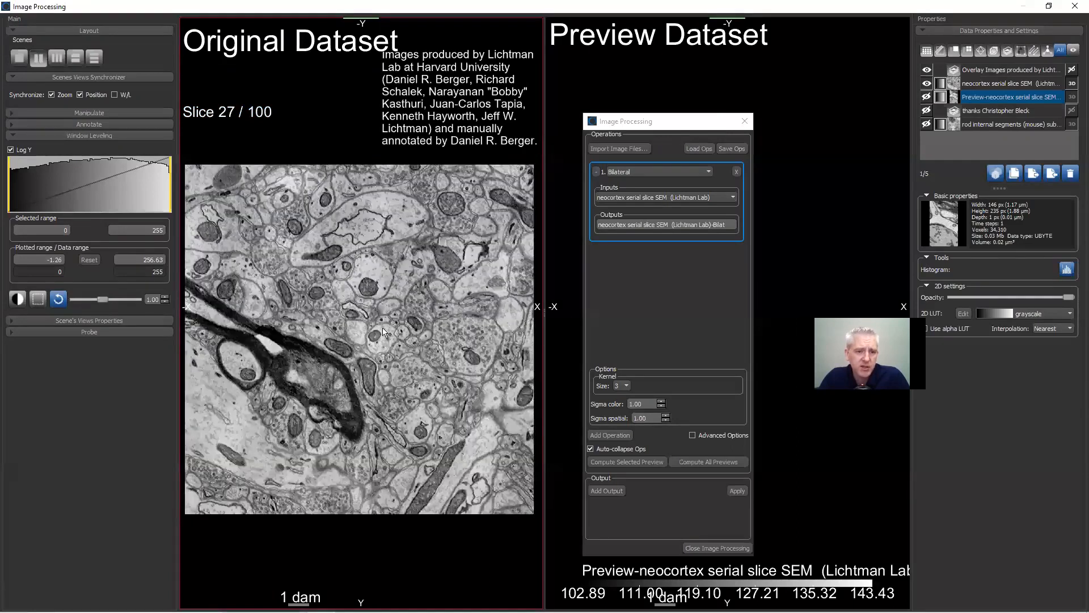
Compare slices 26 and 27, change the operation to Gradient-Domain Fusion, and compute its preview for the neocortex dataset
scroll(383, 332, up, 2)
scroll(383, 332, down, 1)
scroll(383, 332, up, 1)
scroll(383, 332, down, 1)
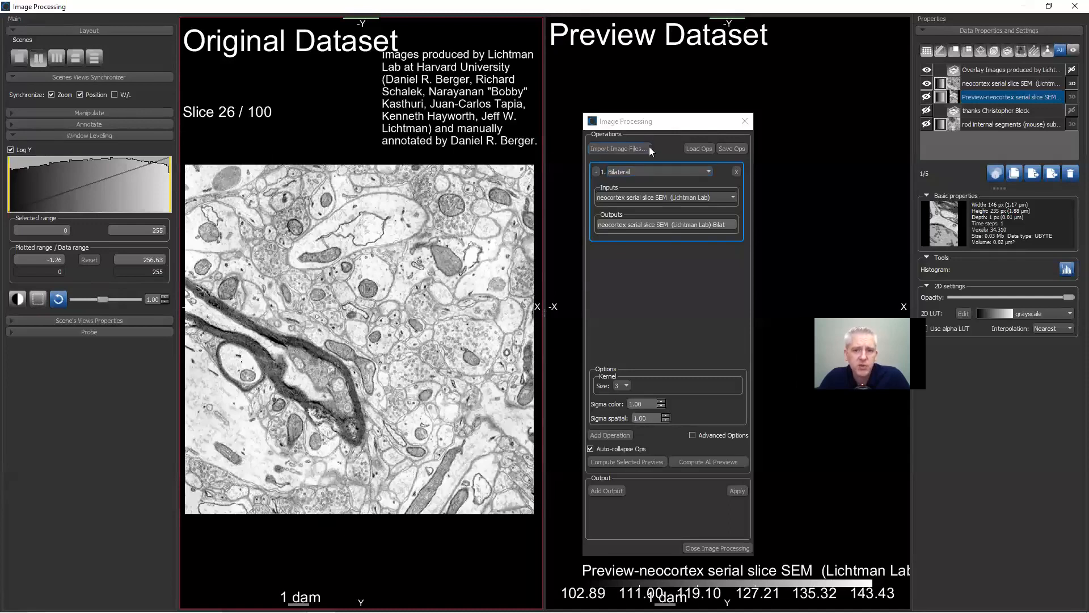
click(658, 122)
drag(599, 80, 599, 73)
click(582, 120)
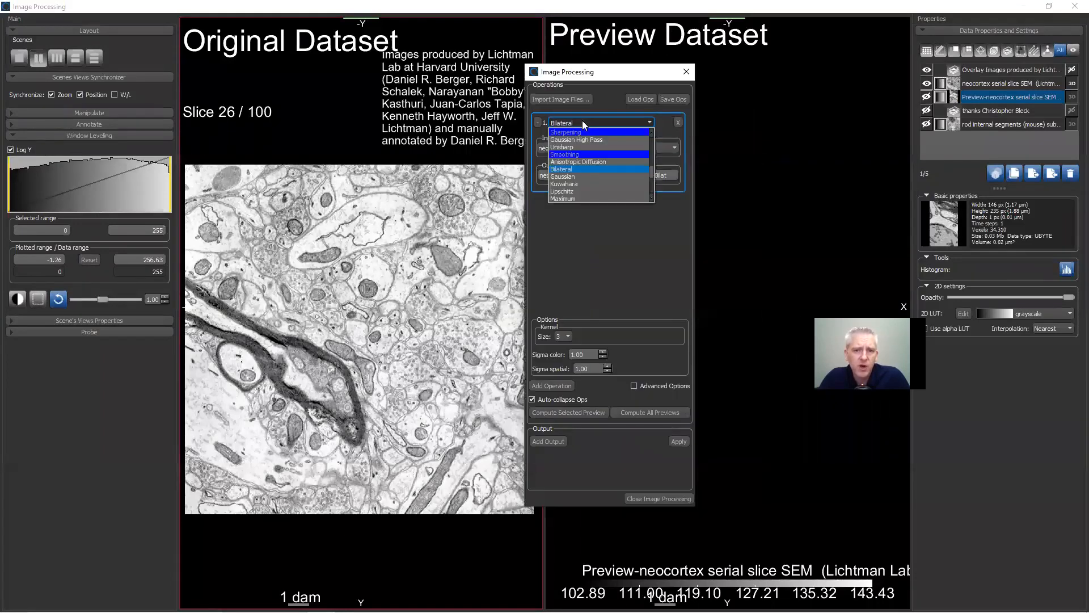
scroll(584, 158, up, 5)
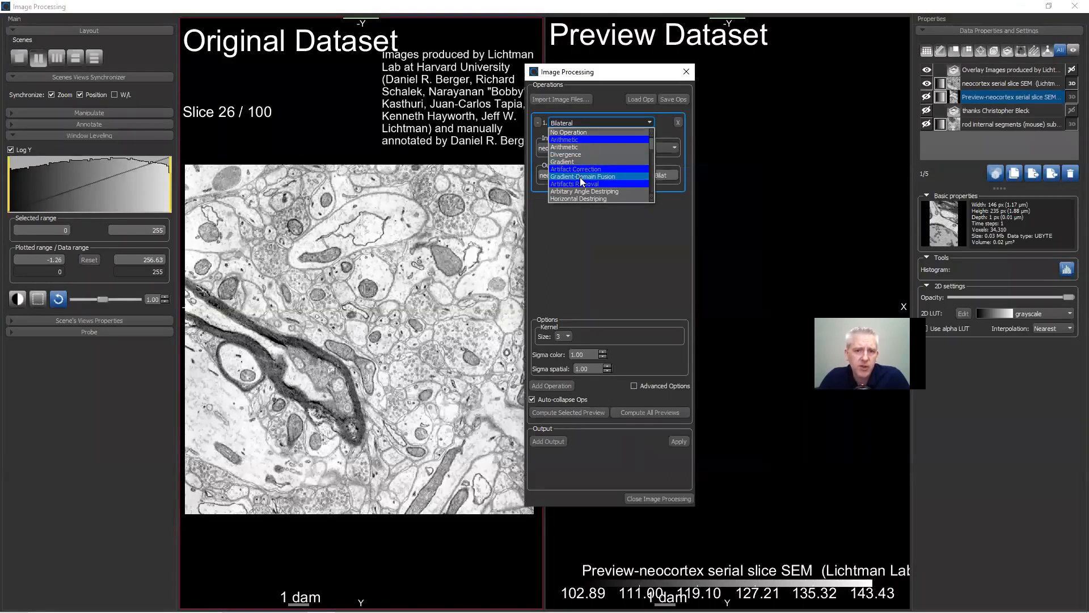
click(581, 176)
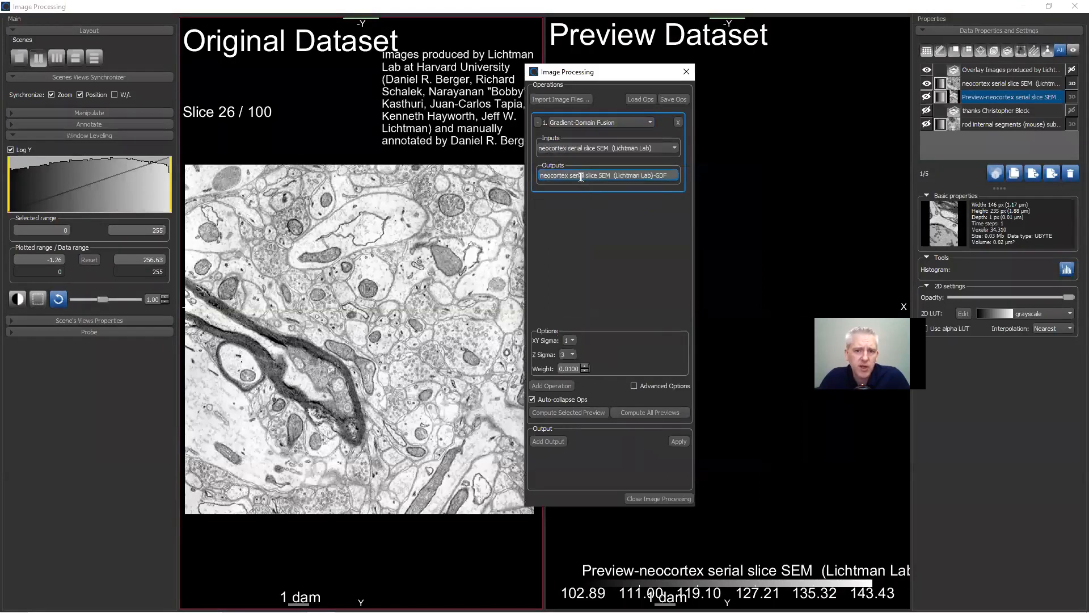
click(579, 412)
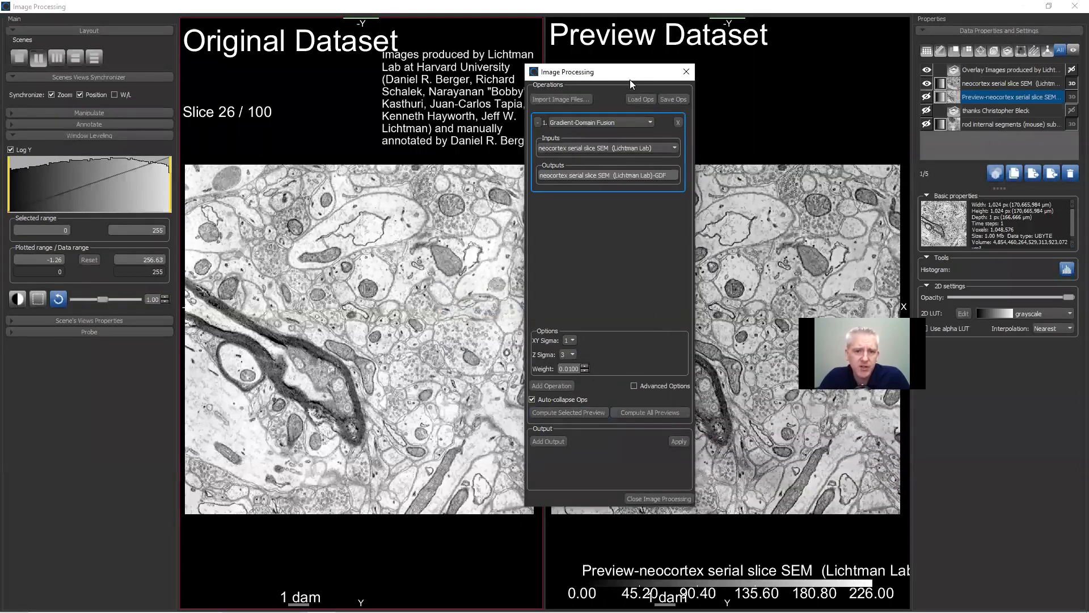
Add a Create Dataset output for the Gradient-Domain Fusion result and apply the operation to the neocortex dataset
drag(629, 80, 573, 452)
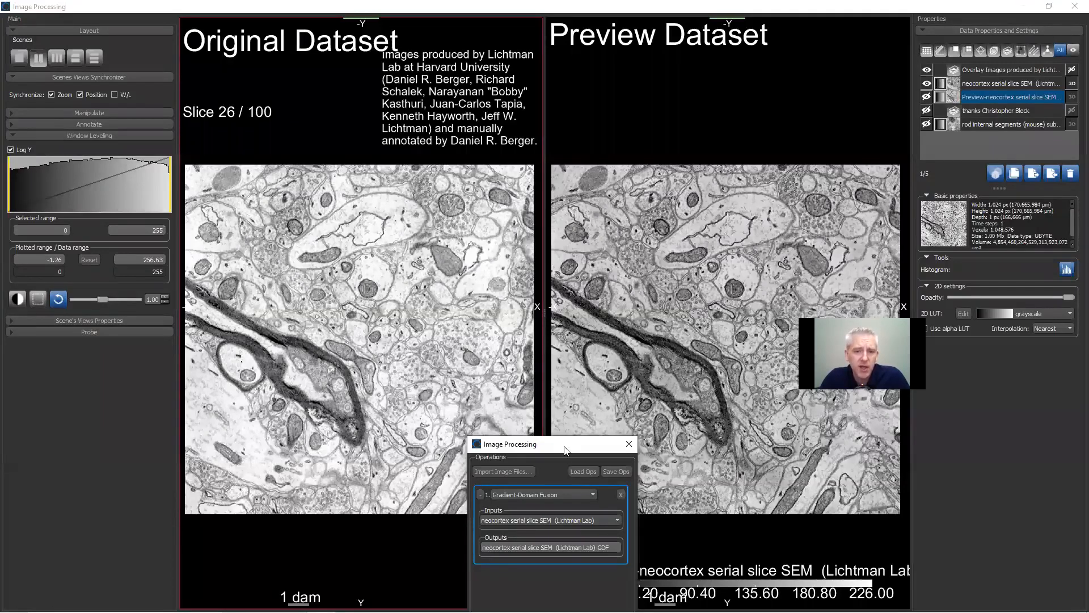
drag(565, 450, 569, 127)
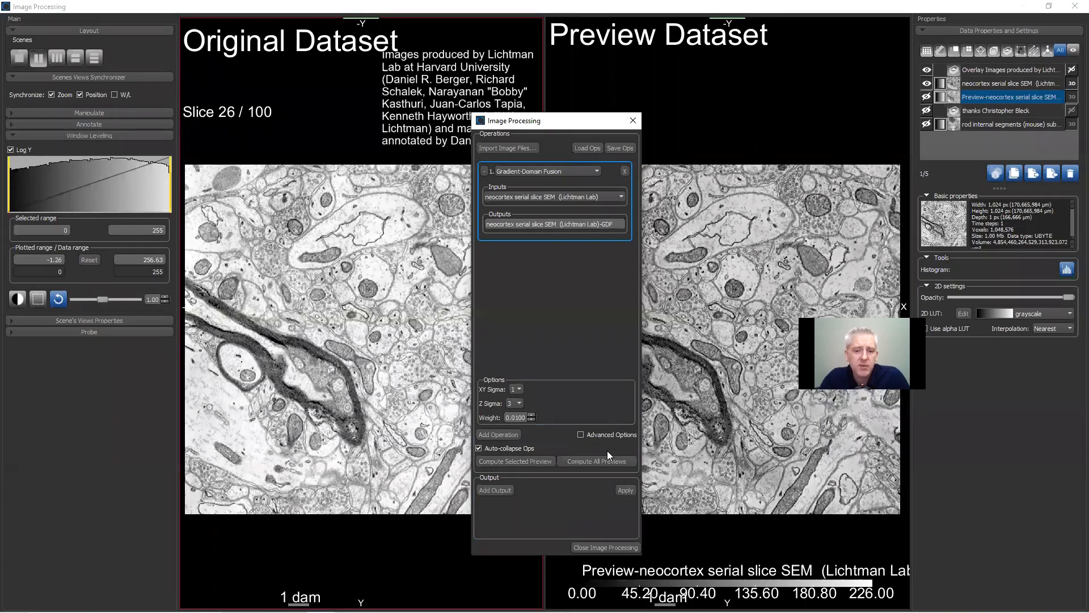
click(495, 490)
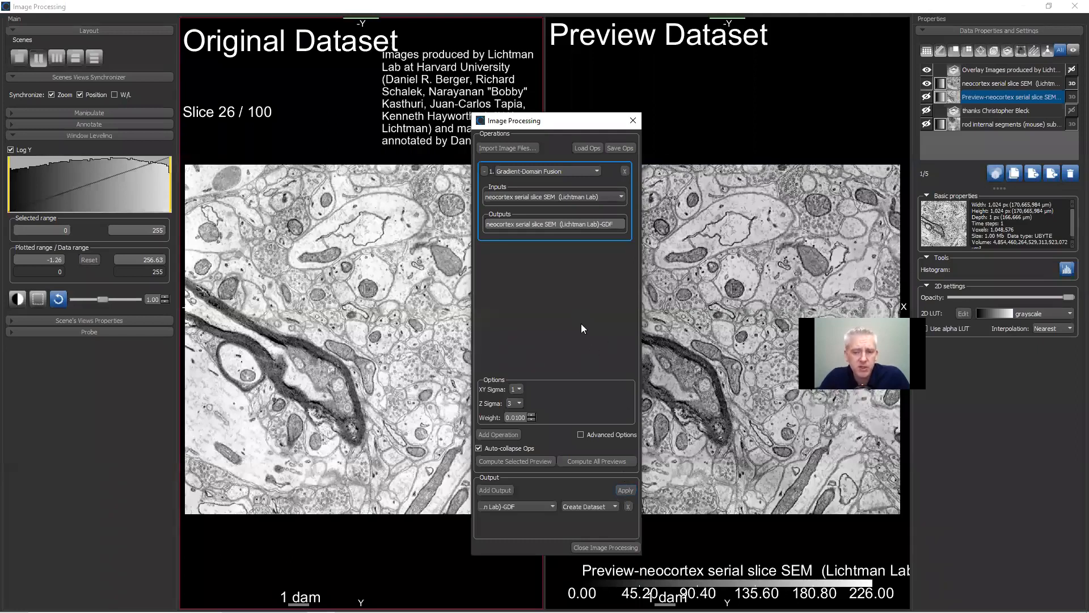
click(626, 490)
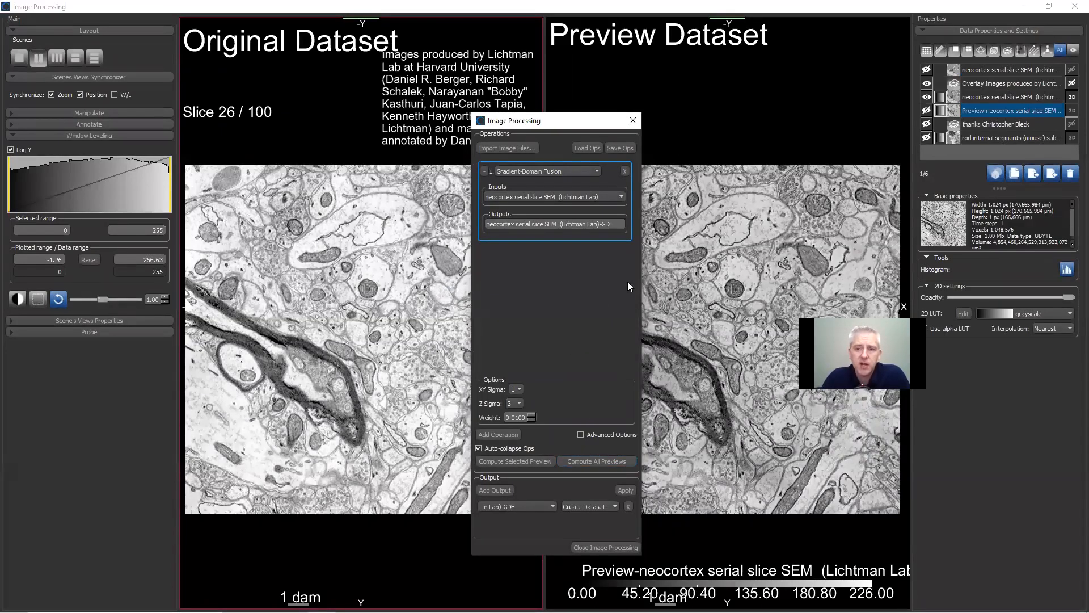
Show the new Gradient-Domain Fusion dataset in the preview view and compare it with the original across slices down to 7
click(365, 282)
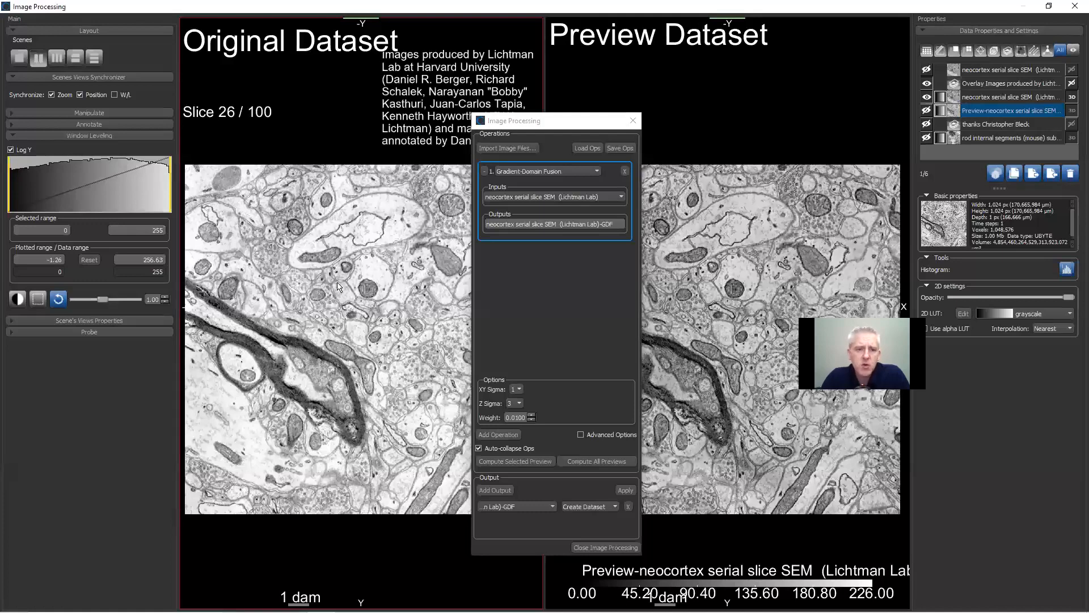
ctrl+click(1003, 98)
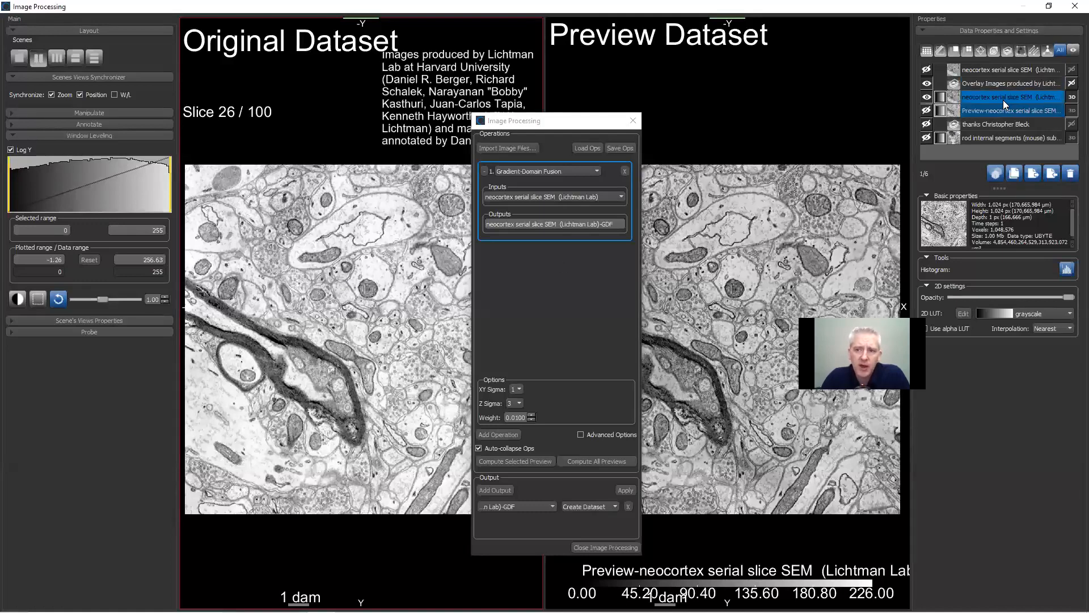
click(800, 286)
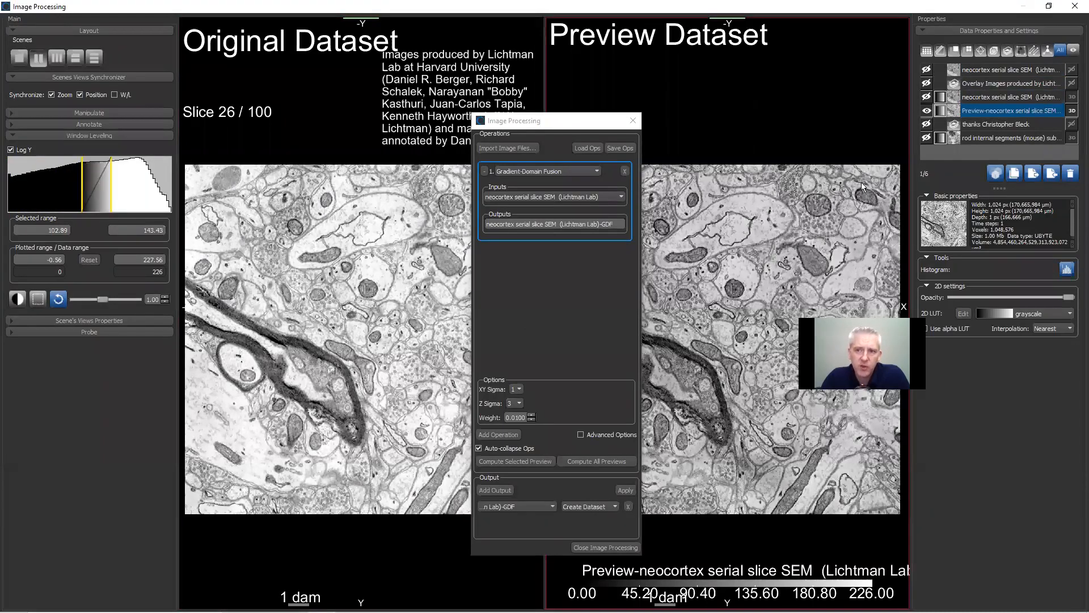
click(927, 69)
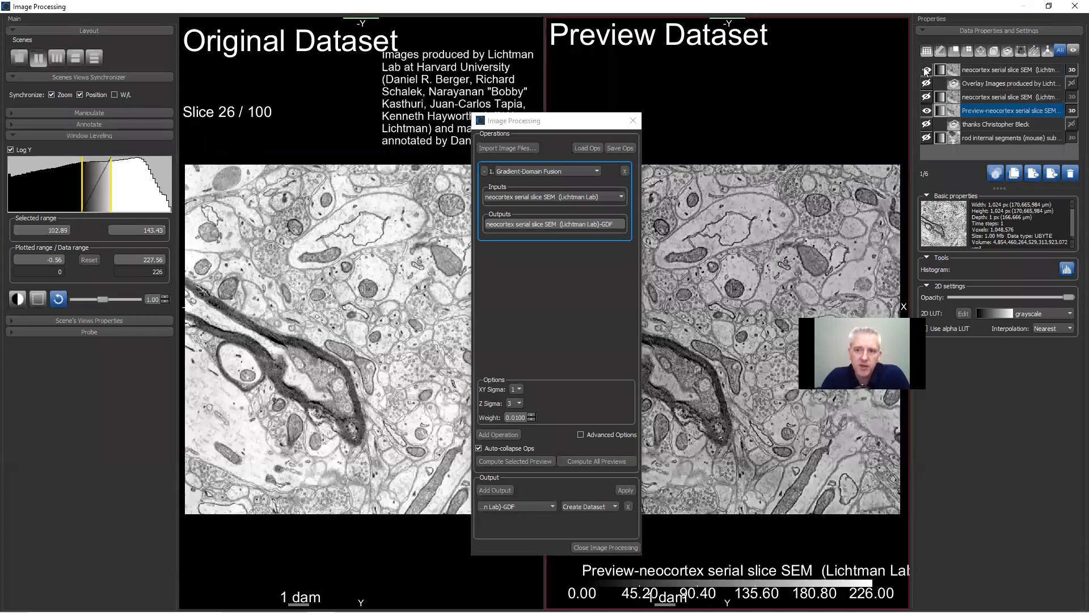
drag(229, 114, 236, 189)
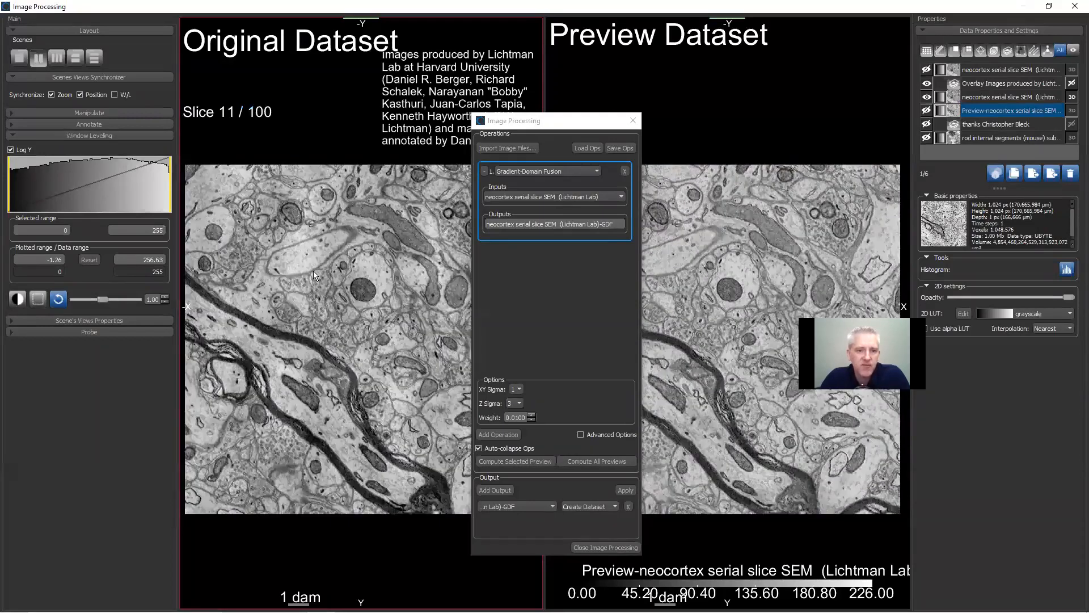
mouse_move(221, 113)
mouse_down()
mouse_move(224, 80)
mouse_move(218, 124)
mouse_up()
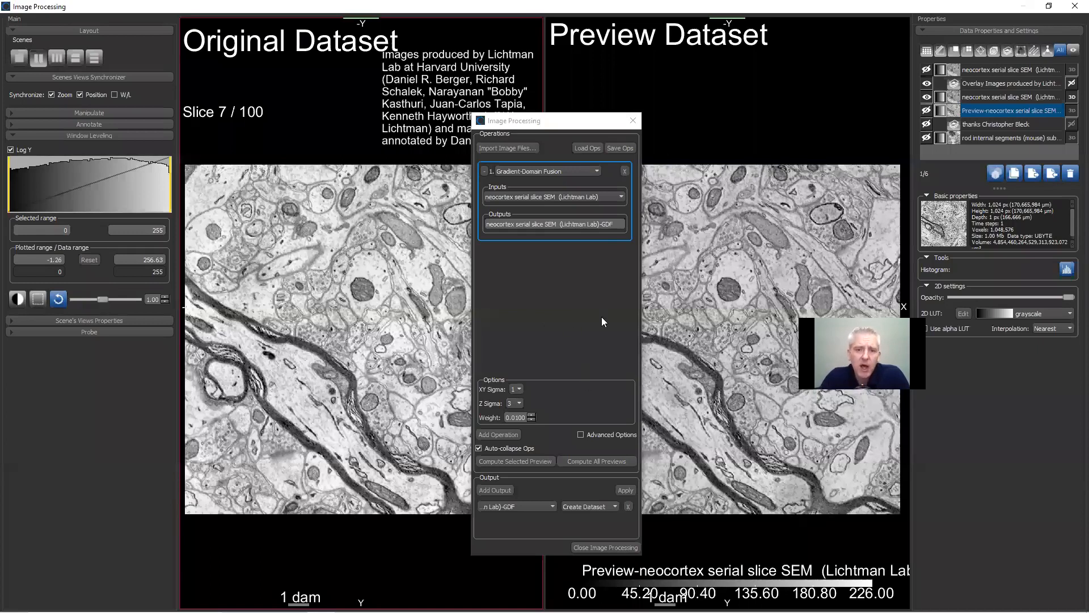
Widen the dialog and inspect the operation's advanced output data type and geometry choices, keeping the defaults and hiding the advanced options
click(580, 434)
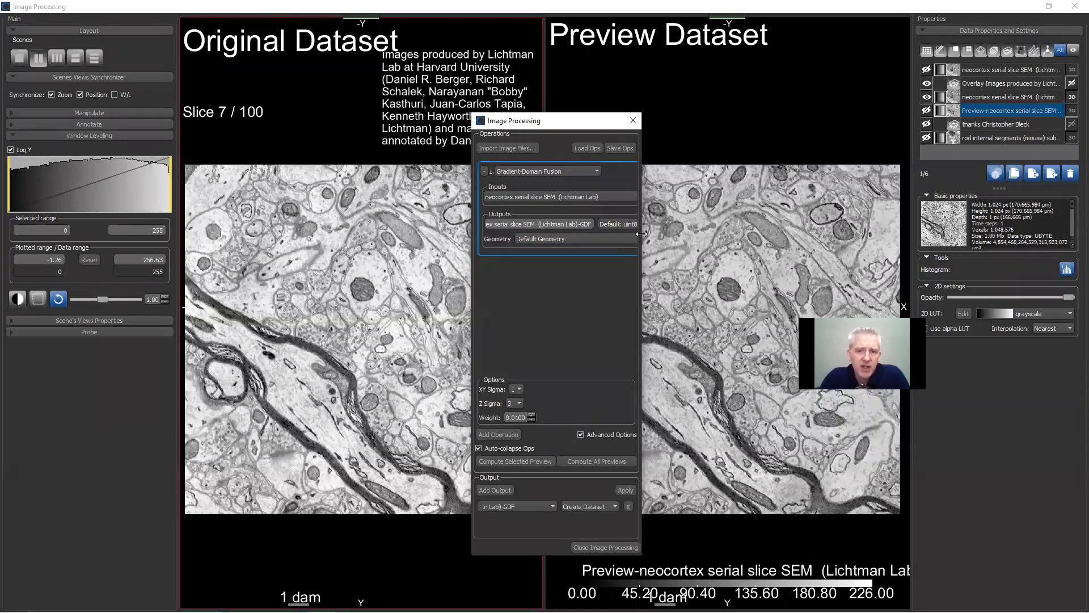
drag(642, 234, 677, 233)
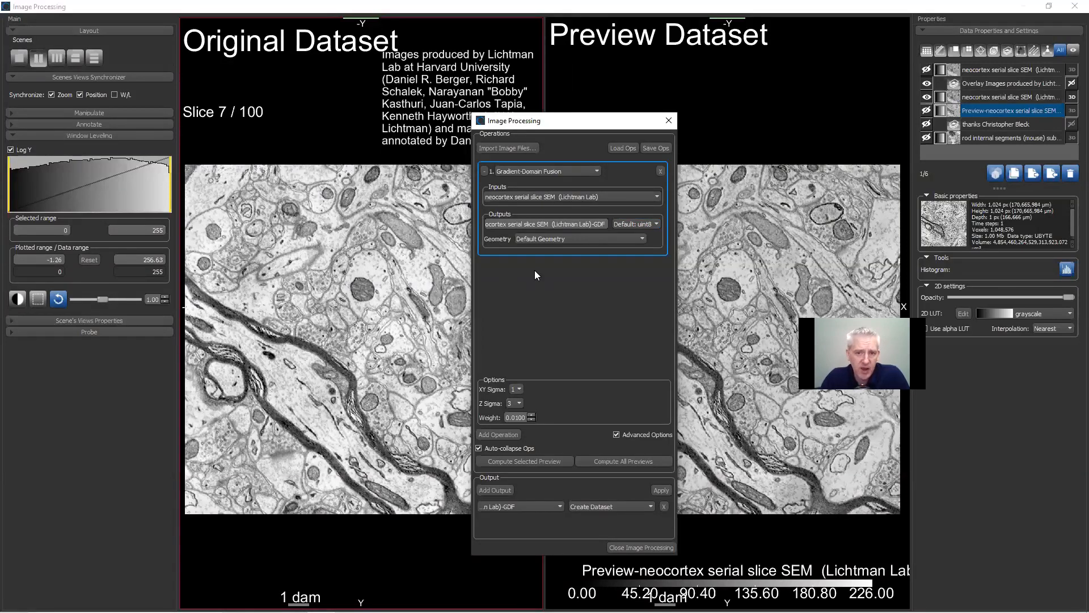
click(636, 225)
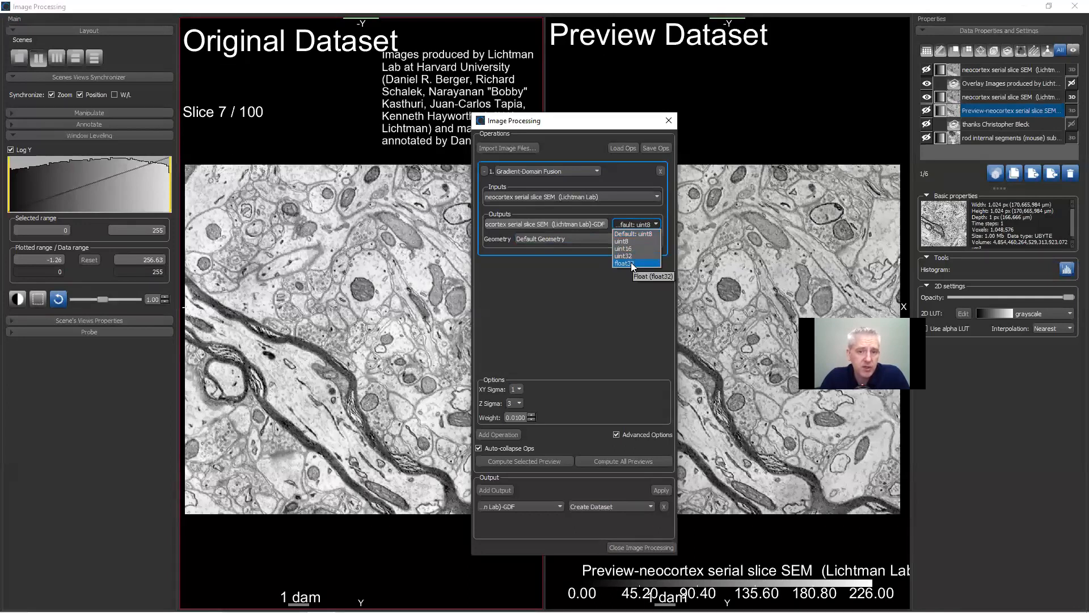
click(564, 277)
click(572, 241)
click(562, 297)
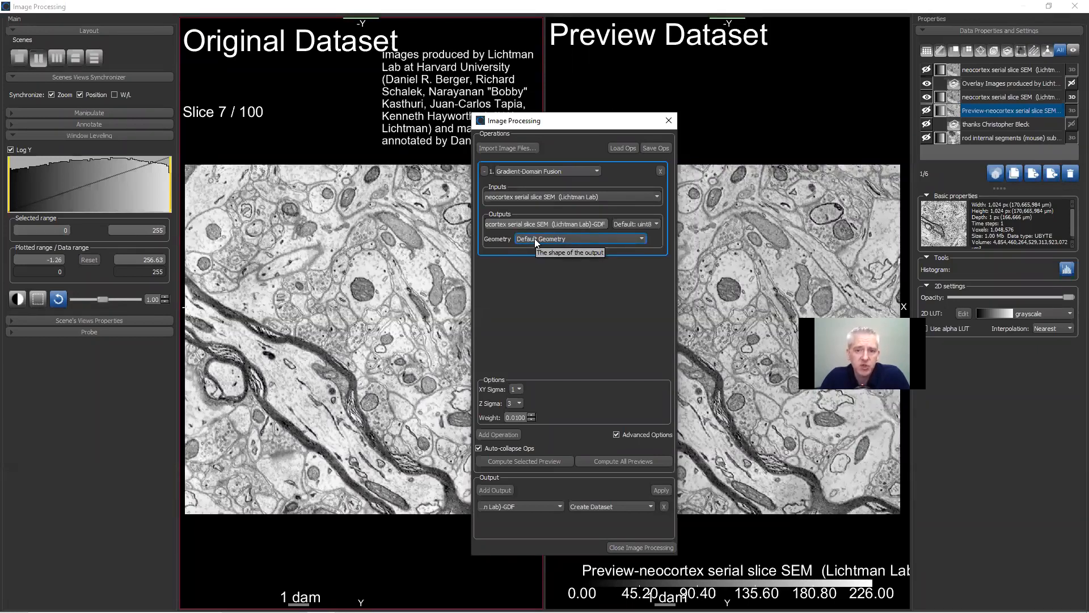
click(563, 240)
click(563, 240)
click(618, 435)
Browse the available filter operations and set the first operation to Sobel
click(558, 172)
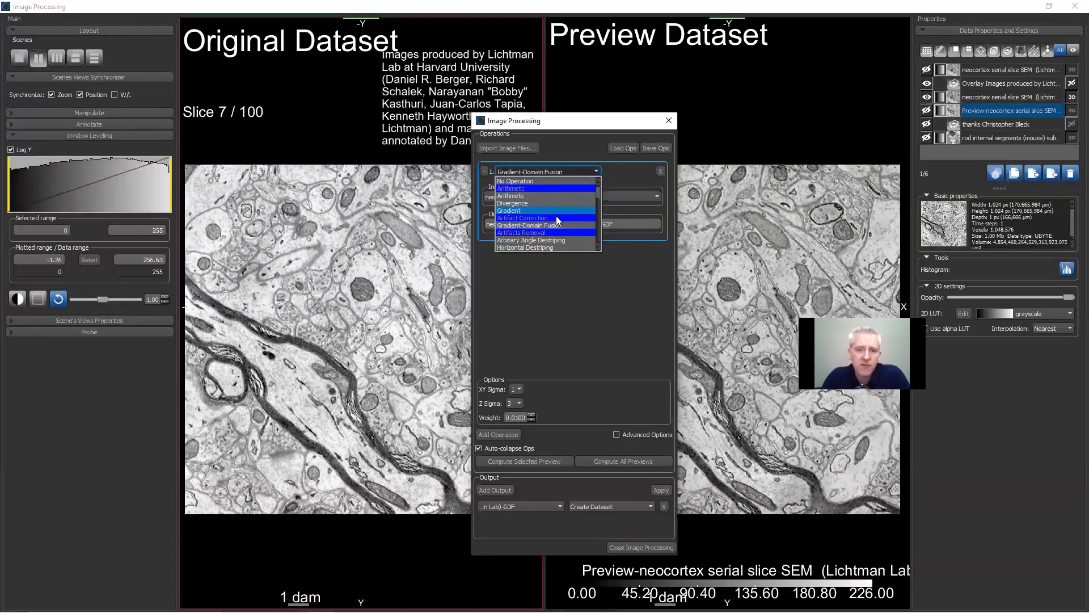
scroll(546, 215, down, 5)
scroll(546, 214, down, 3)
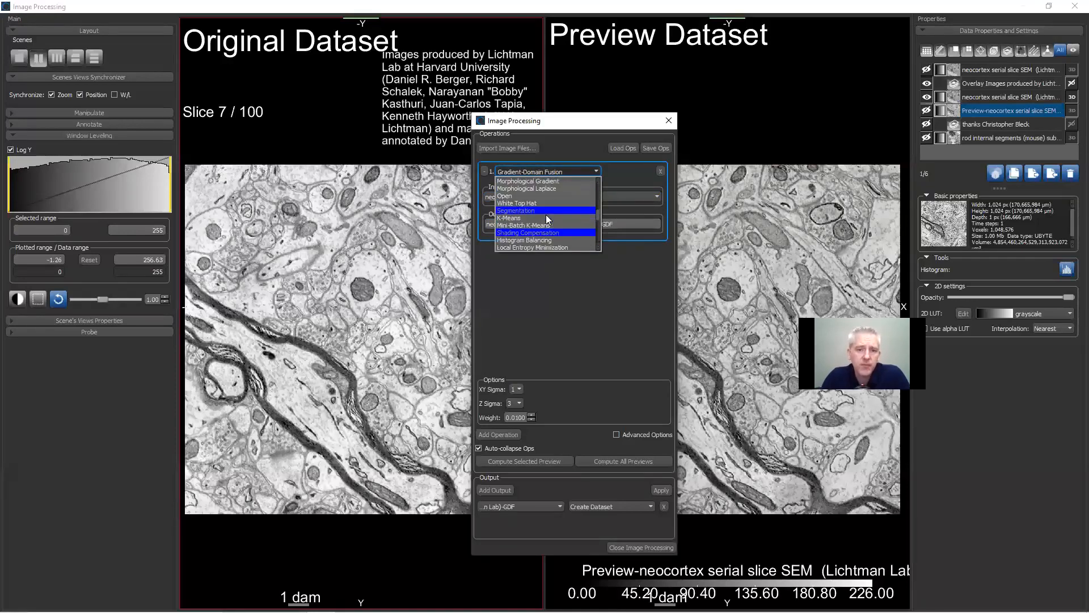
scroll(546, 214, down, 3)
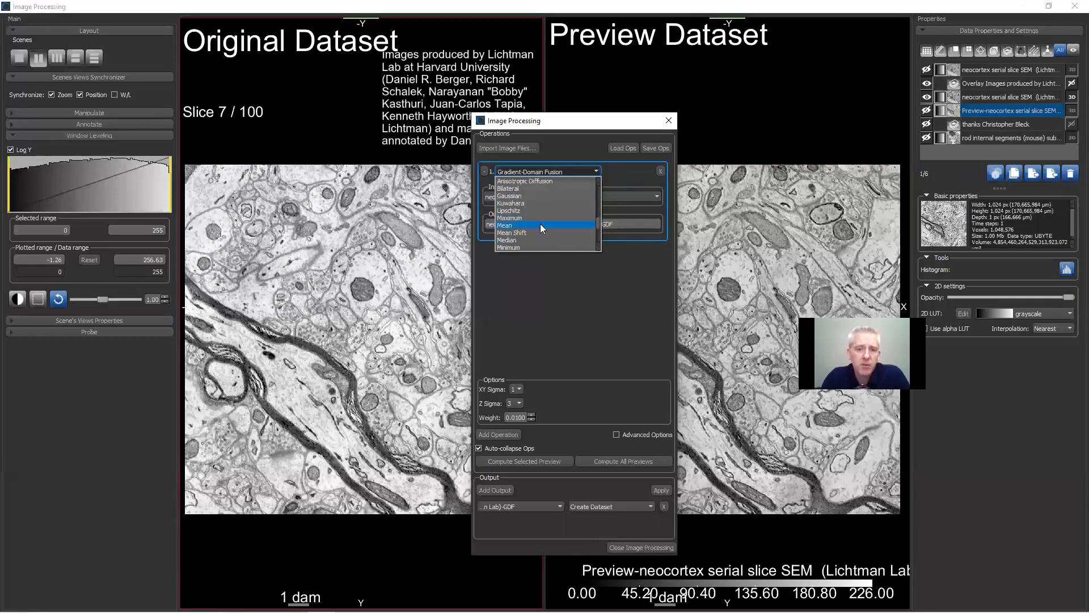
scroll(518, 225, down, 1)
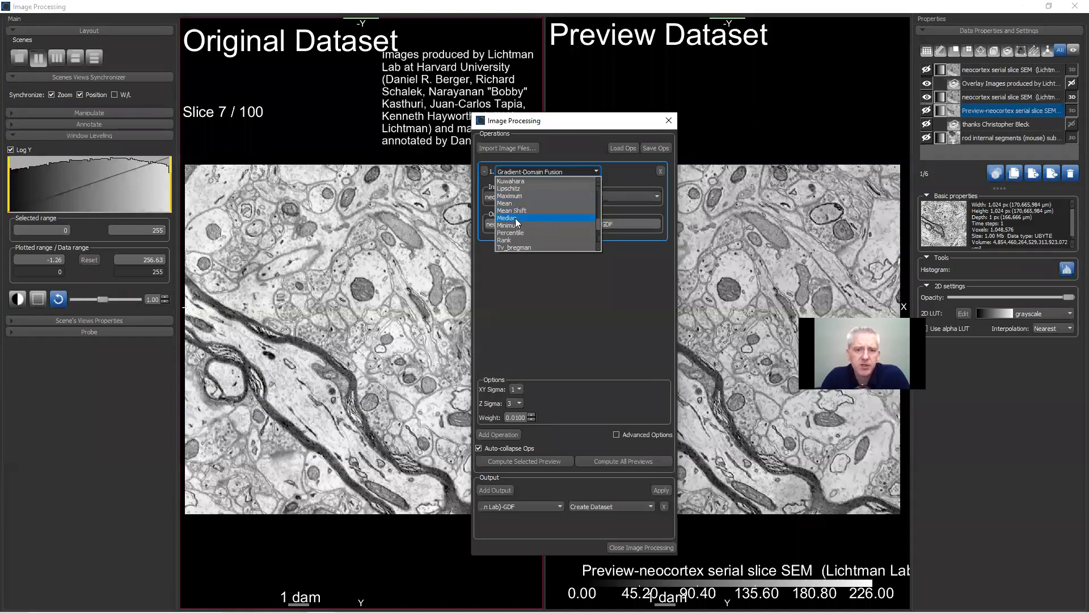
scroll(516, 222, down, 2)
scroll(535, 183, down, 4)
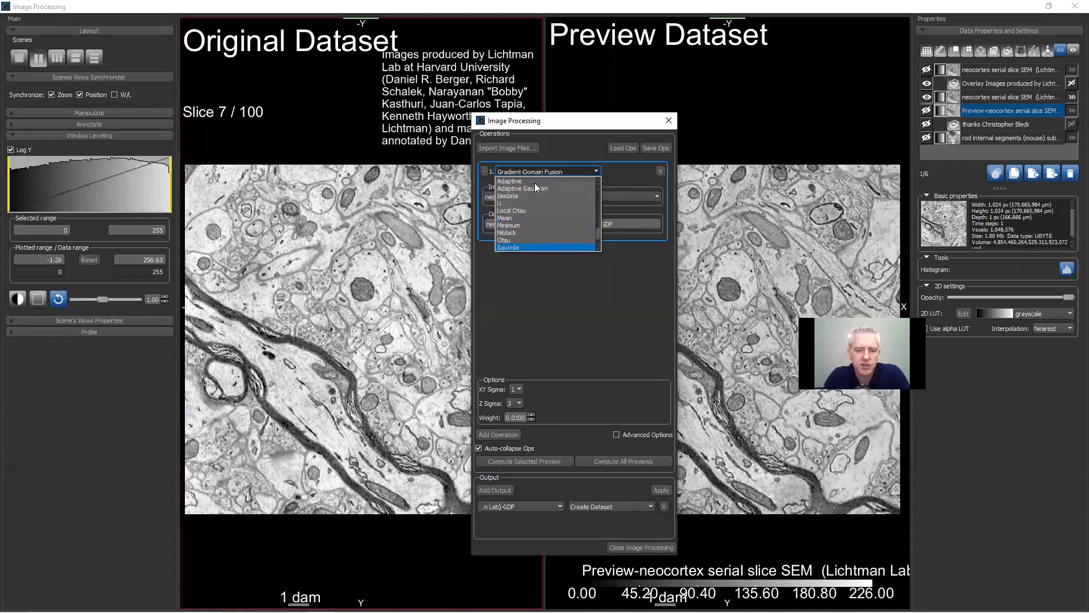
click(535, 183)
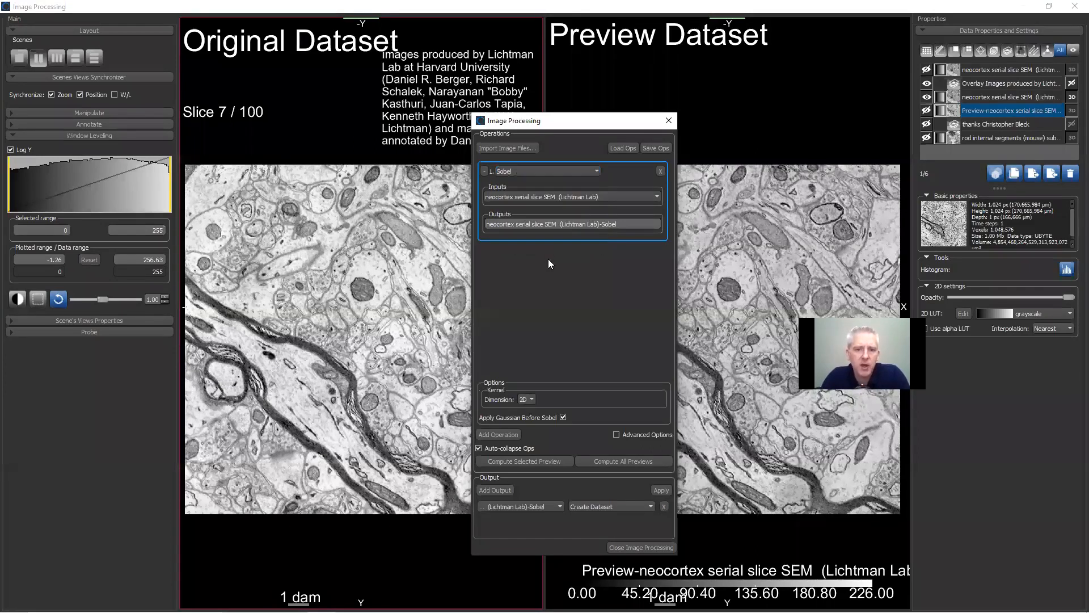
Change the first operation to a Gaussian smoothing filter with a 3D kernel
click(530, 170)
scroll(543, 226, up, 5)
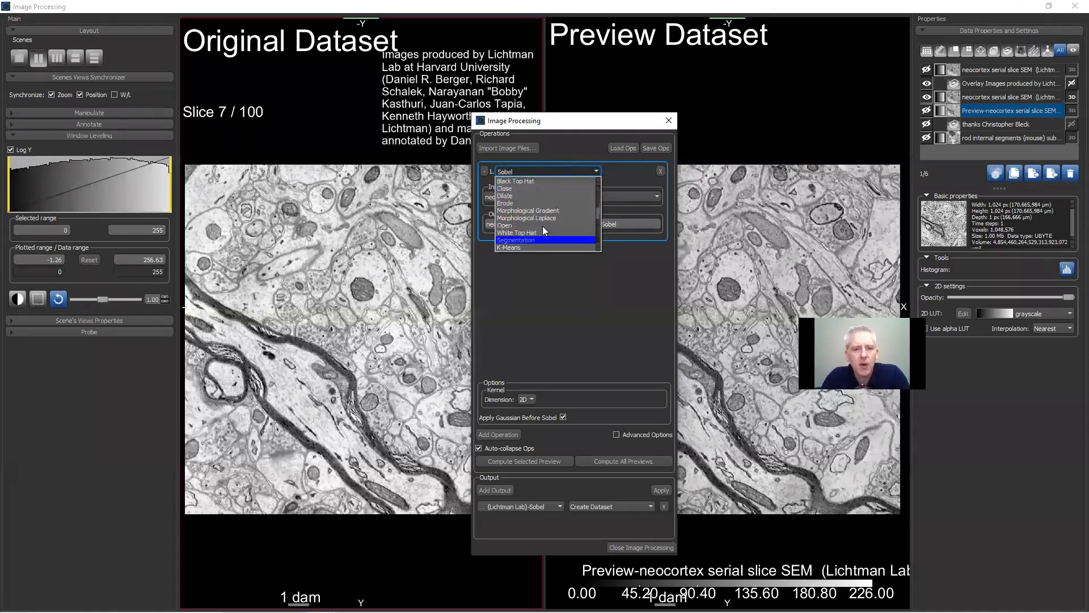
scroll(541, 229, down, 2)
scroll(541, 230, up, 2)
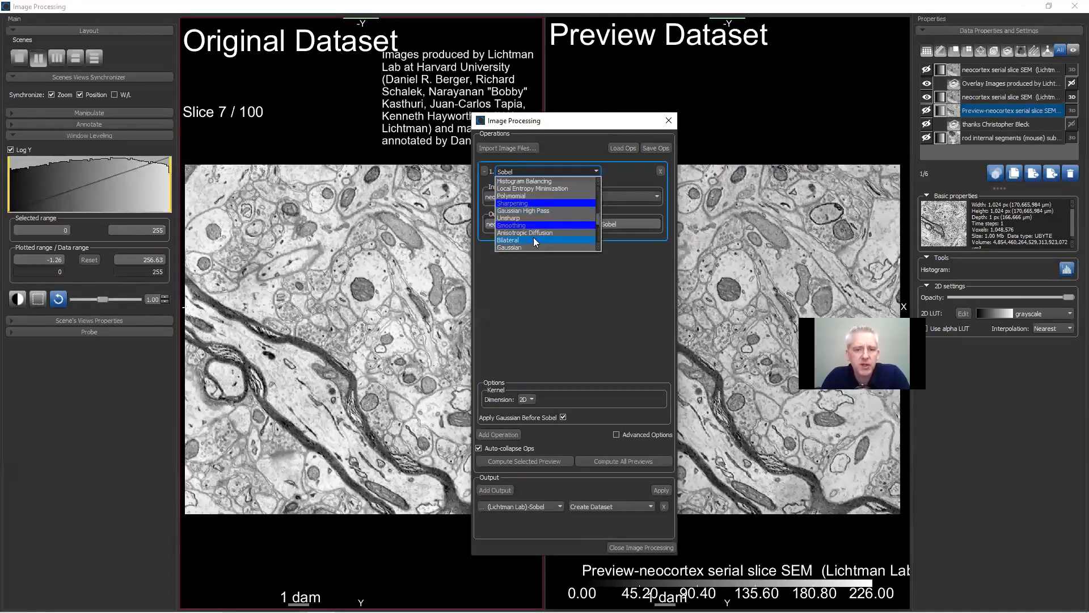
click(527, 246)
click(527, 399)
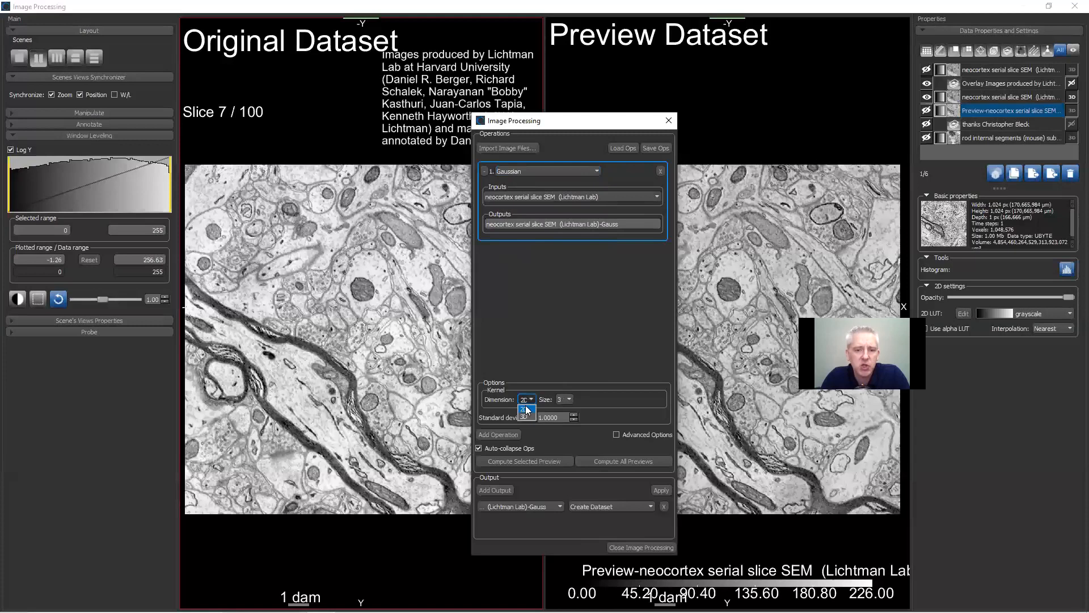
click(525, 416)
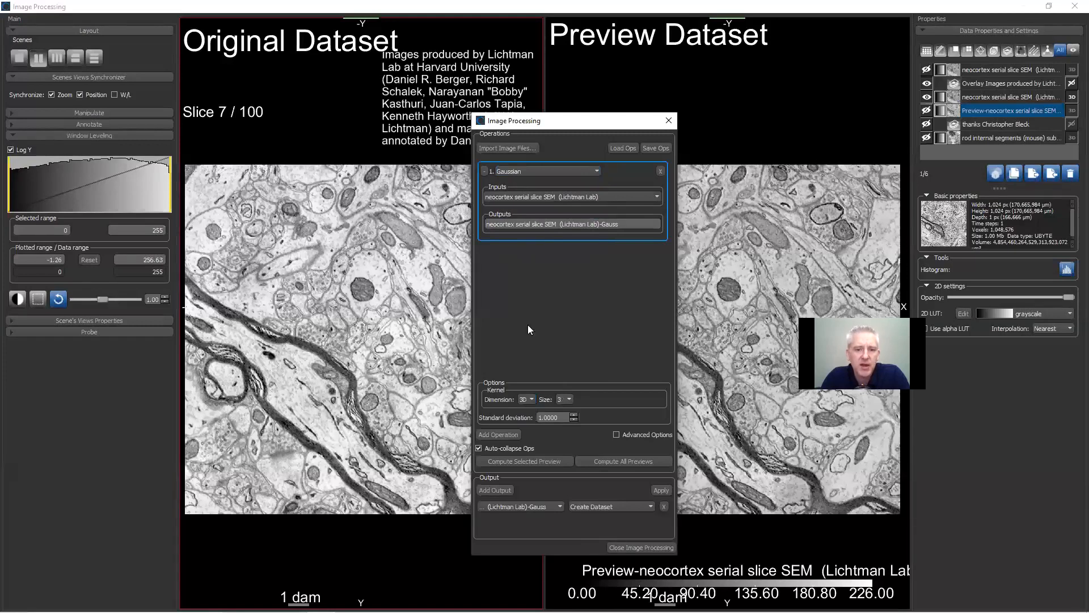
Add Sobel edge detection with a 3D kernel as a second operation using the Gaussian output as its input
click(498, 434)
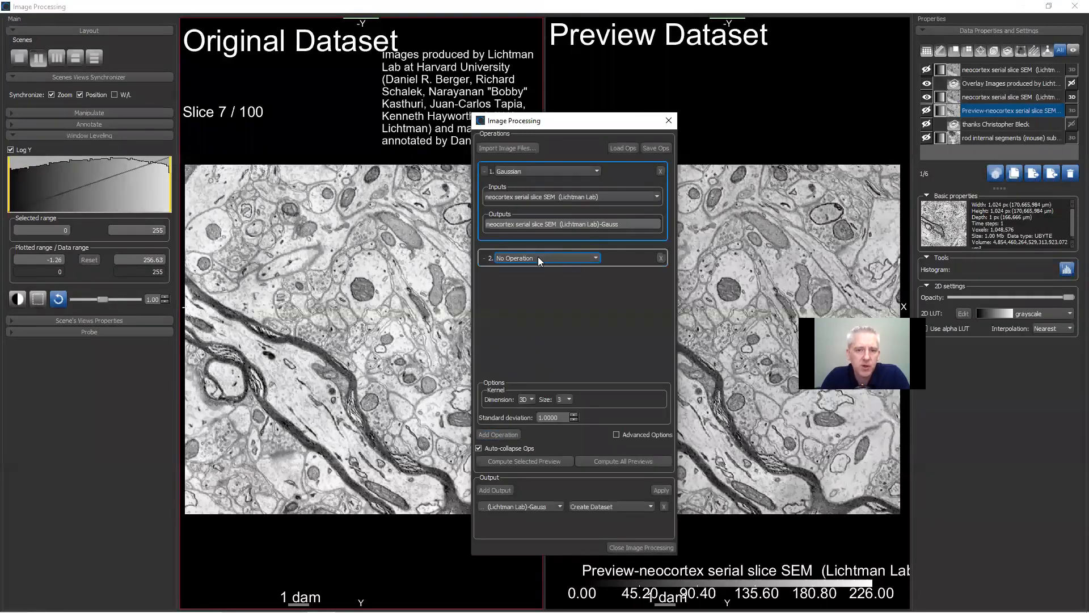
click(538, 258)
scroll(540, 264, down, 3)
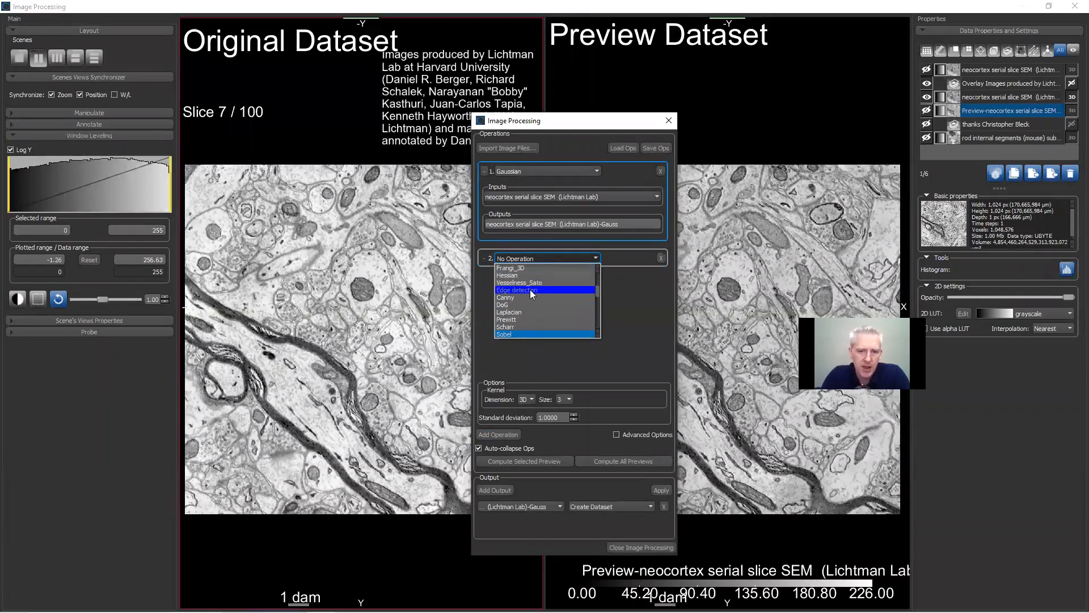
click(511, 334)
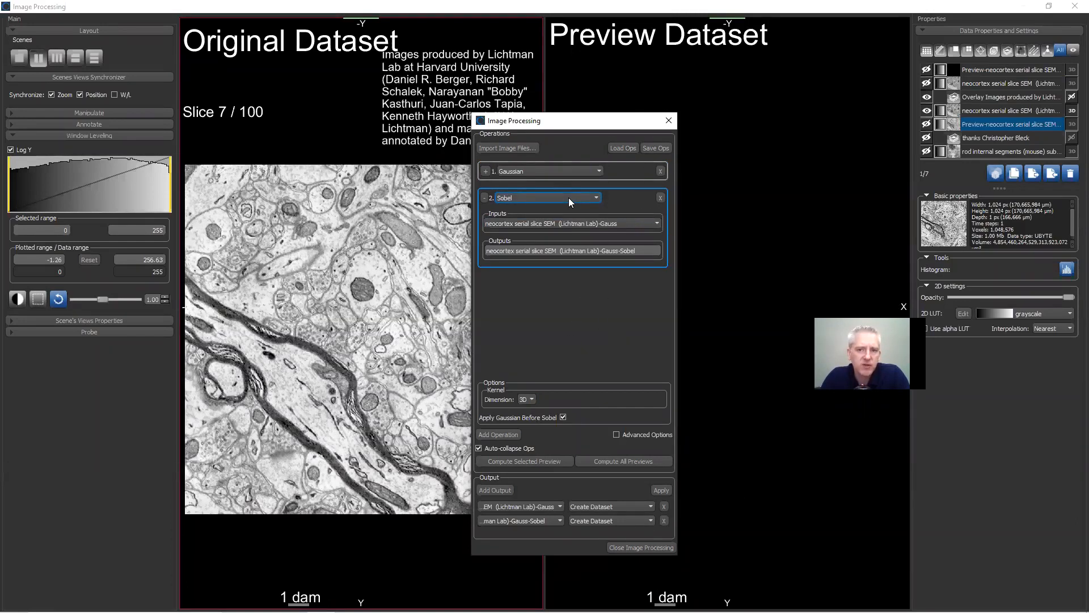
Save the chain of operations under the name GaussSobel3D
click(656, 148)
text(GaussSobel3D)
click(612, 316)
click(561, 367)
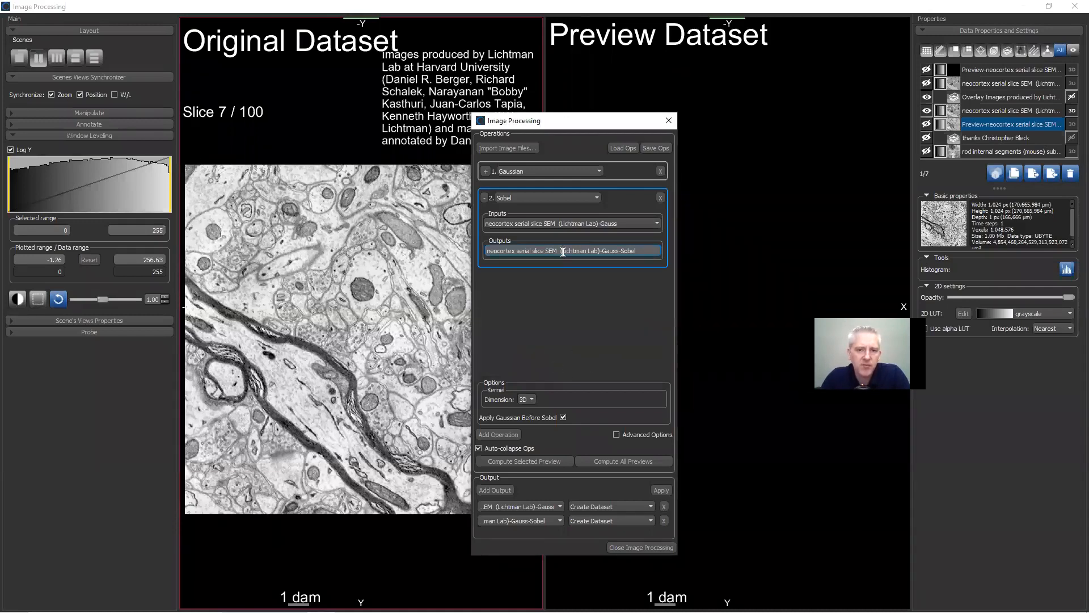
Browse the available filter operations and change the first operation to Mean Shift
click(545, 172)
scroll(544, 235, down, 3)
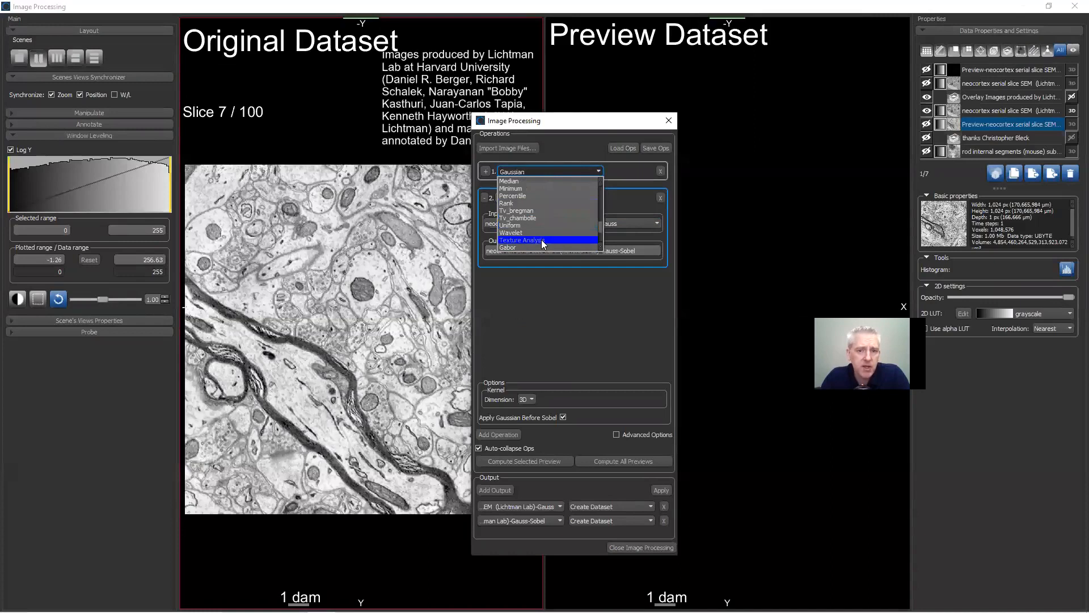
scroll(535, 184, down, 4)
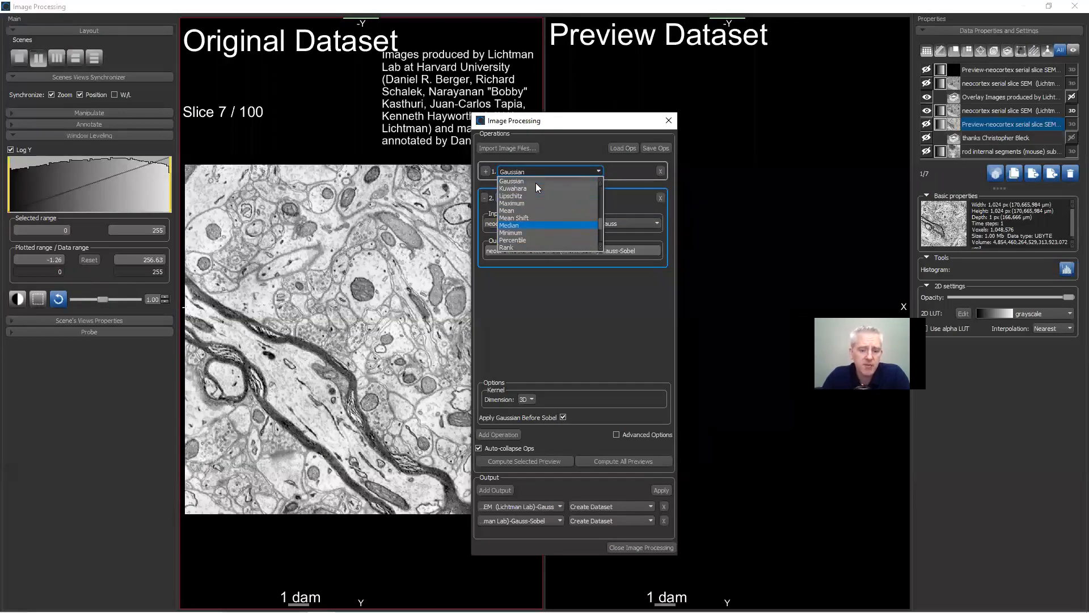
scroll(537, 186, down, 1)
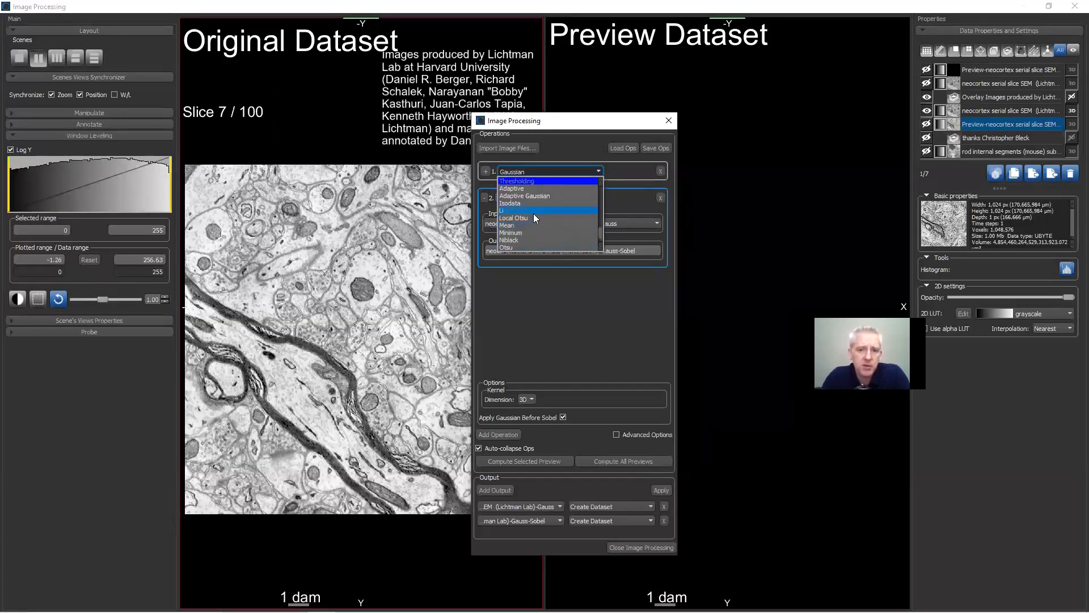
scroll(523, 195, up, 2)
scroll(523, 195, down, 3)
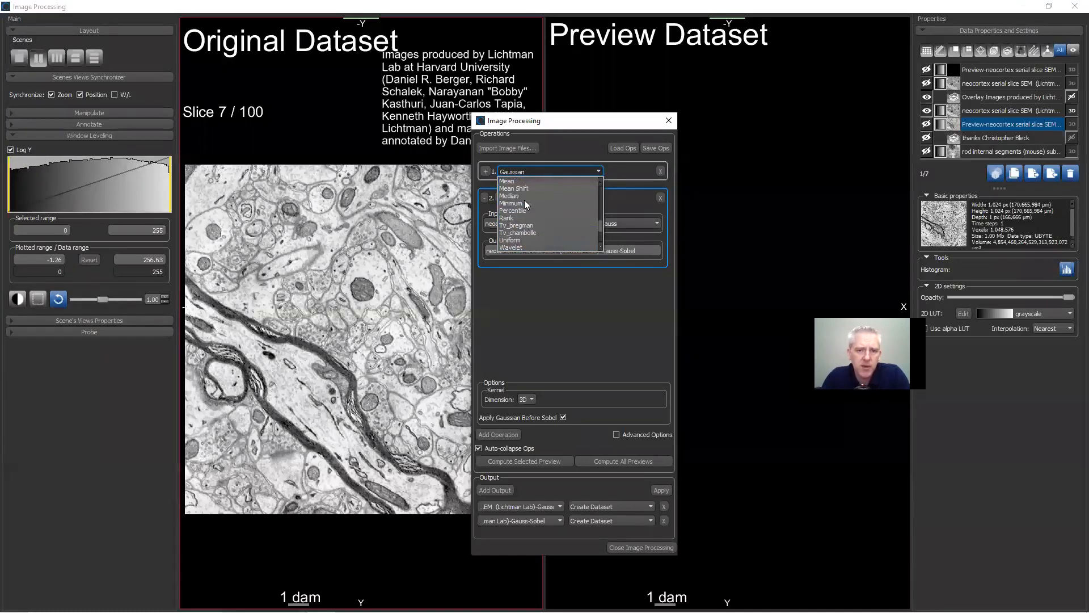
click(521, 190)
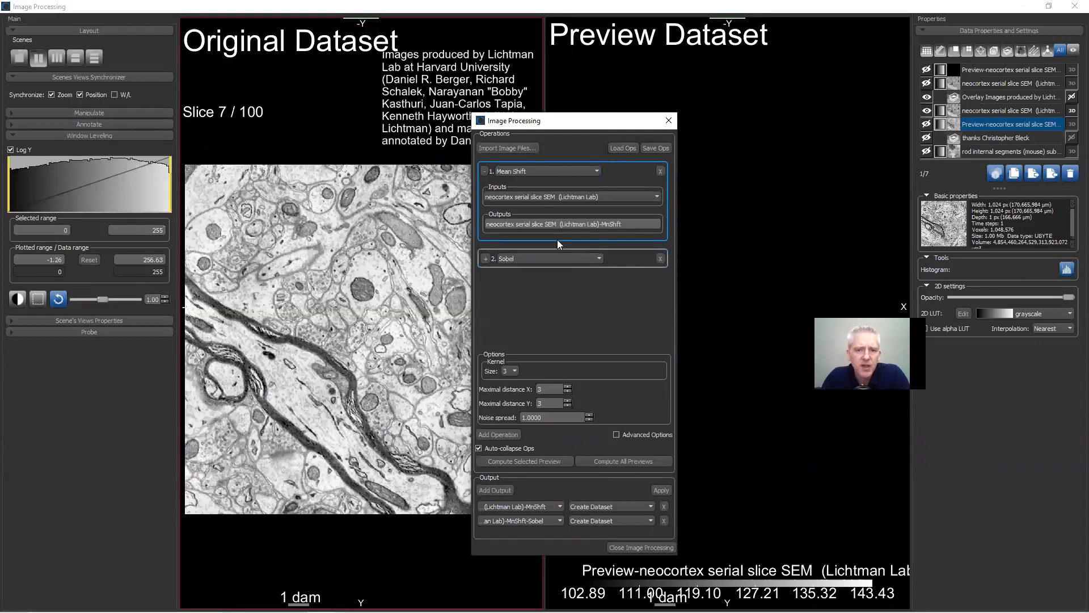
Remove the second operation, Sobel, and set the Mean Shift noise spread to 255
click(660, 258)
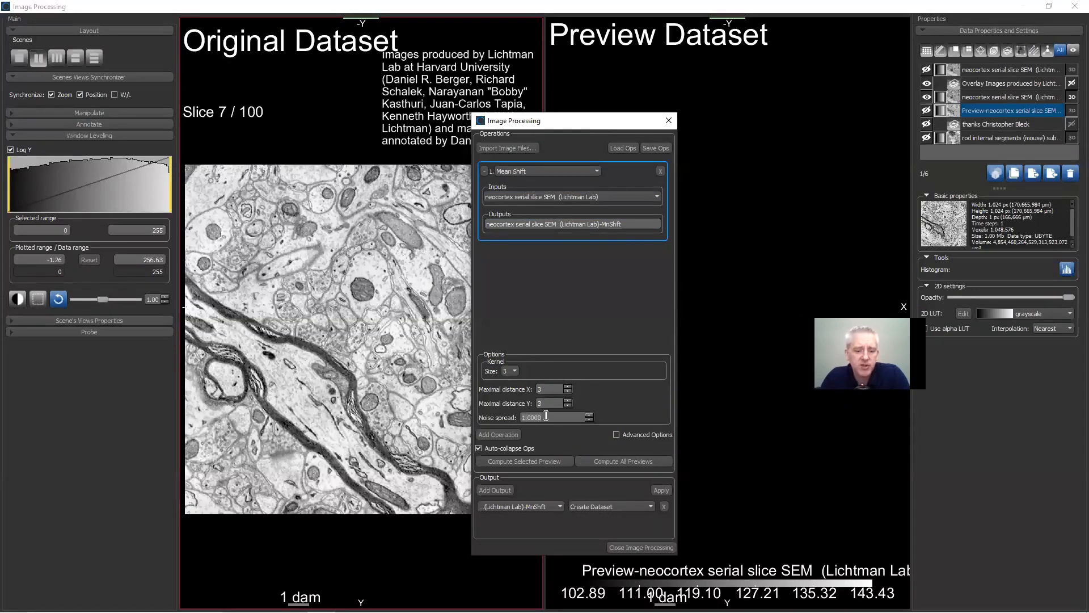
text(255)
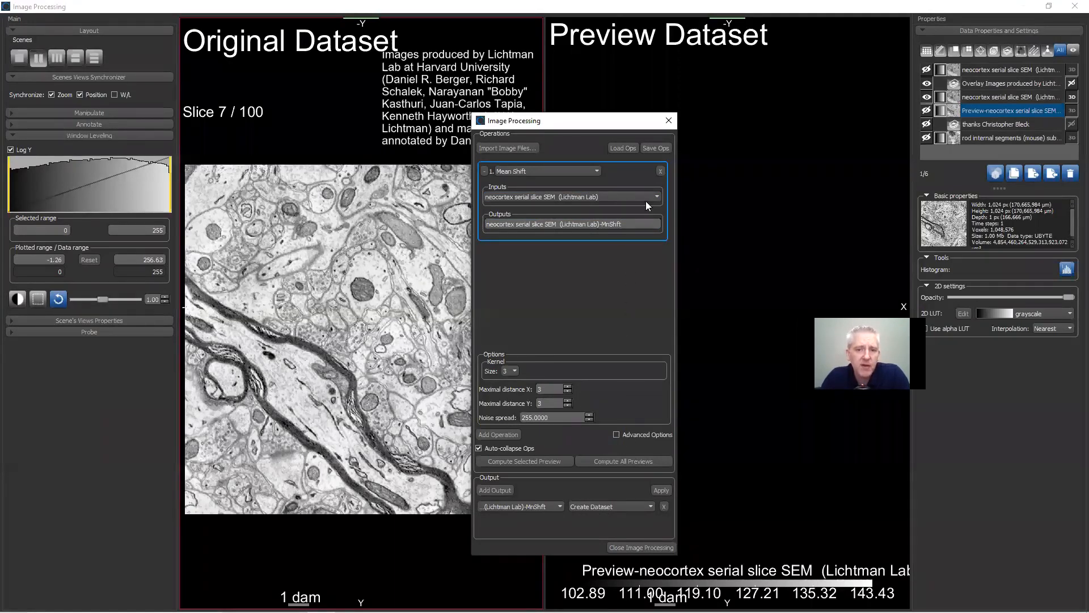
Save the Mean Shift operation stack for the current user only under the name MeanShift255_
click(656, 148)
click(527, 336)
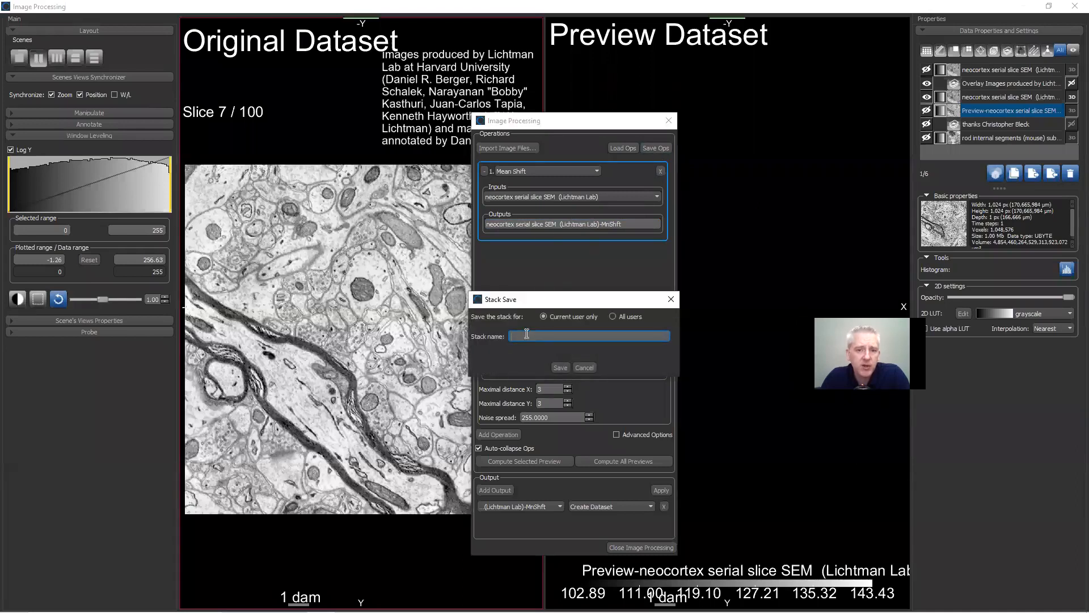
text(MeanShift255)
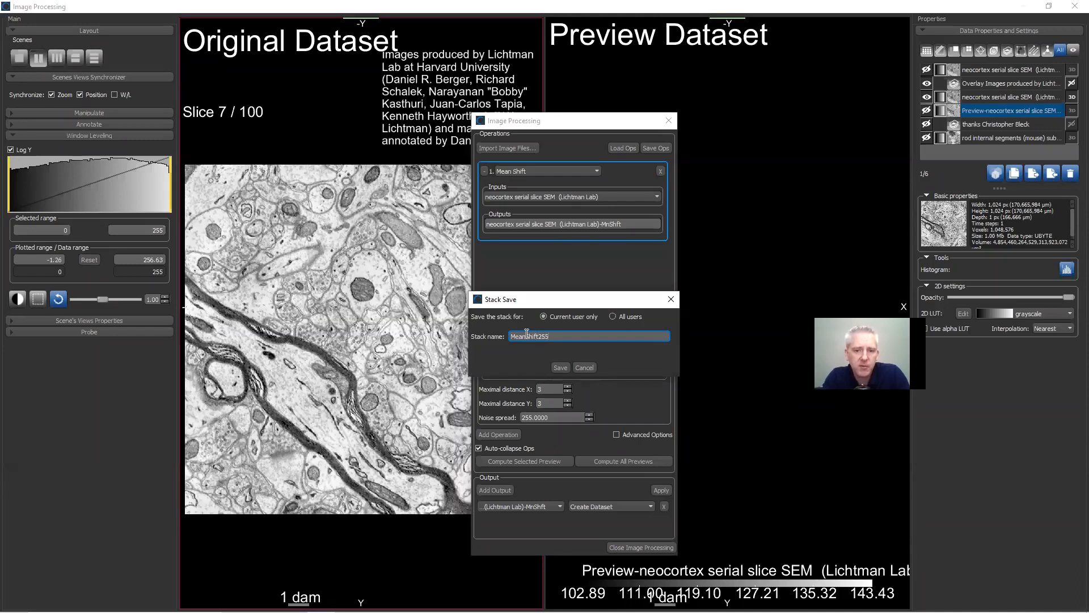
text(_)
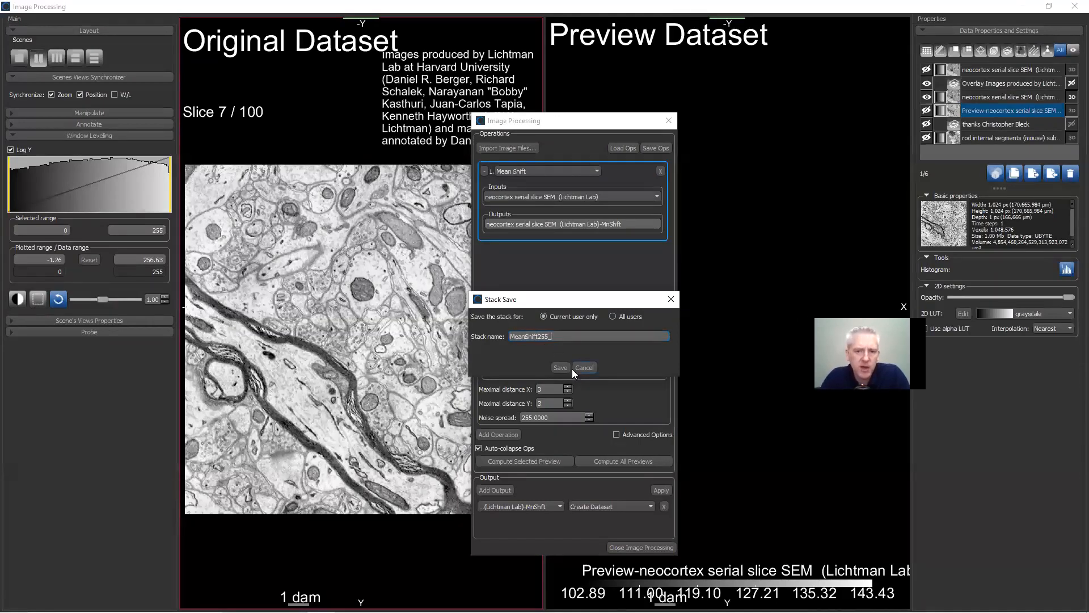
click(562, 368)
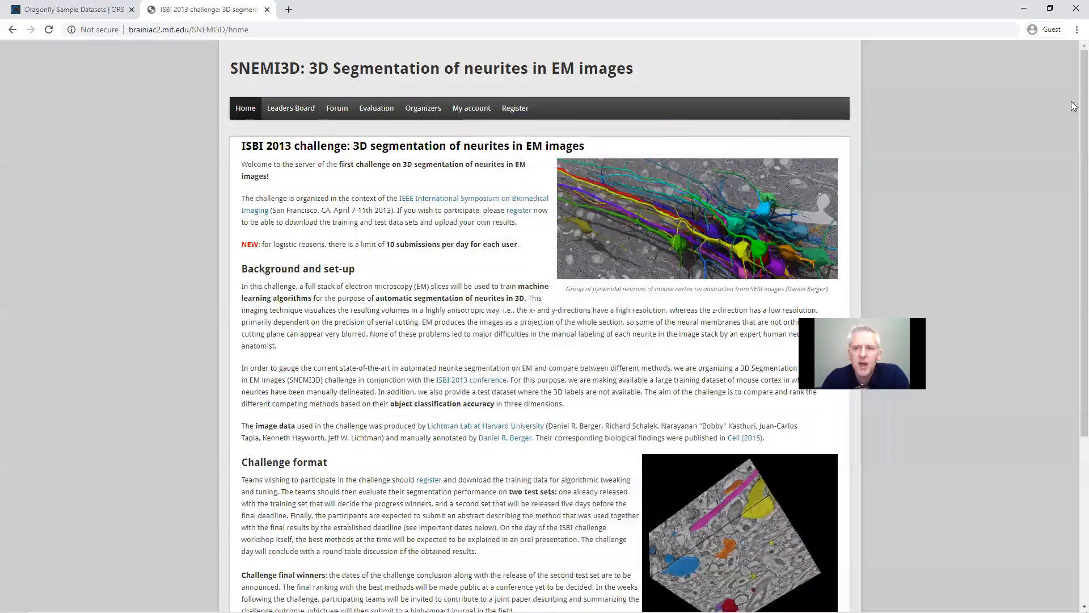
Switch from the browser to Dragonfly and open basic image processing with rod internal segments (mouse) subvolumeD2 as the dataset
click(1023, 10)
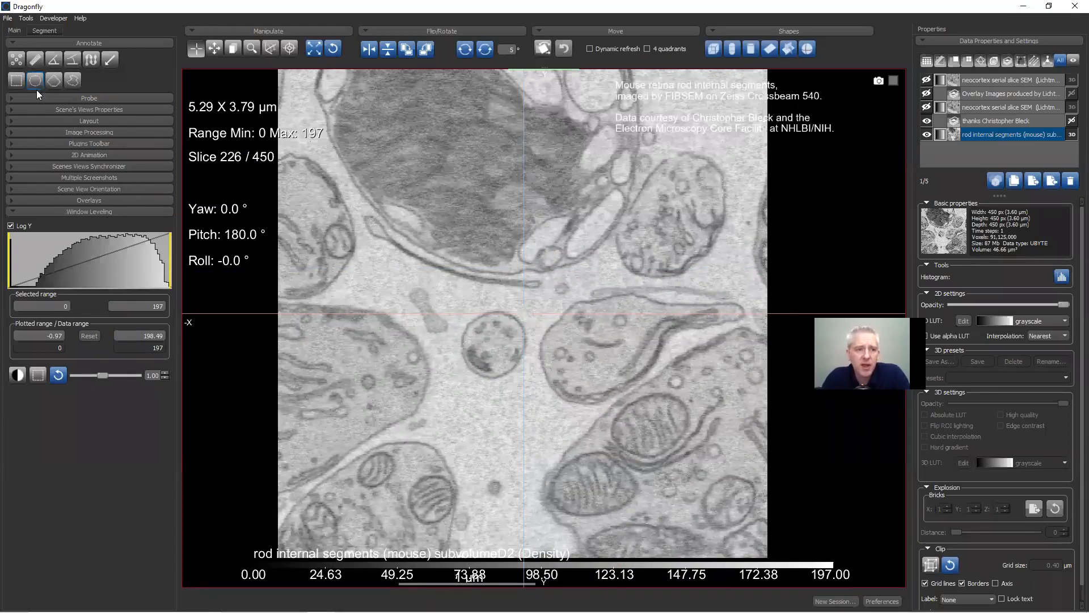
double_click(74, 133)
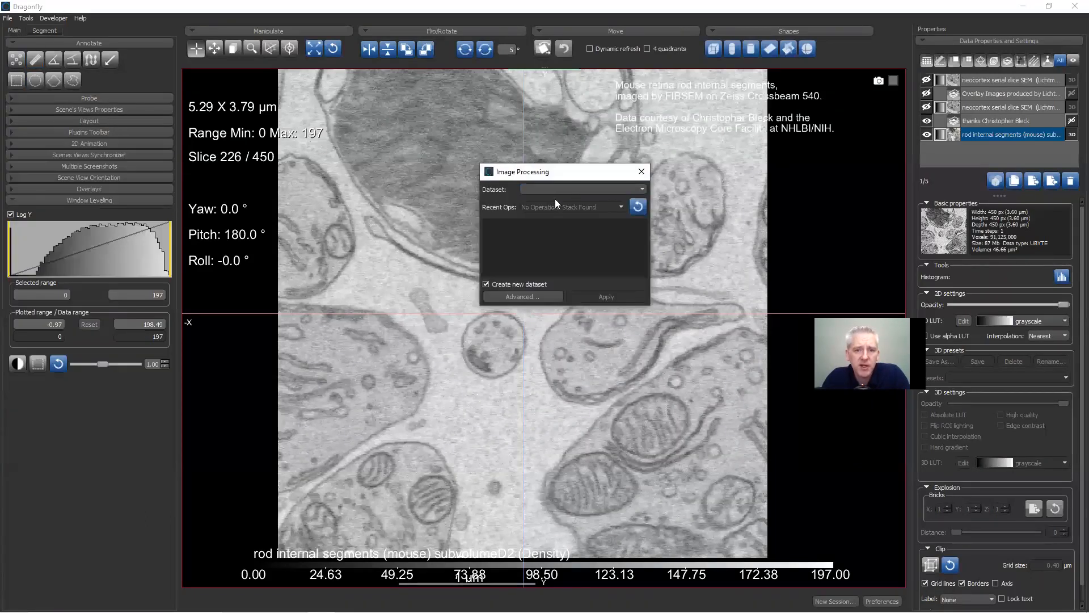
click(584, 191)
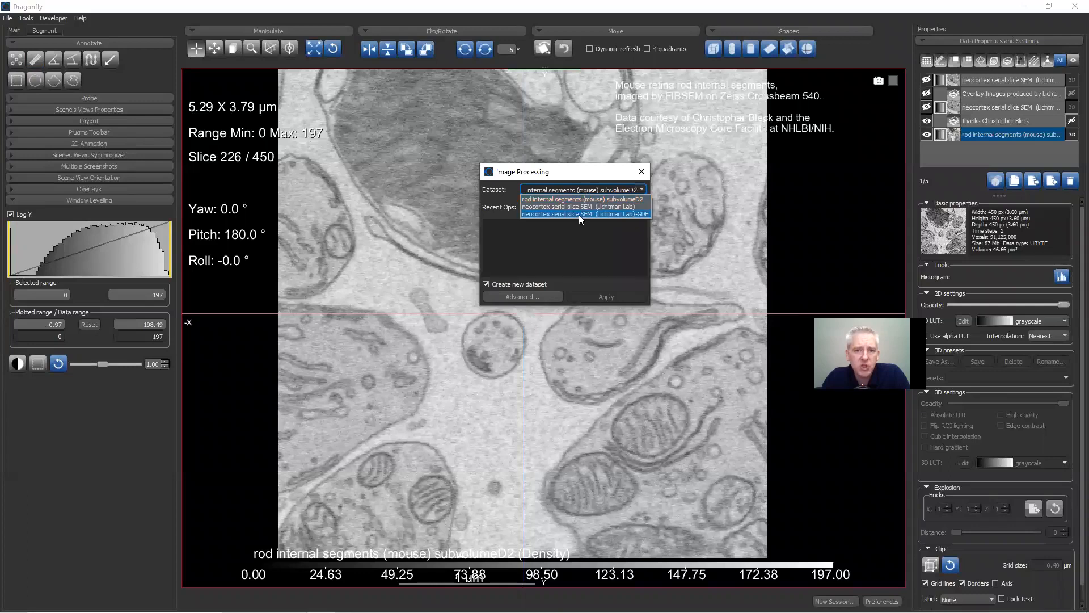
click(578, 199)
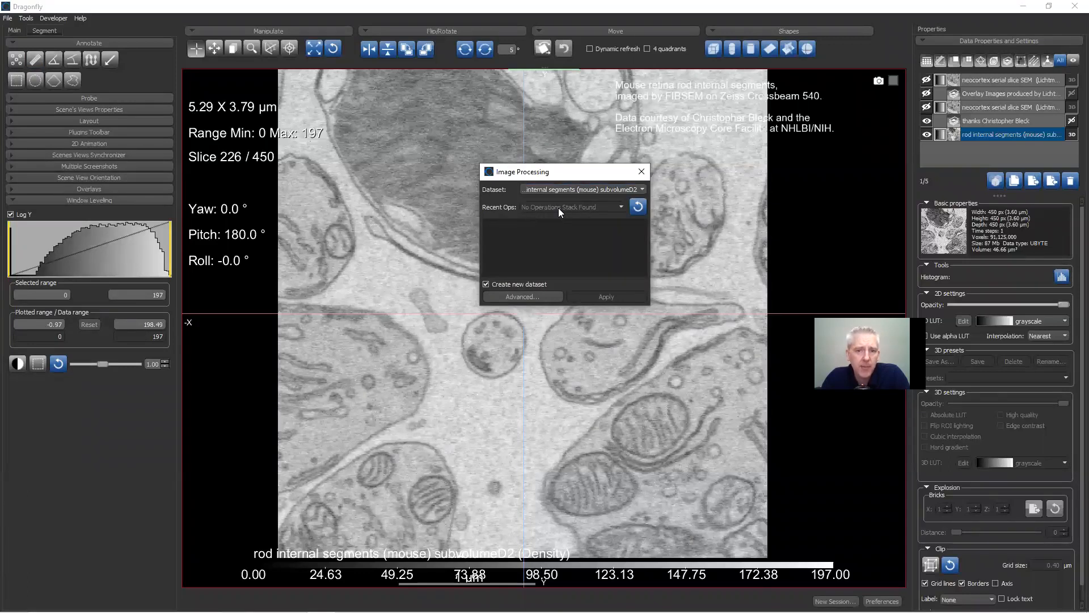
Refresh the recent operation stacks and load the saved MeanShift255_ stack for the rod internal segments dataset
click(638, 208)
click(621, 206)
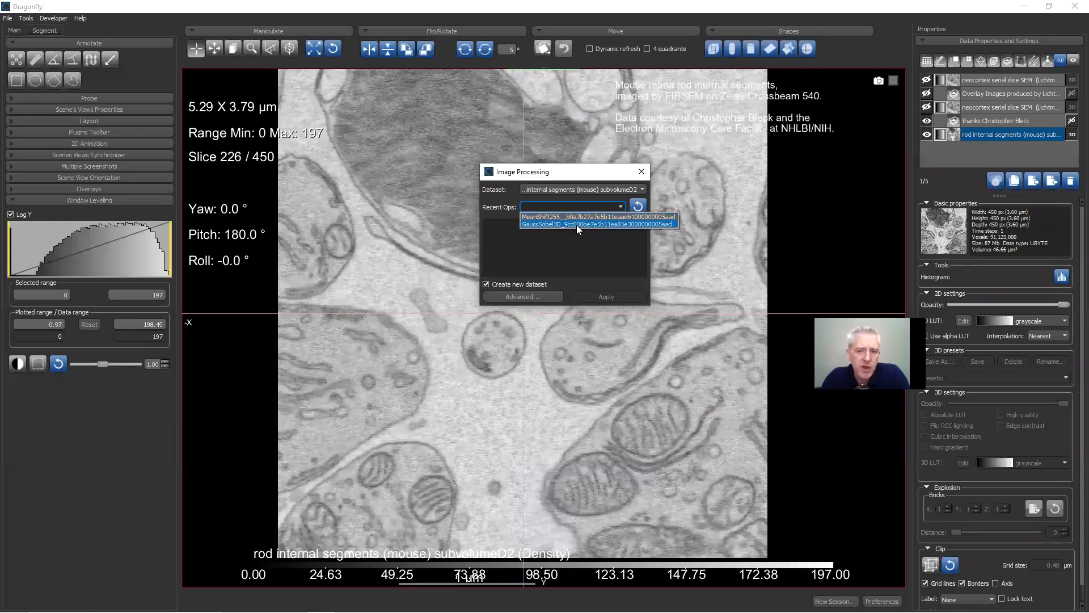
click(564, 216)
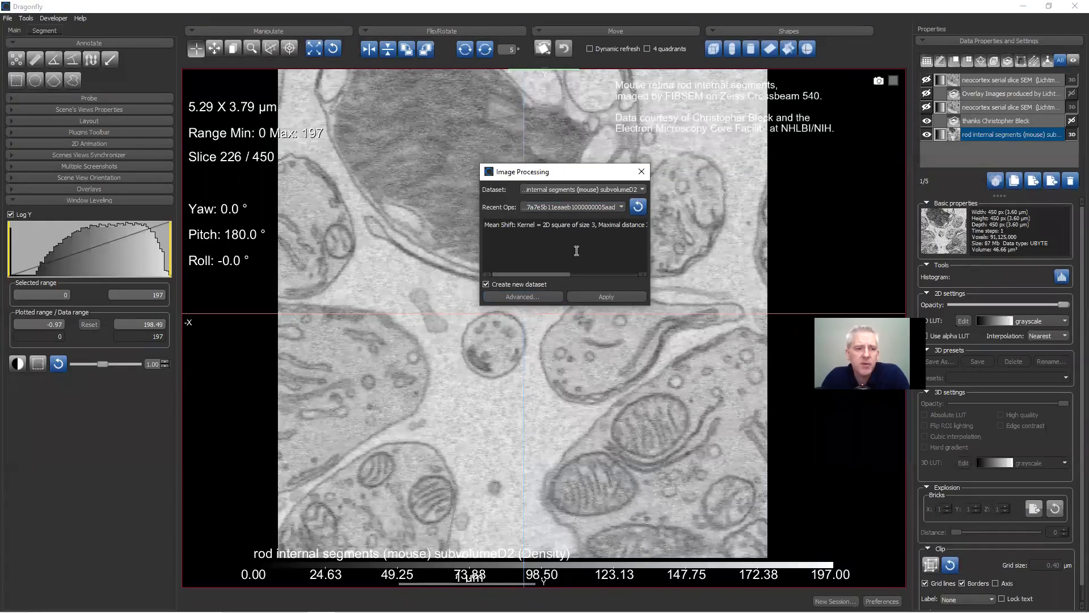
Check the saved operation stacks again, close basic image processing without applying any, and start switching to another open window
click(616, 210)
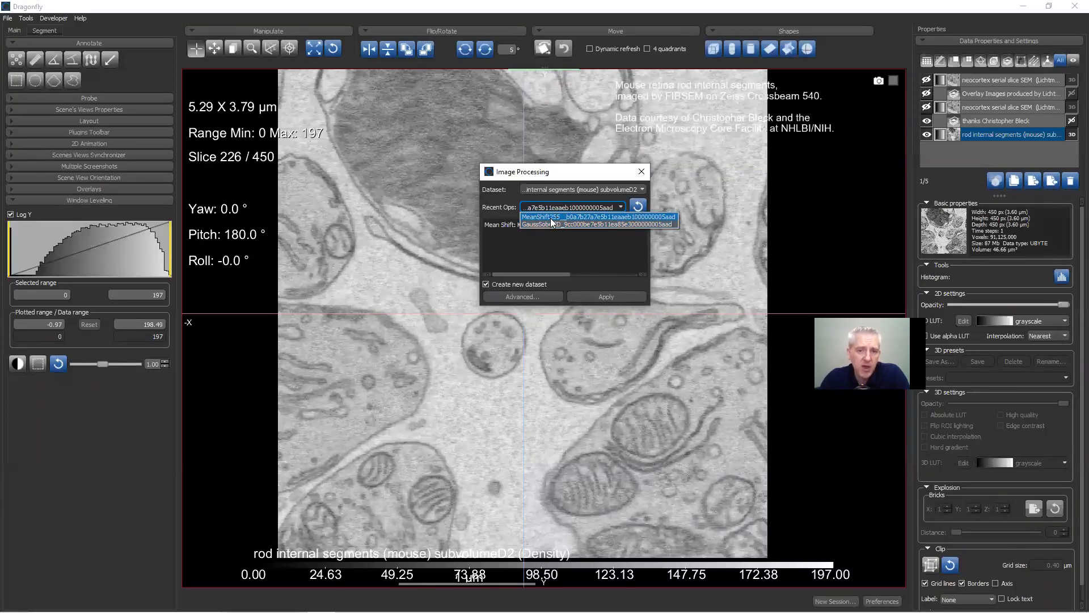
click(642, 177)
click(641, 172)
key(alt+Tab)
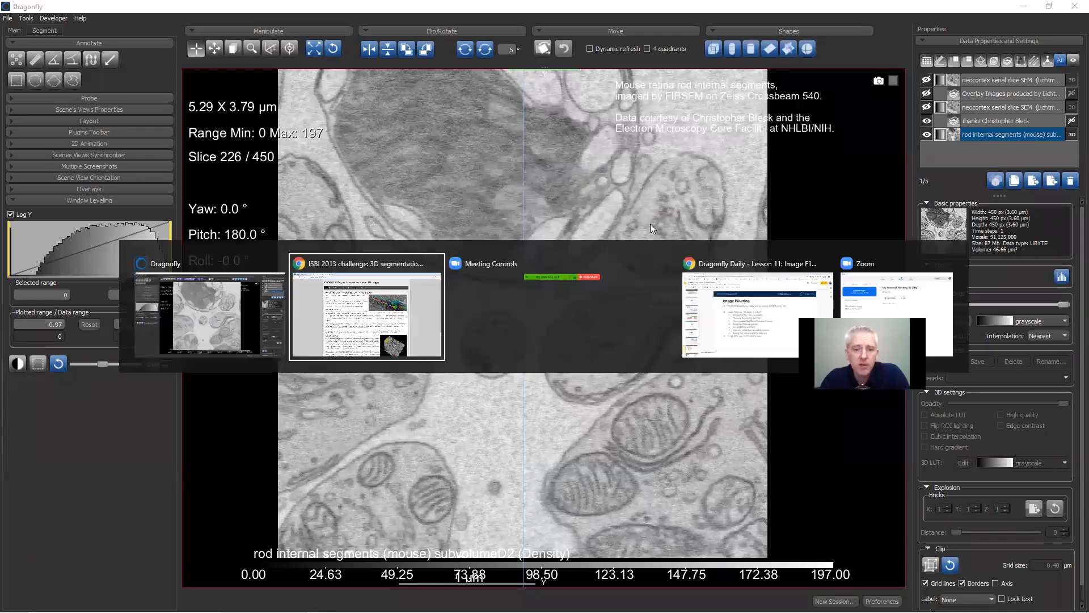